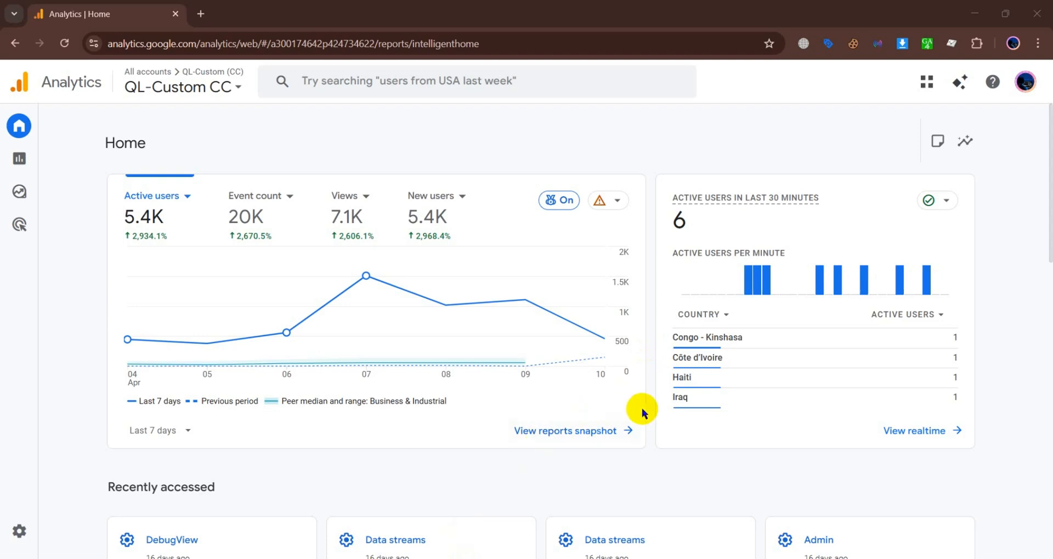
pyautogui.scroll(-3, 642, 422)
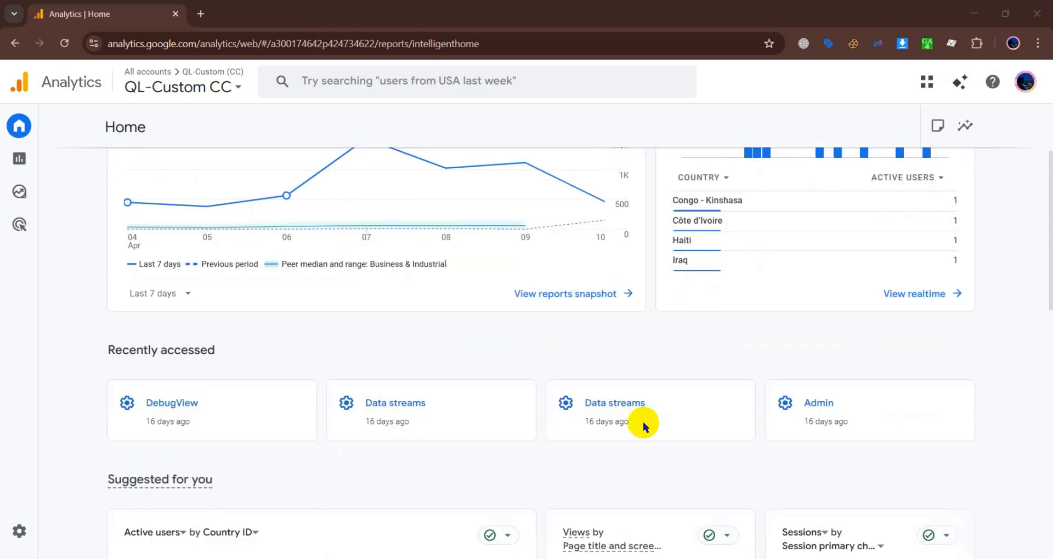
pyautogui.scroll(3, 642, 422)
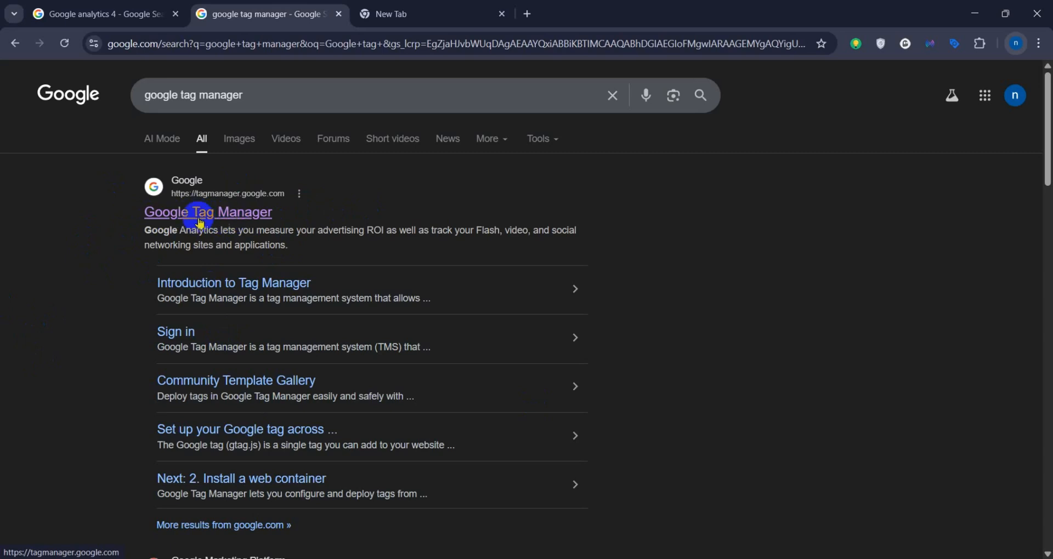
# Step: Open Google Tag Manager from the search results in a new tab and start creating a new account
pyautogui.middleClick(225, 217)
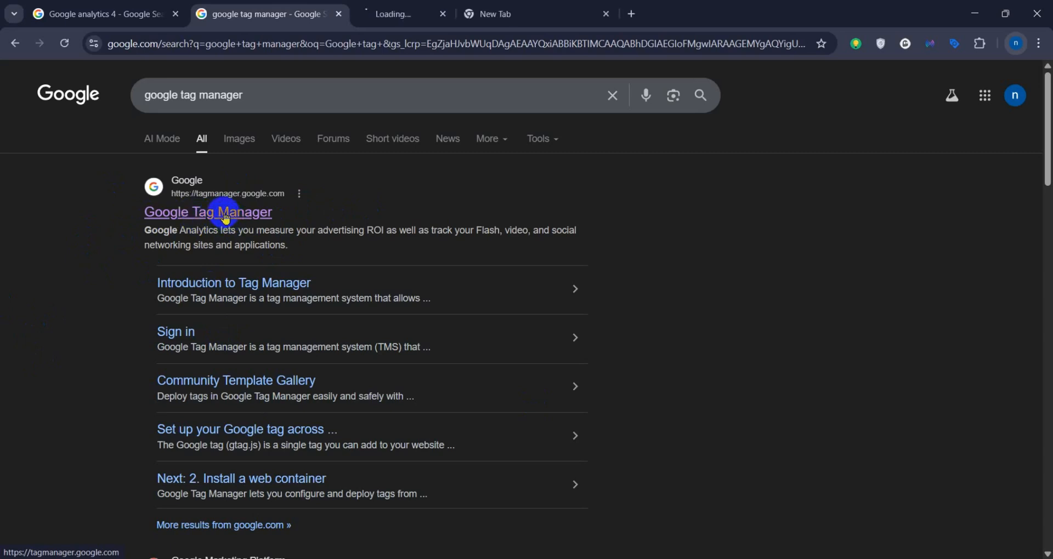
pyautogui.click(434, 10)
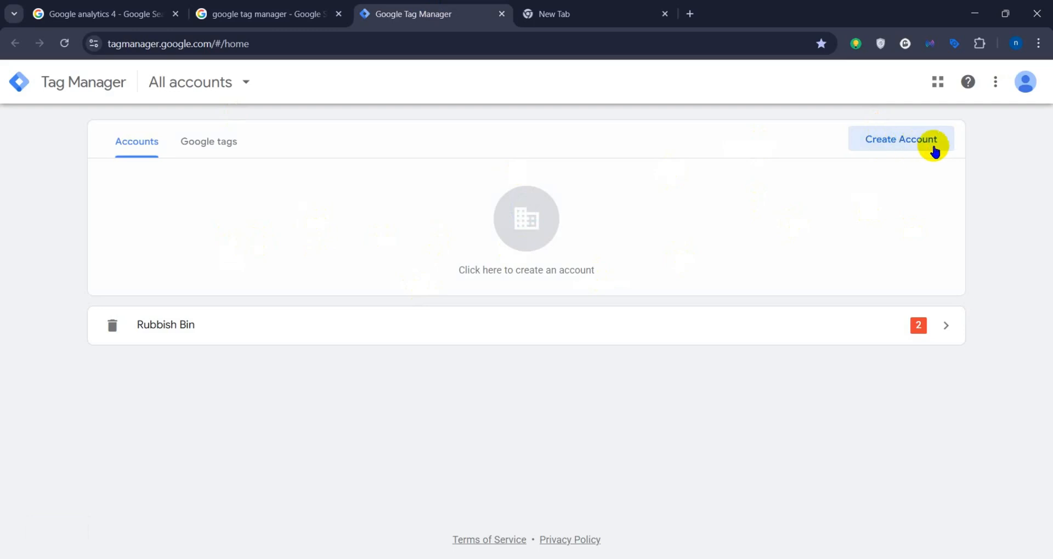
pyautogui.click(903, 141)
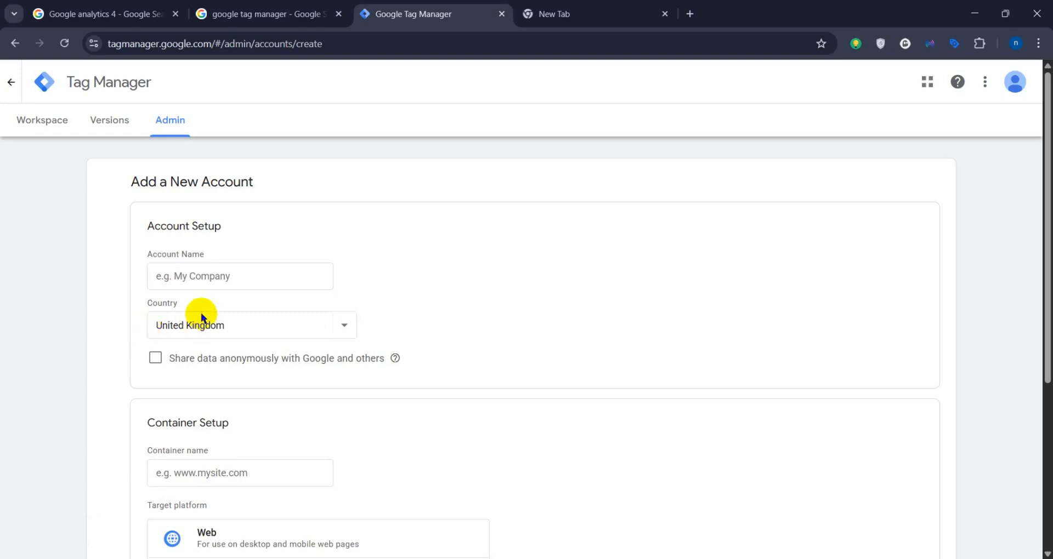
pyautogui.scroll(-5, 241, 294)
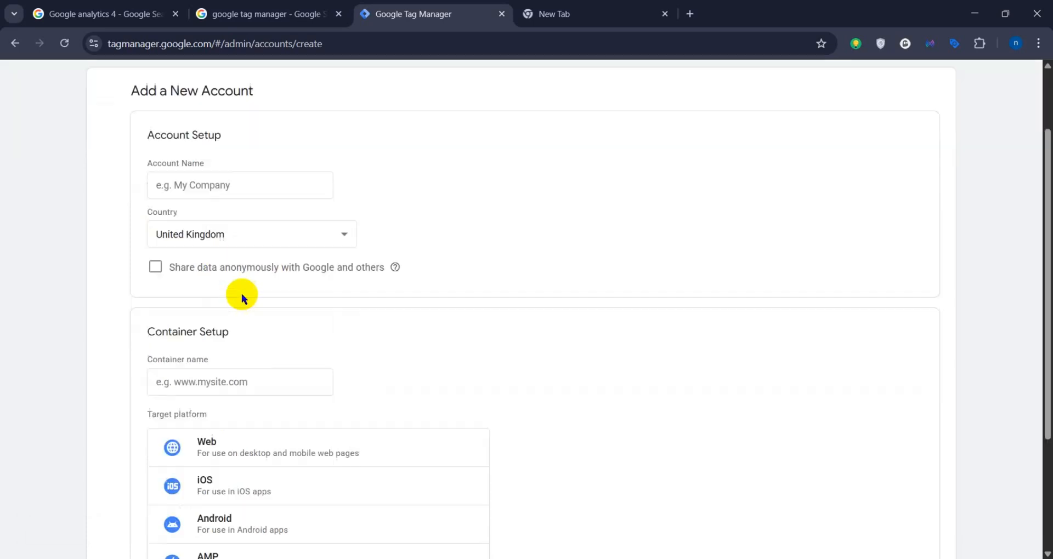
pyautogui.moveTo(142, 157); pyautogui.dragTo(235, 160)
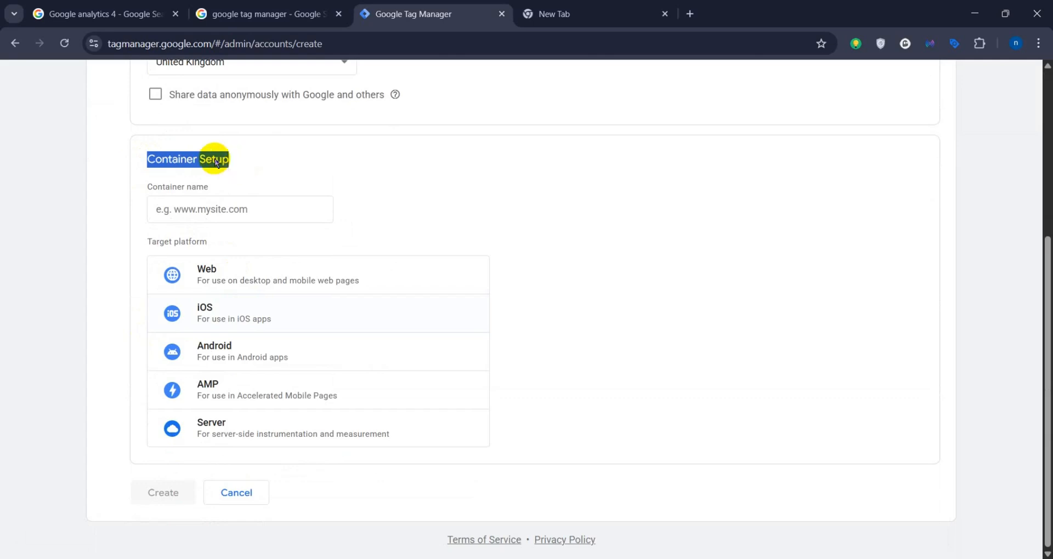
pyautogui.click(236, 160)
pyautogui.scroll(5, 324, 211)
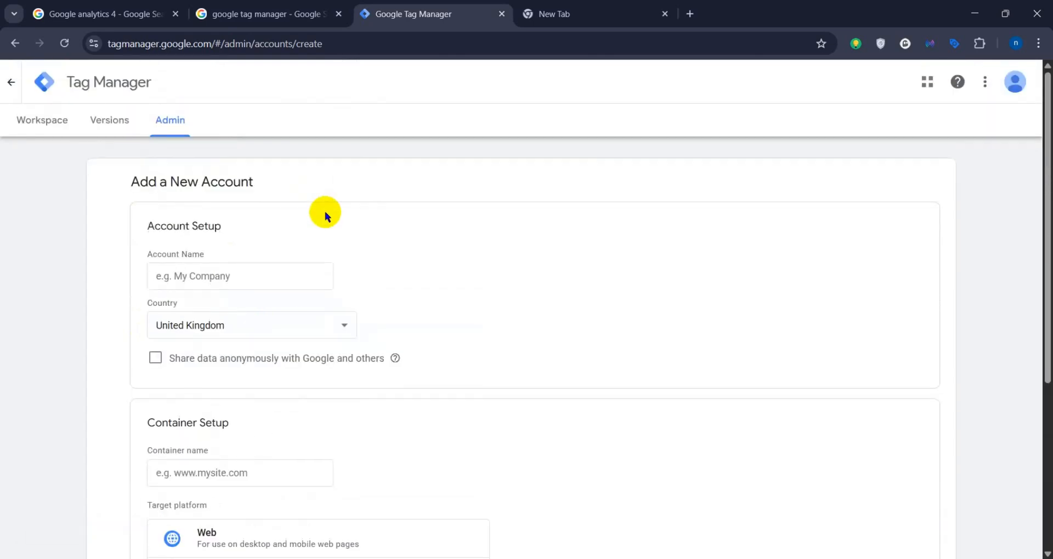
# Step: Name the new account Test Account and set its country to United States
pyautogui.click(207, 275)
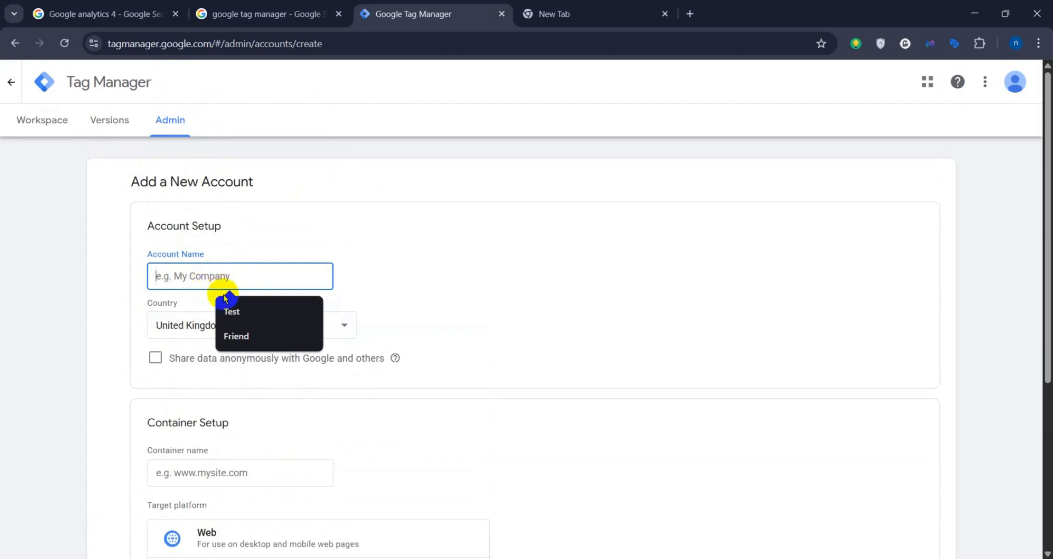
pyautogui.click(159, 277)
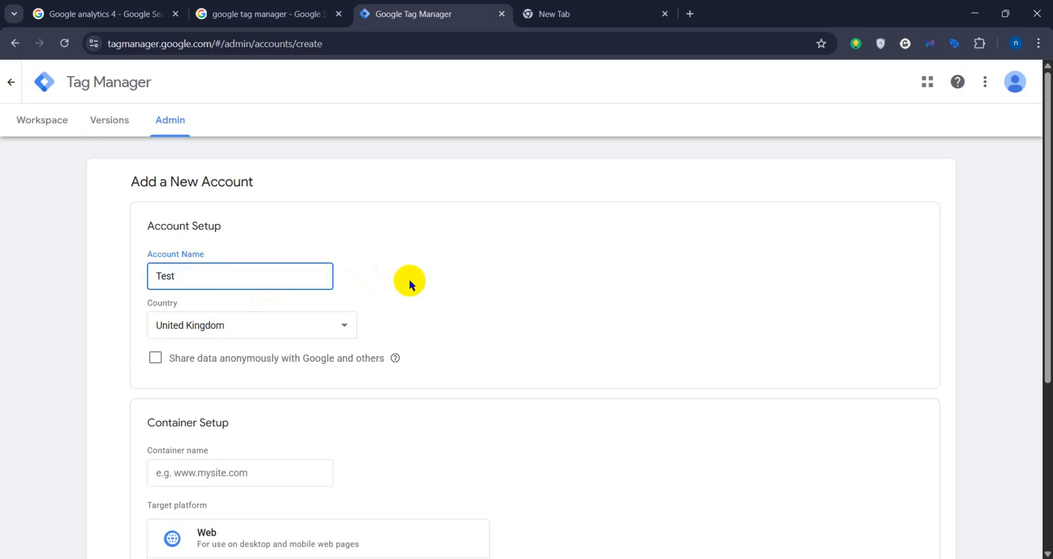
pyautogui.write('Account')
pyautogui.click(309, 325)
pyautogui.scroll(-3, 236, 192)
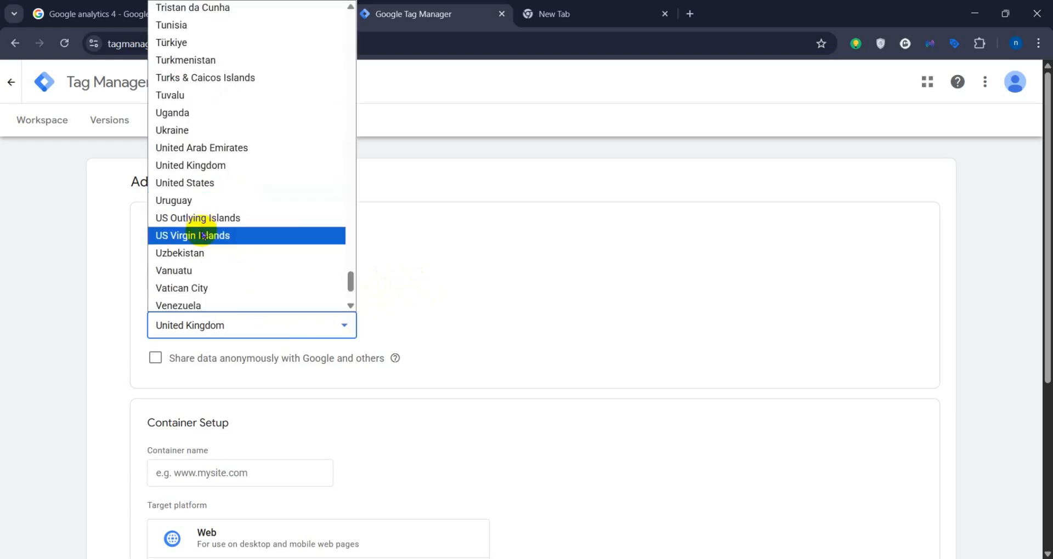
pyautogui.click(225, 184)
# Step: Name the container Test Container and choose Web as its target platform
pyautogui.scroll(-1, 486, 282)
pyautogui.scroll(-2, 487, 280)
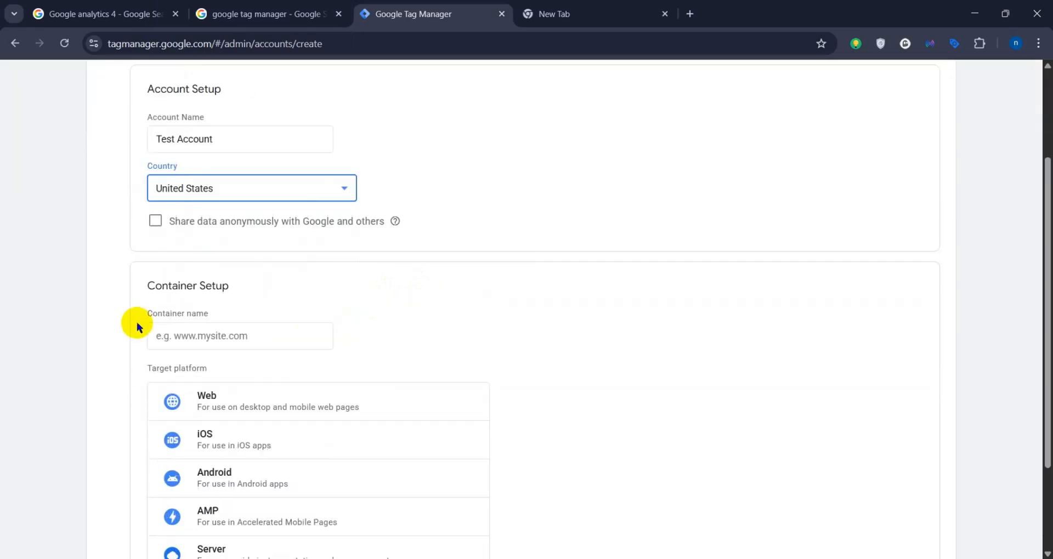
pyautogui.click(187, 338)
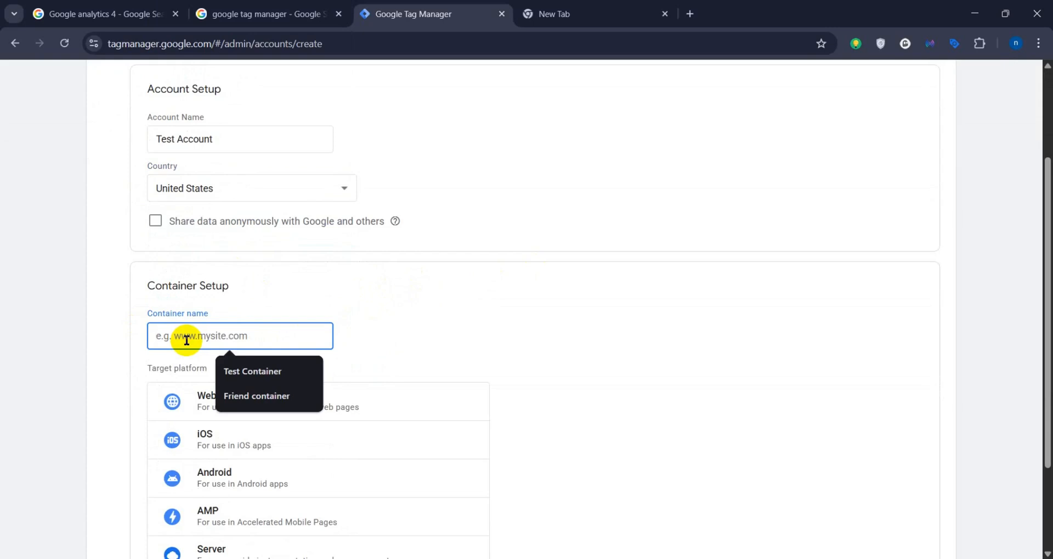
pyautogui.click(242, 367)
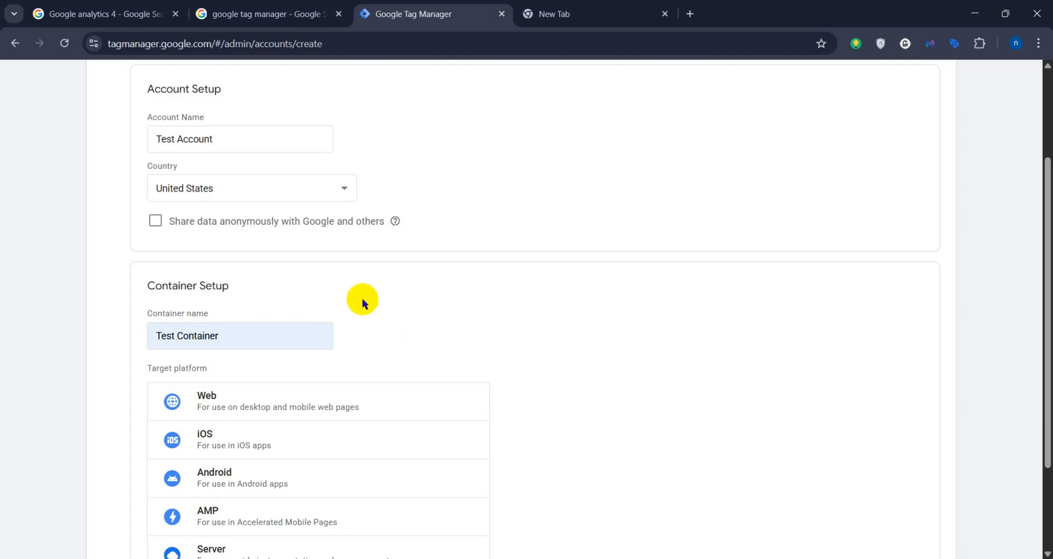
pyautogui.scroll(1, 337, 286)
pyautogui.scroll(-2, 334, 284)
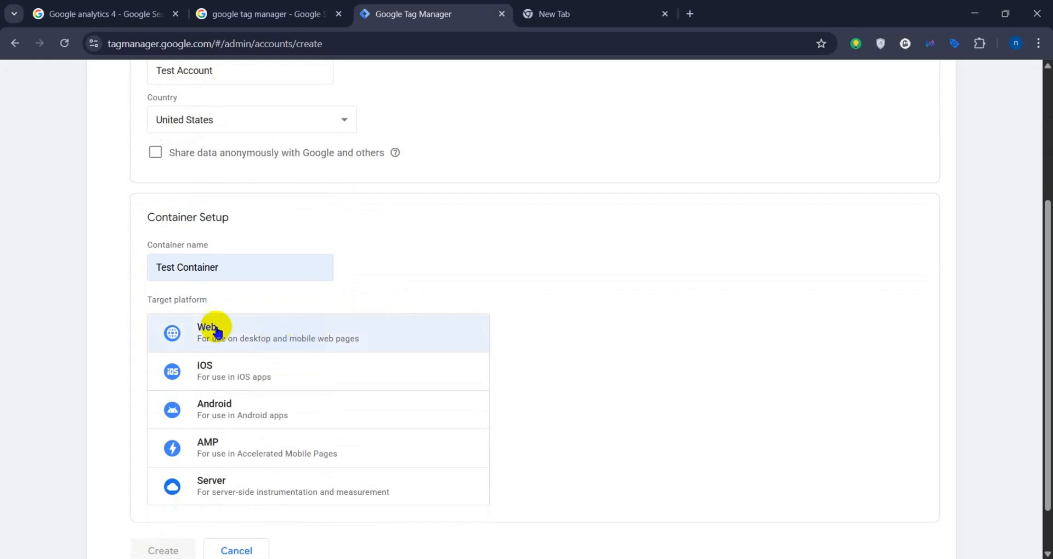
pyautogui.moveTo(140, 298); pyautogui.dragTo(228, 299)
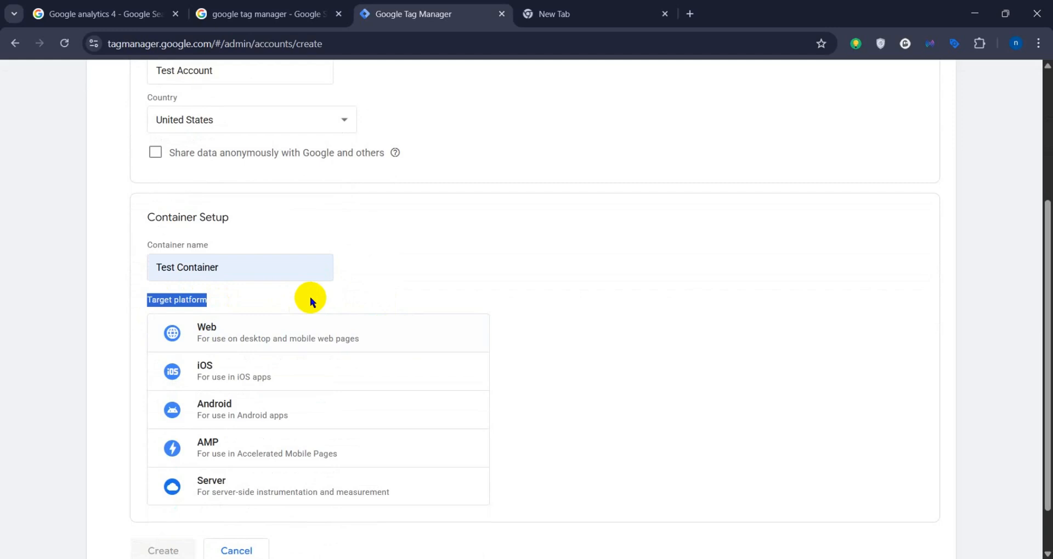
pyautogui.click(284, 334)
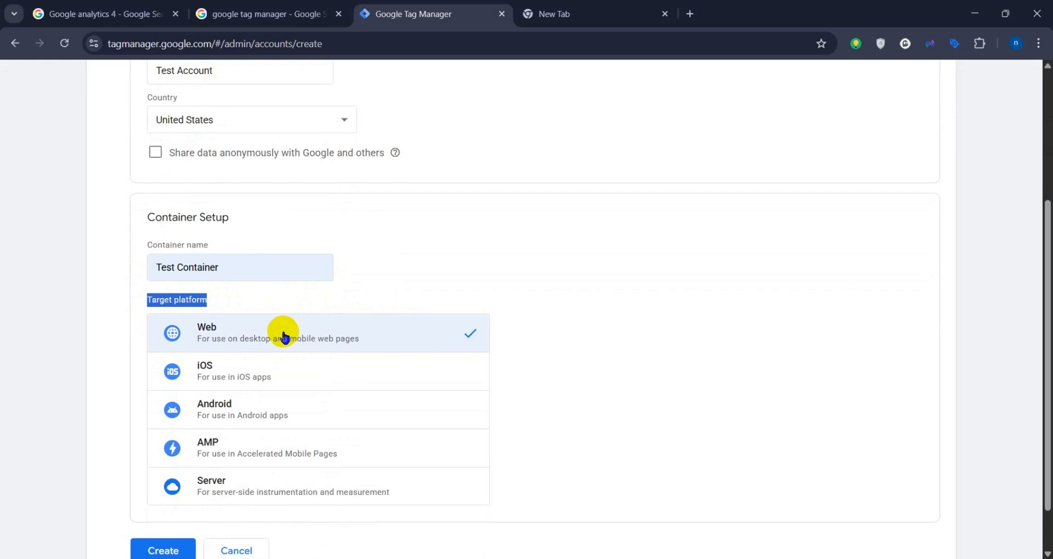
pyautogui.click(409, 284)
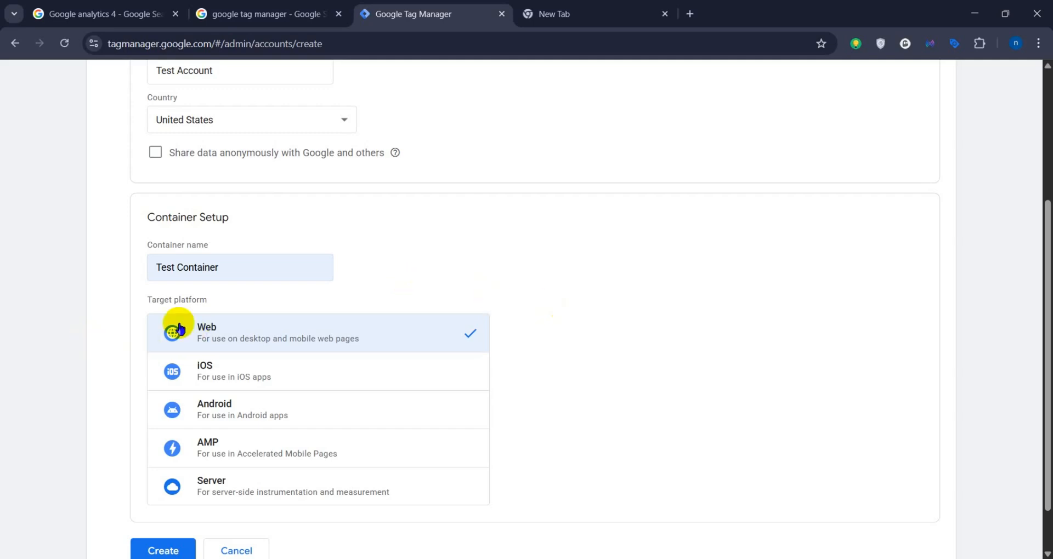
# Step: Create the account and container, accepting the GDPR Data Processing Terms and the Tag Manager Terms of Service
pyautogui.scroll(-1, 174, 331)
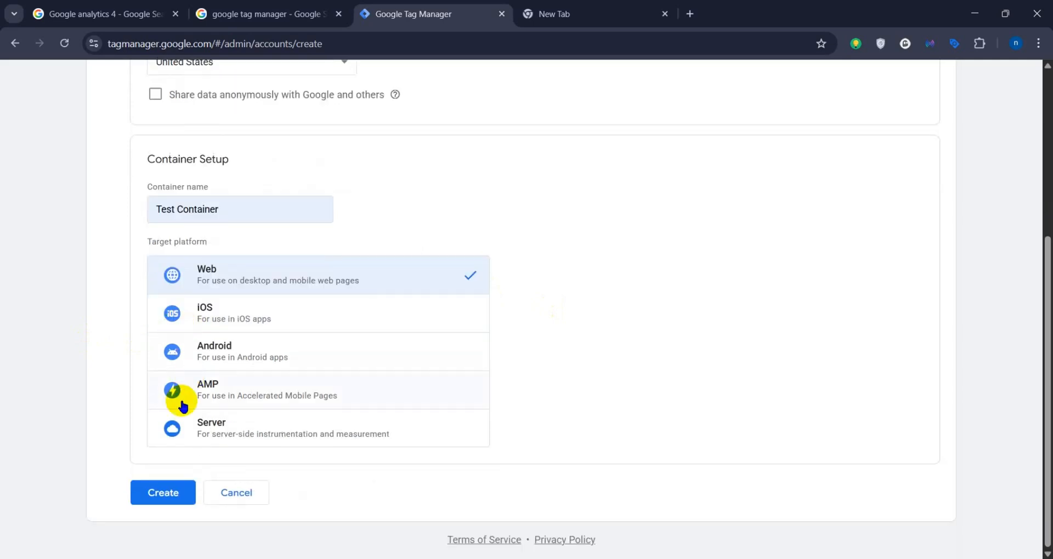
pyautogui.click(175, 502)
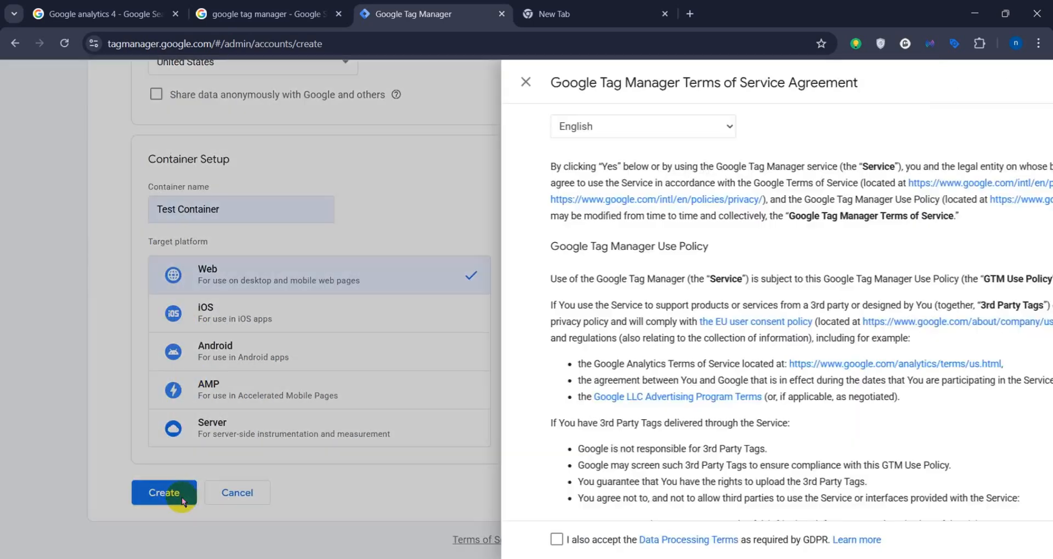
pyautogui.scroll(-5, 435, 317)
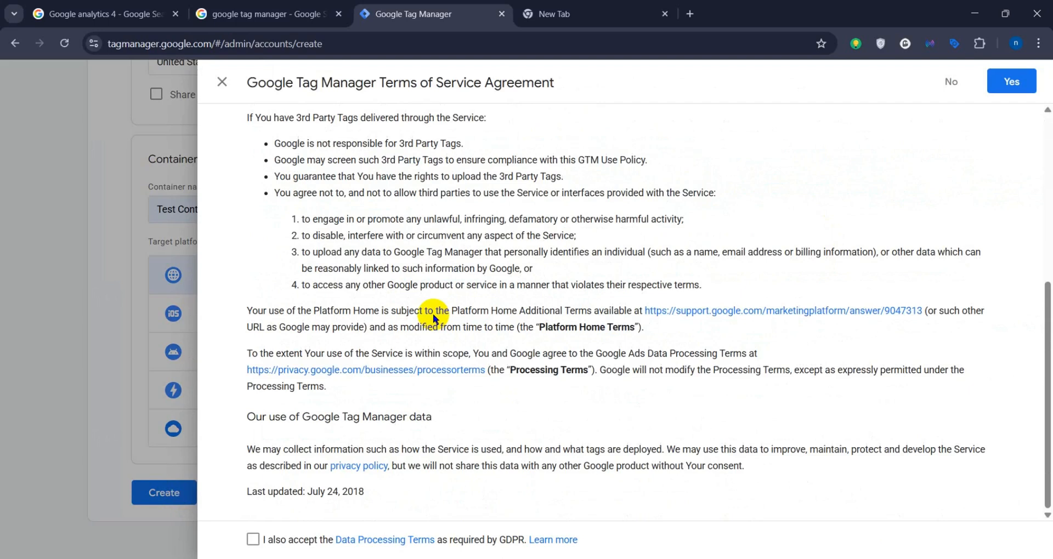
pyautogui.click(253, 540)
pyautogui.scroll(4, 565, 406)
pyautogui.scroll(1, 565, 406)
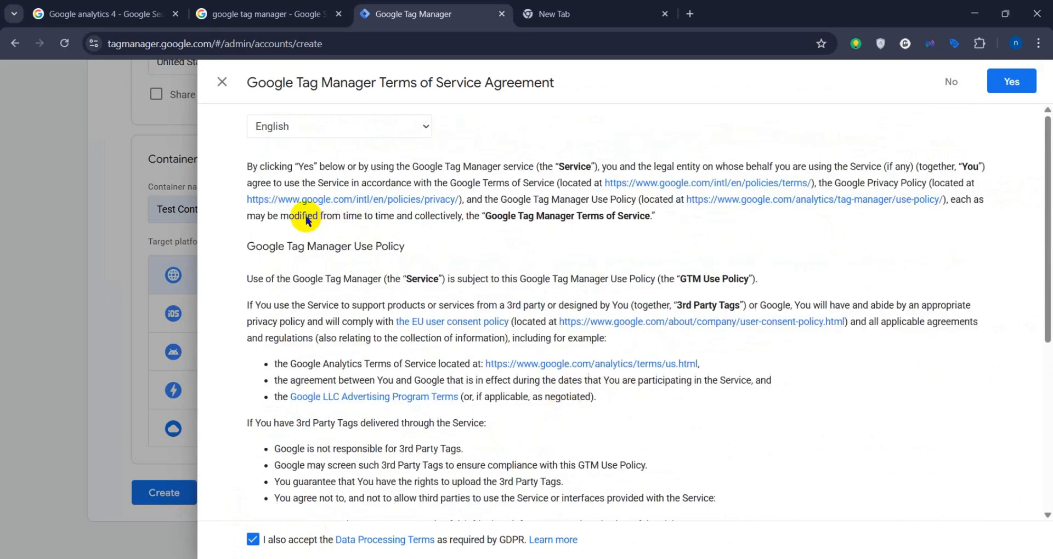
pyautogui.click(1010, 83)
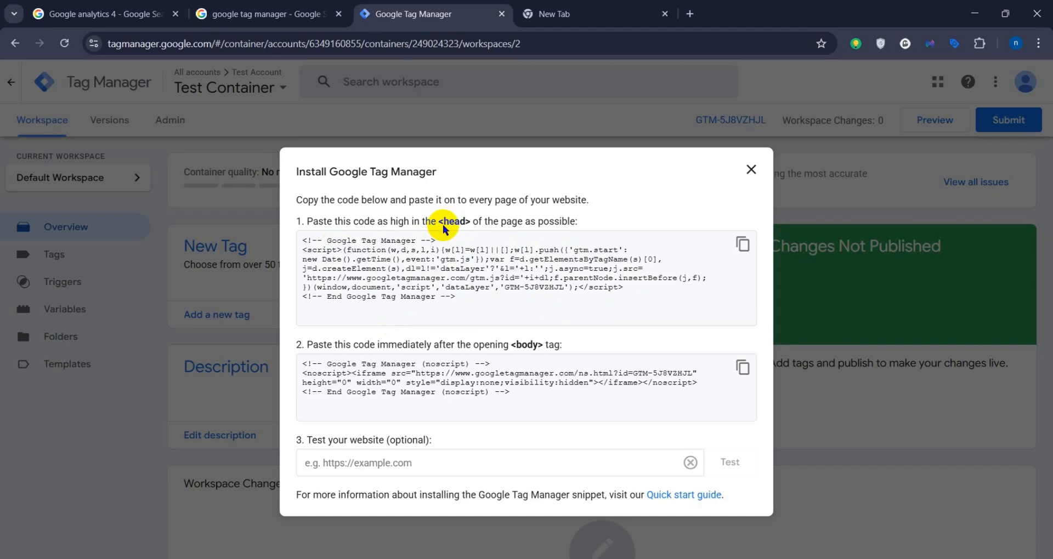
# Step: Copy the Tag Manager head snippet and check where such code sits below the <head> tag in the WordPress theme's header.php
pyautogui.click(741, 249)
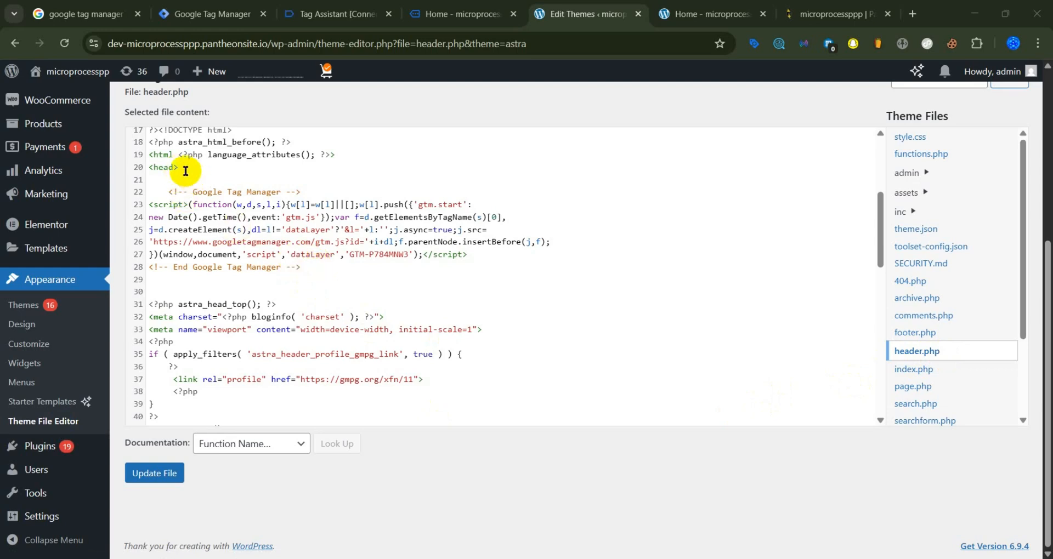
pyautogui.moveTo(183, 170); pyautogui.dragTo(146, 166)
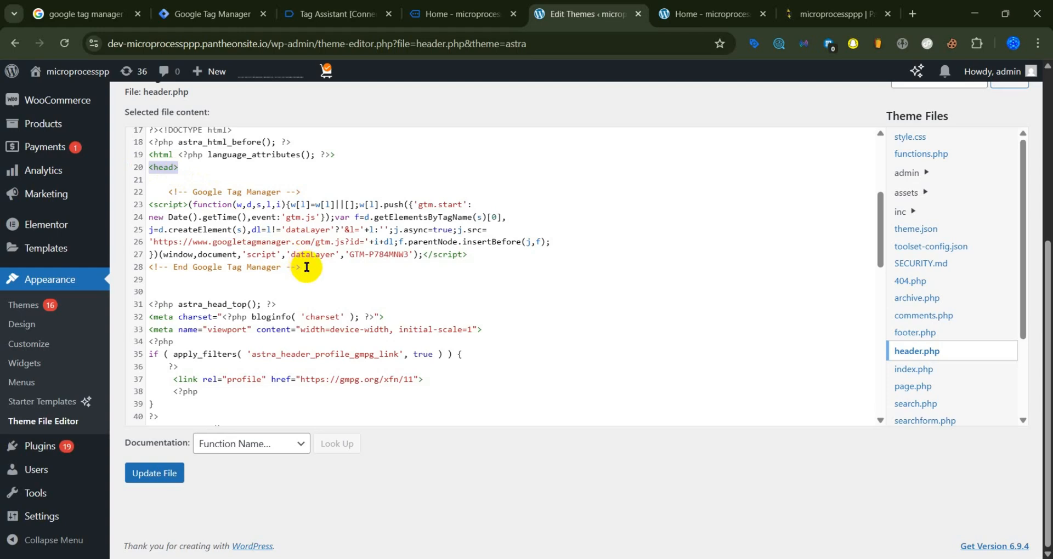
pyautogui.moveTo(303, 267); pyautogui.dragTo(163, 193)
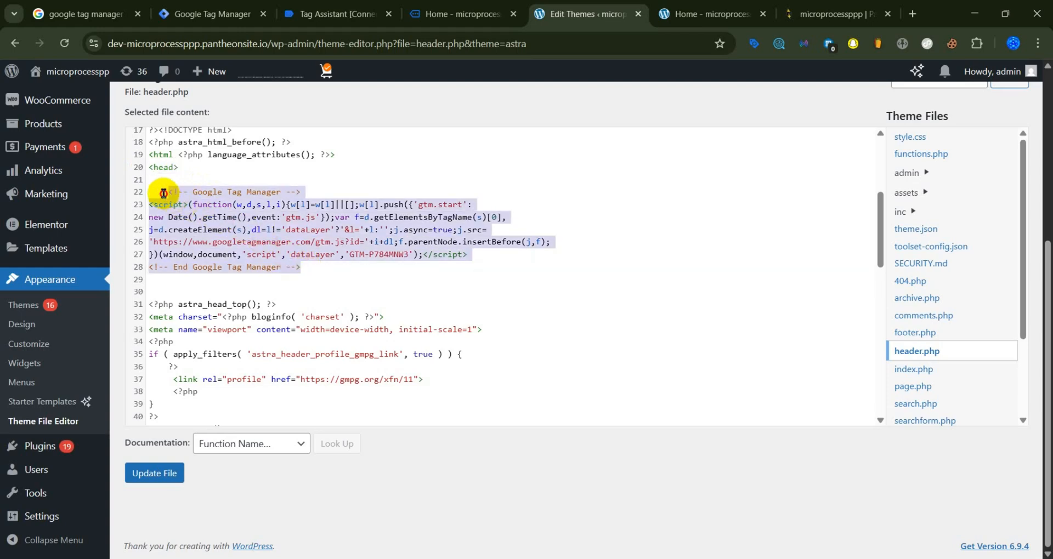
pyautogui.click(318, 265)
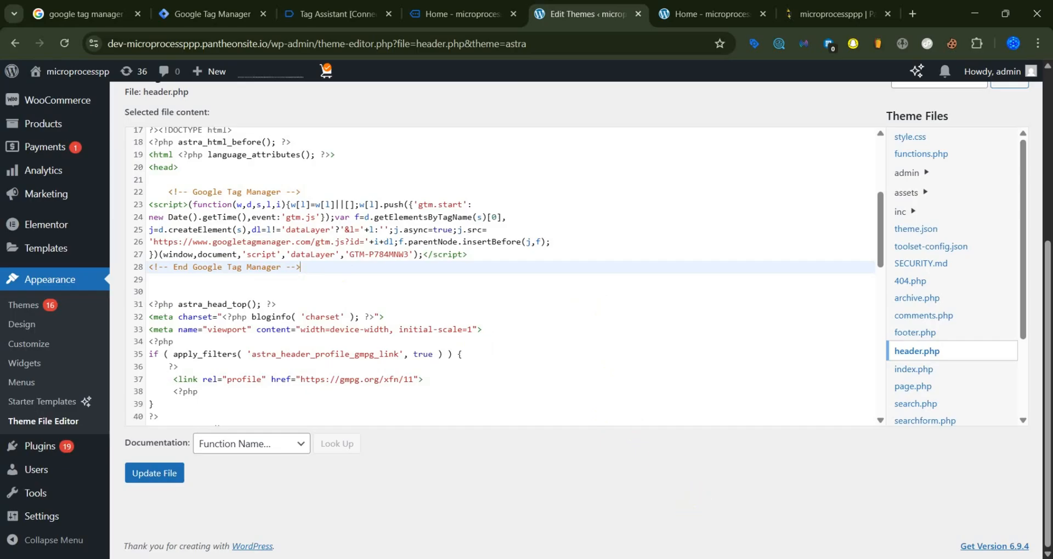
# Step: Return to the Tag Manager installation instructions and copy the noscript snippet for the opening <body> tag
pyautogui.click(682, 558)
pyautogui.click(515, 395)
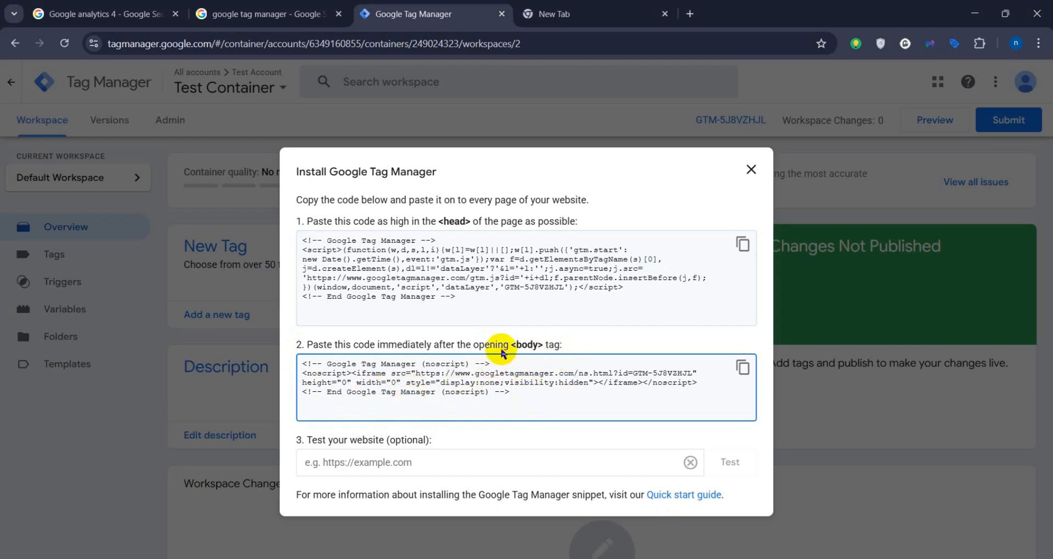
pyautogui.click(742, 368)
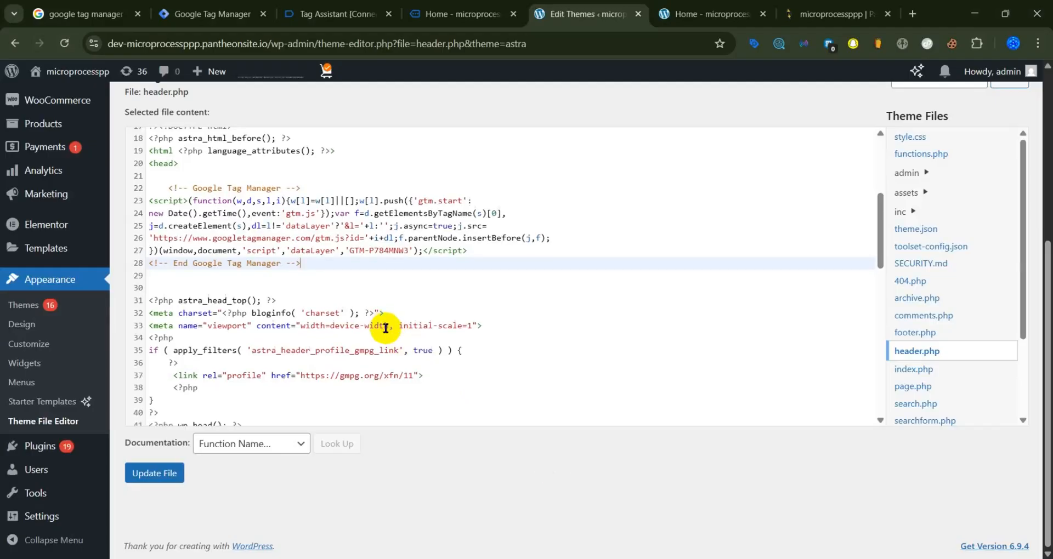
# Step: In WordPress, examine where the Tag Manager noscript snippet is placed after the opening <body> tag in header.php
pyautogui.scroll(-4, 385, 328)
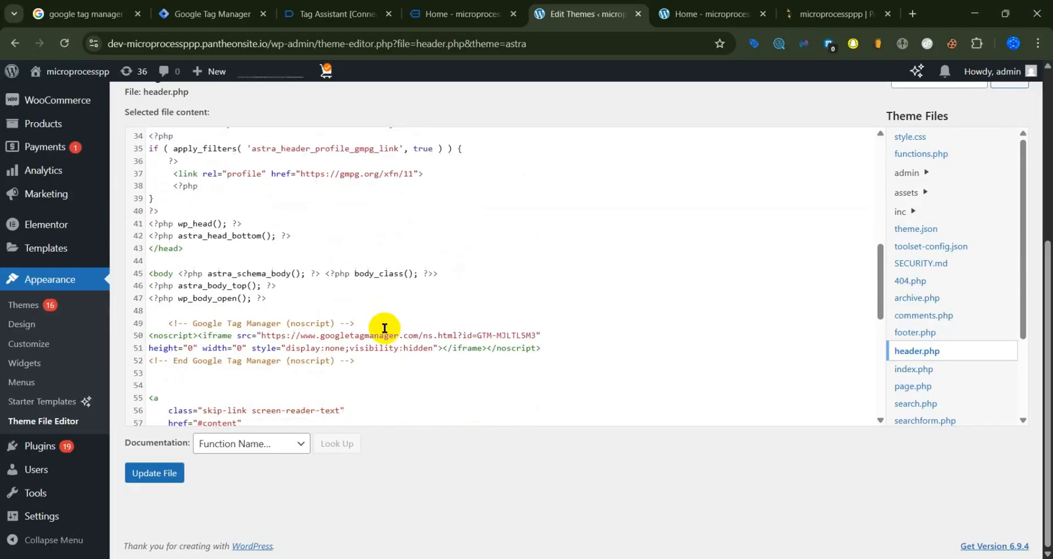
pyautogui.scroll(-2, 384, 328)
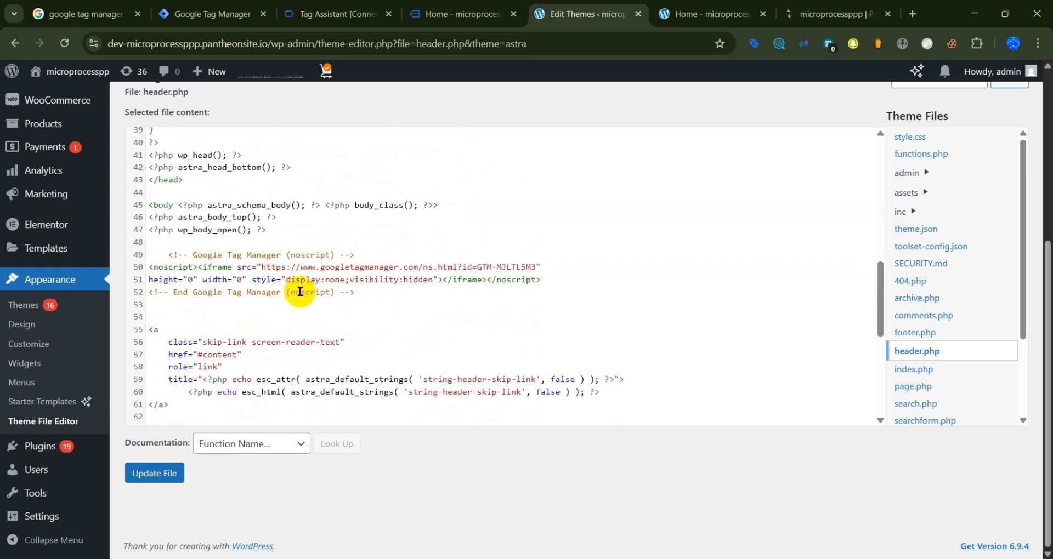
pyautogui.click(365, 292)
pyautogui.moveTo(365, 292); pyautogui.dragTo(169, 255)
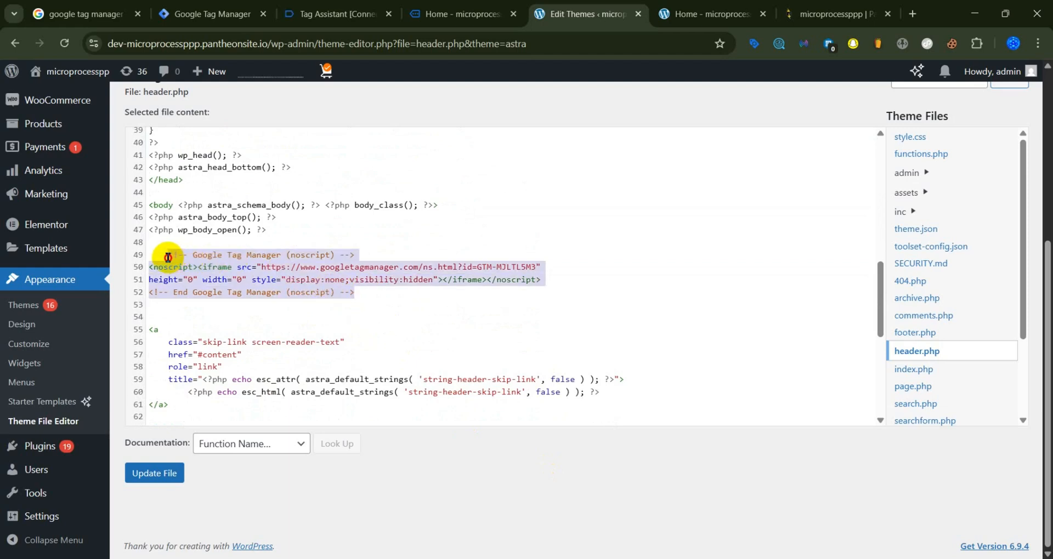
pyautogui.click(357, 291)
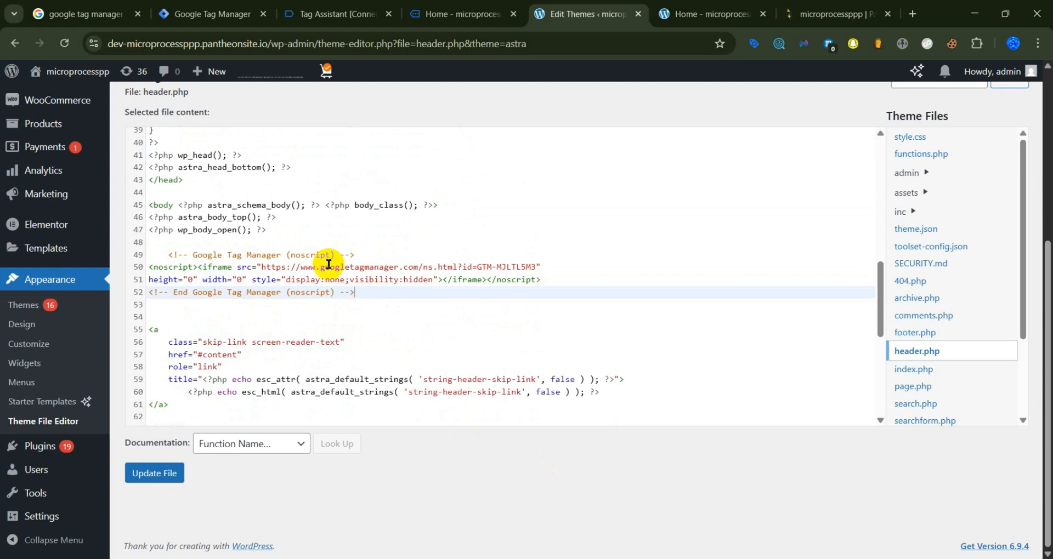
pyautogui.moveTo(173, 205); pyautogui.dragTo(151, 208)
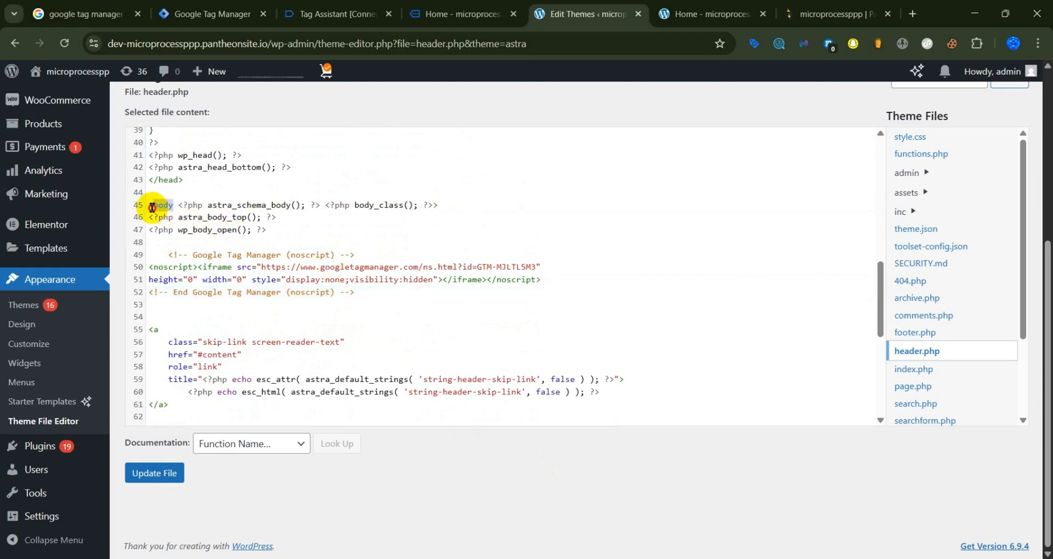
pyautogui.click(372, 295)
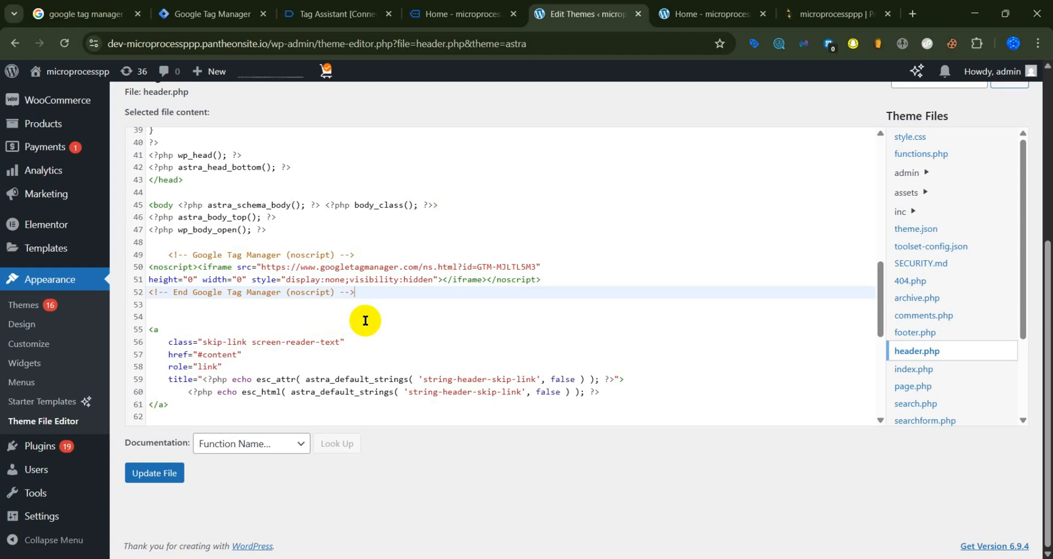
# Step: Review the noscript and head Tag Manager snippets in header.php and update the file
pyautogui.moveTo(356, 291); pyautogui.dragTo(169, 255)
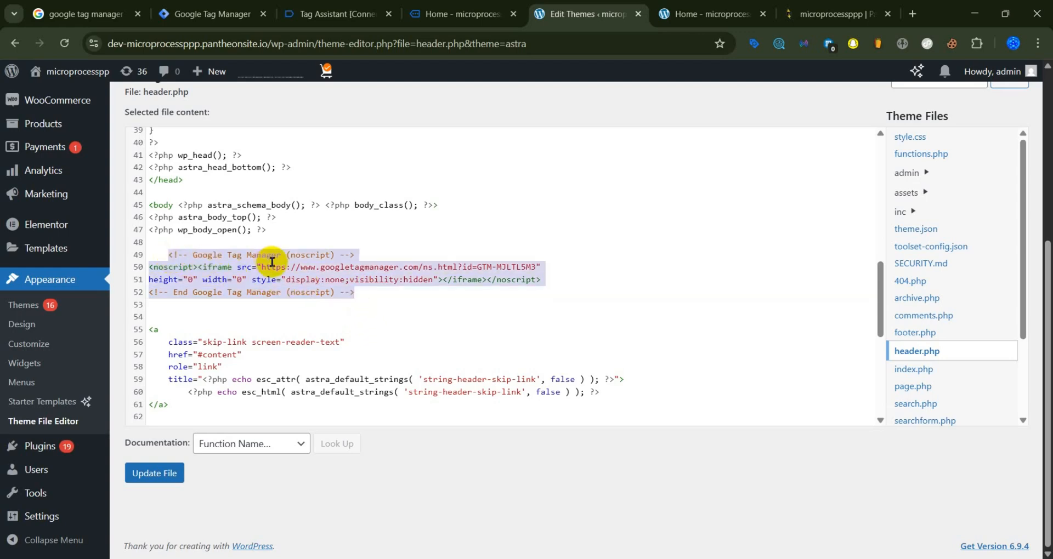
pyautogui.click(367, 294)
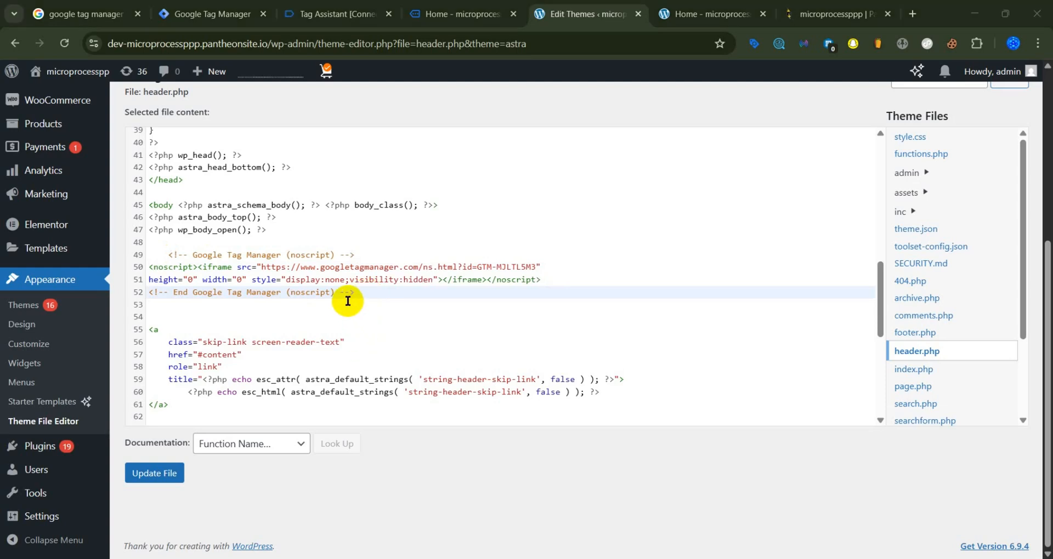
pyautogui.scroll(6, 348, 301)
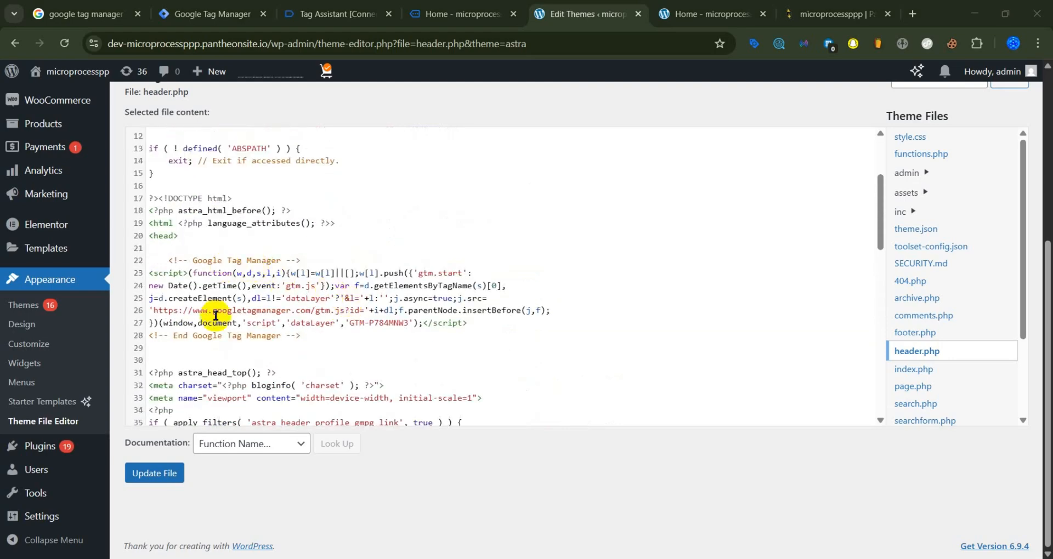
pyautogui.click(164, 480)
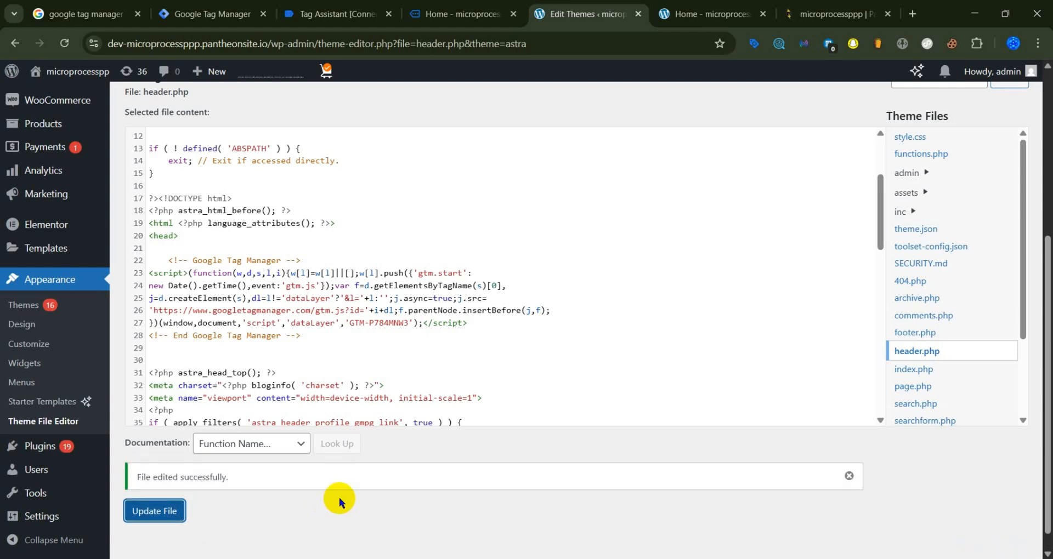
pyautogui.moveTo(229, 478); pyautogui.dragTo(132, 481)
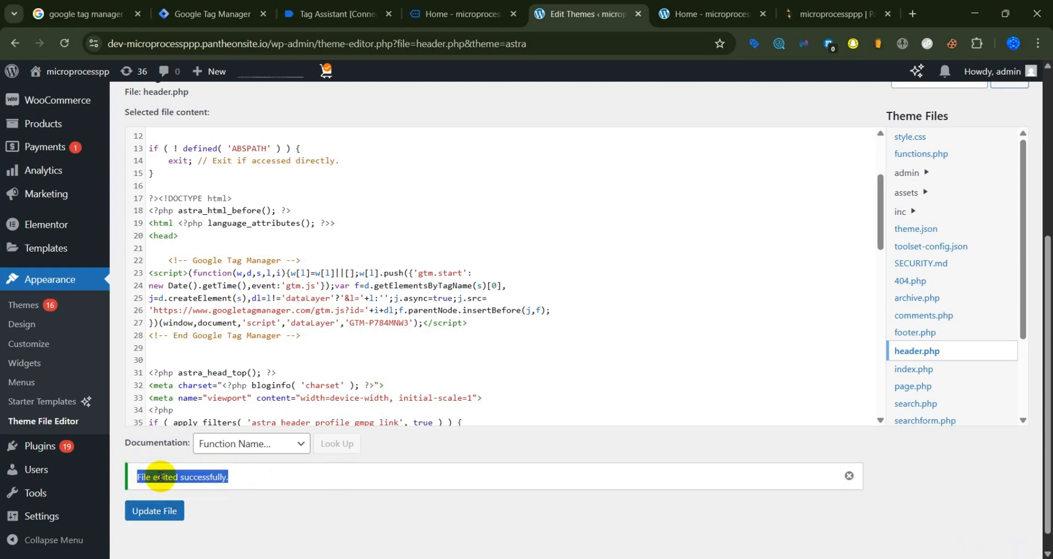
pyautogui.click(162, 478)
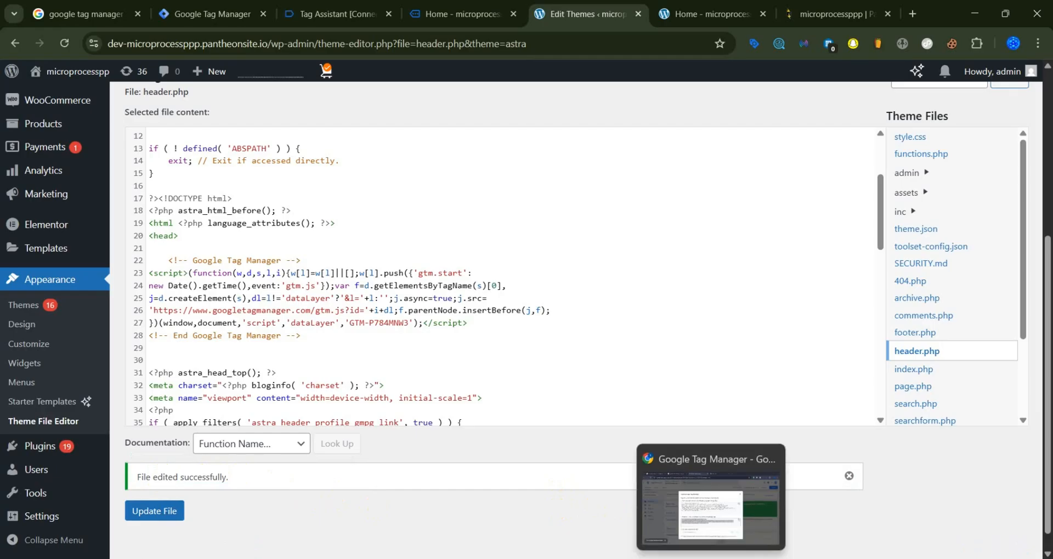
# Step: Switch back to the Google Tag Manager workspace and close the installation instructions
pyautogui.click(711, 558)
pyautogui.click(487, 456)
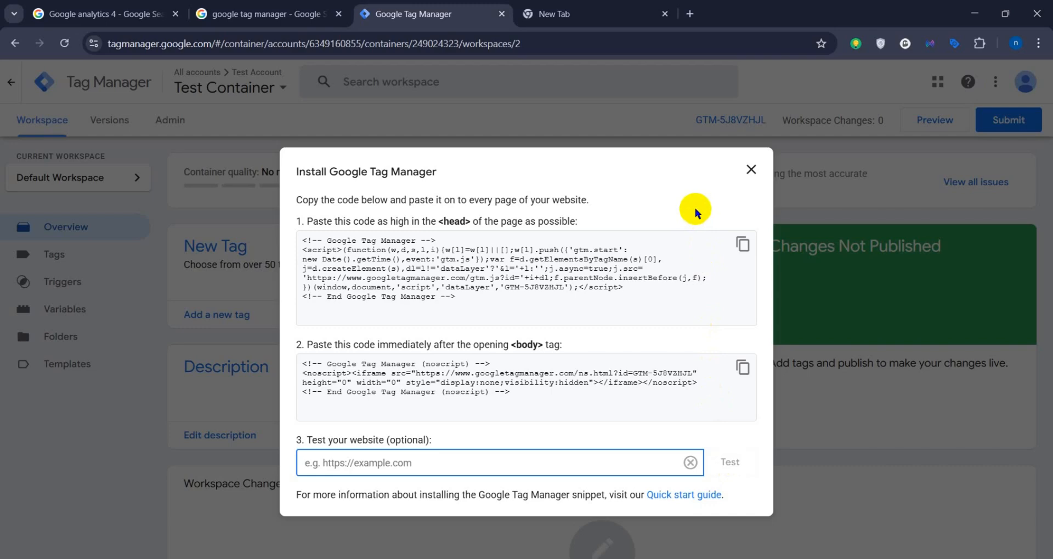
pyautogui.click(750, 169)
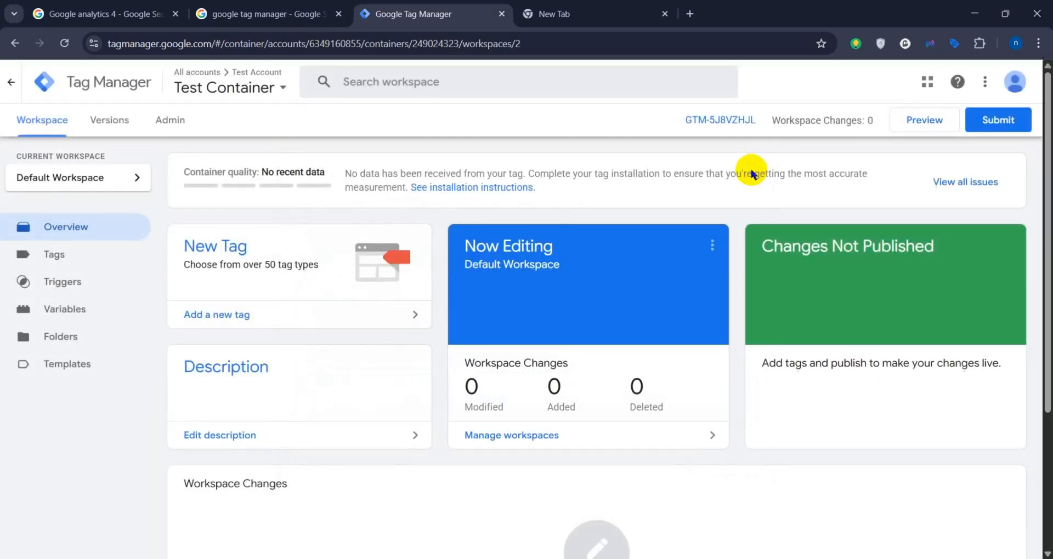
pyautogui.click(916, 131)
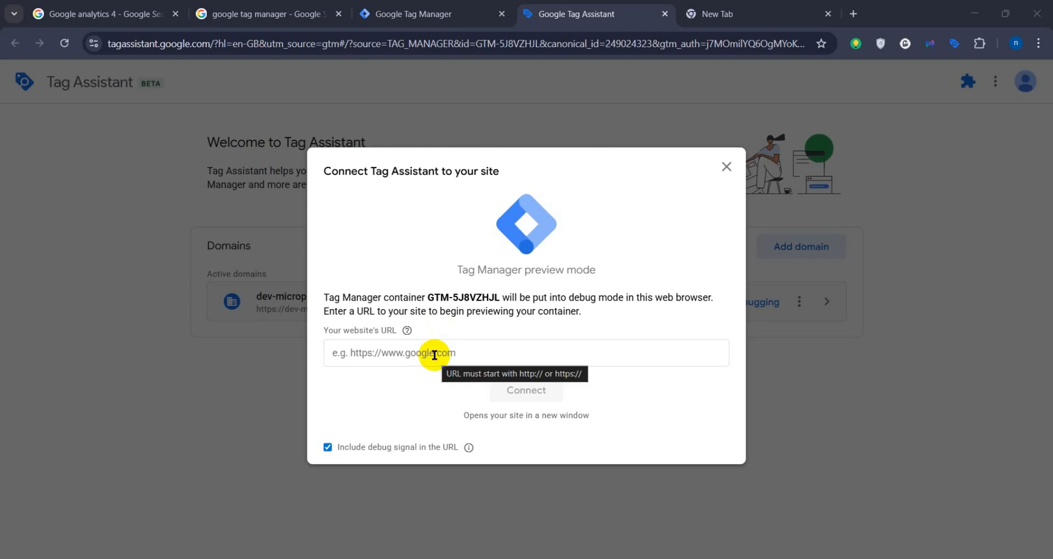
pyautogui.click(434, 354)
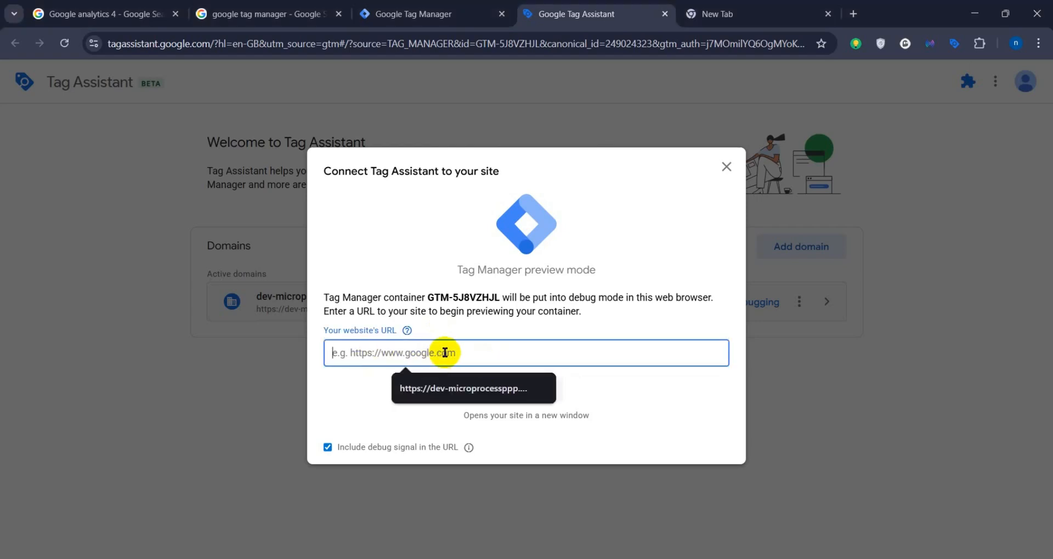
pyautogui.hotkey('ctrl', 'v')
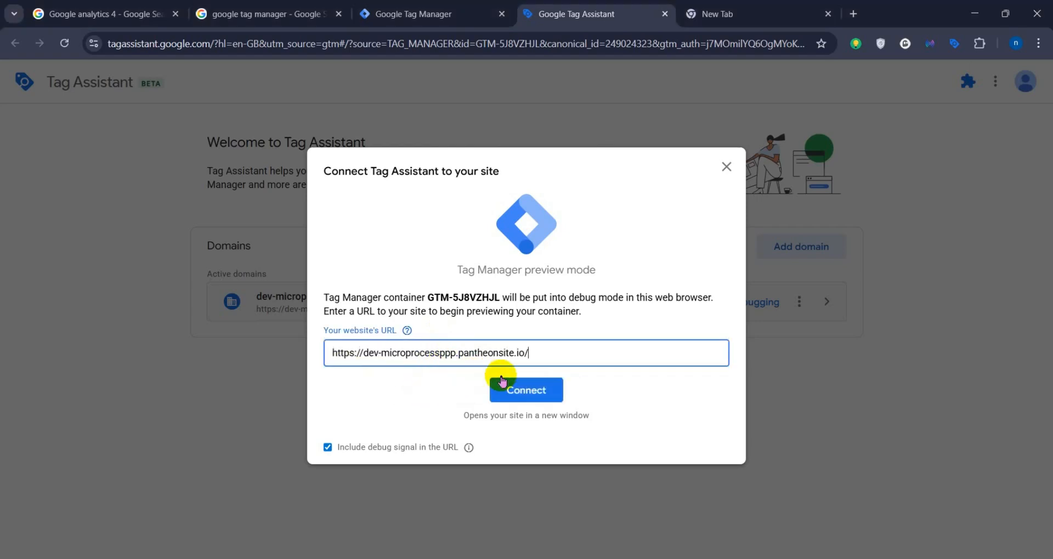
pyautogui.click(549, 394)
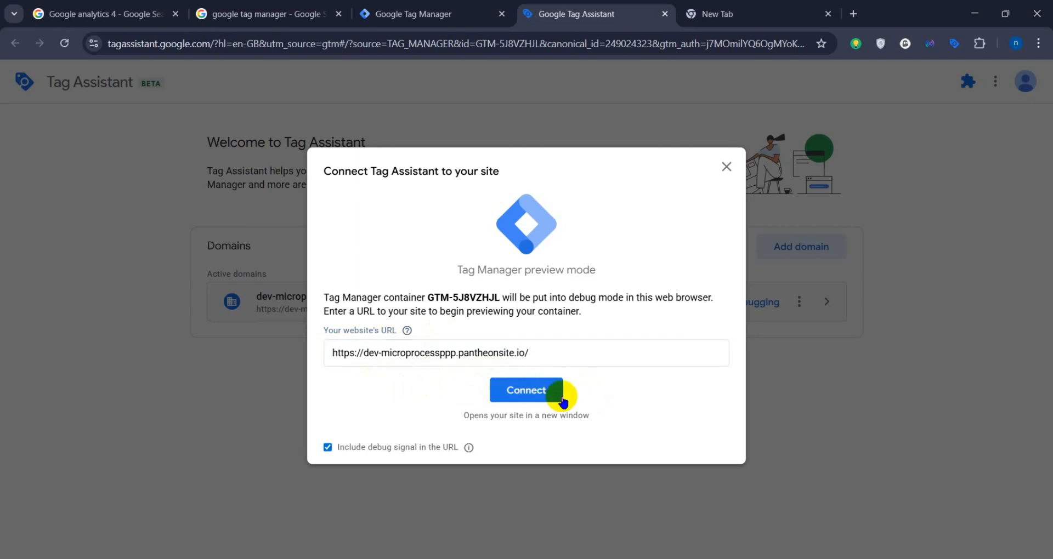
pyautogui.click(528, 398)
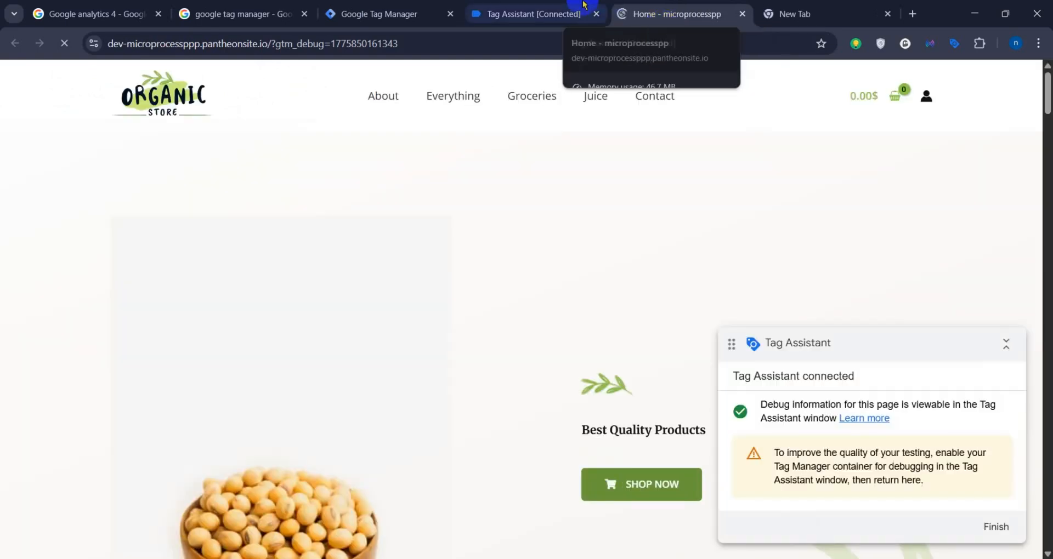
# Step: Reload the connected site's home page and check the Tag Assistant summary for container GTM-5J8VZHJL
pyautogui.click(529, 14)
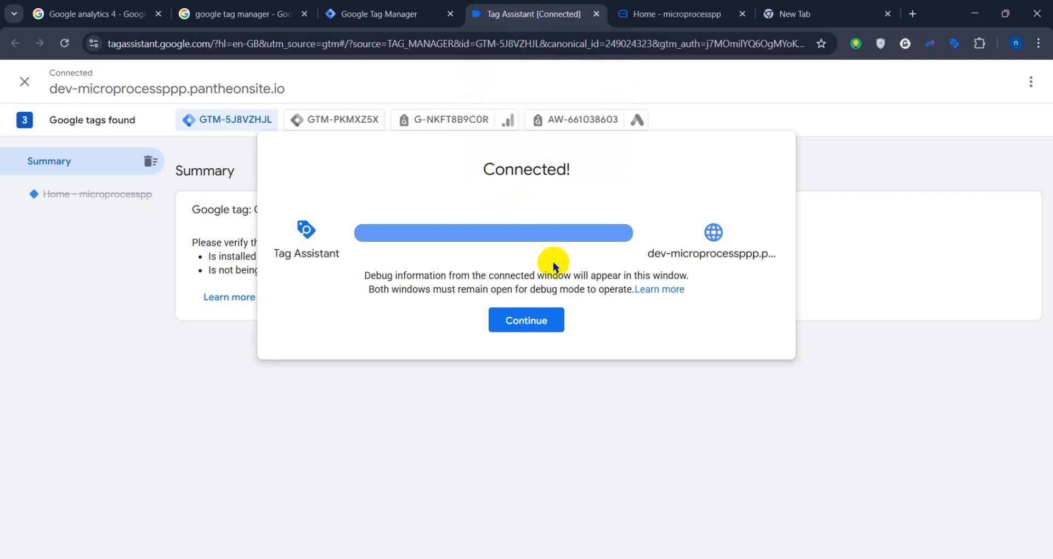
pyautogui.click(536, 320)
pyautogui.click(692, 7)
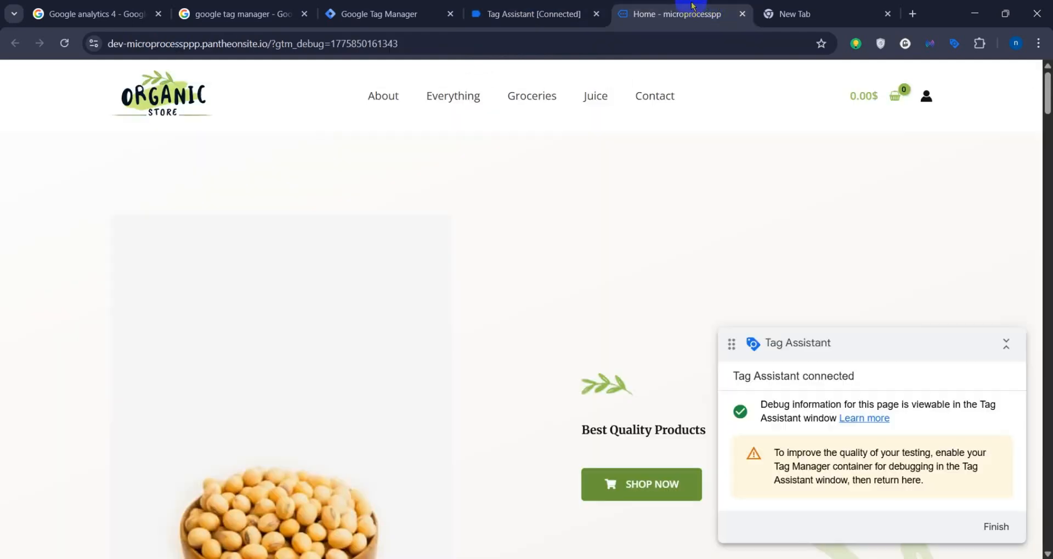
pyautogui.click(64, 44)
pyautogui.click(532, 5)
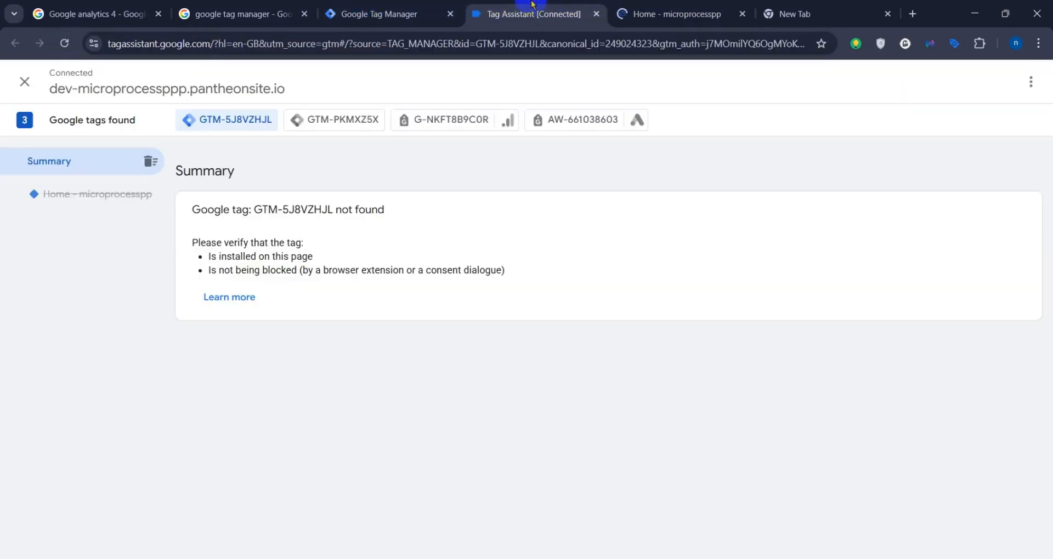
pyautogui.click(671, 7)
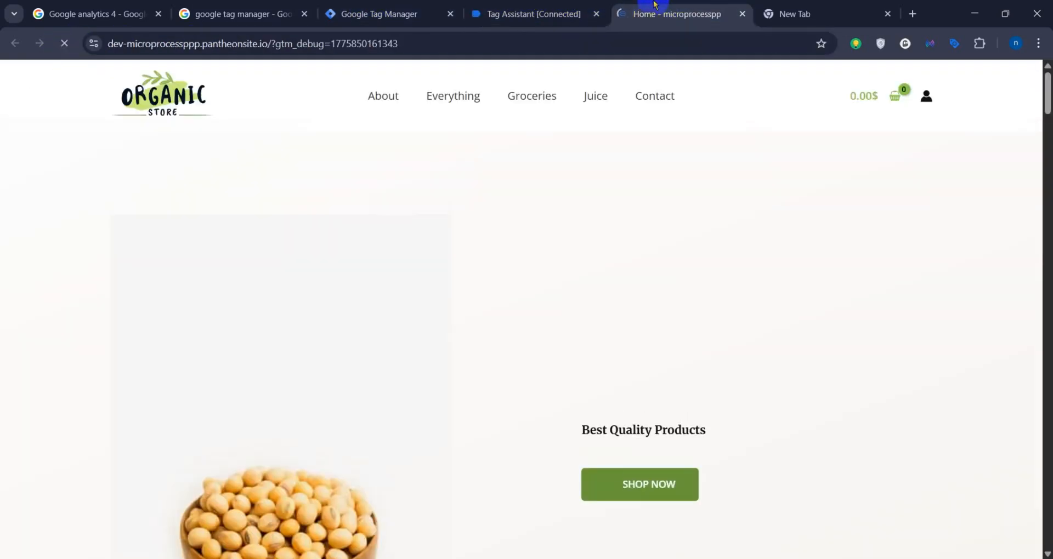
pyautogui.click(540, 9)
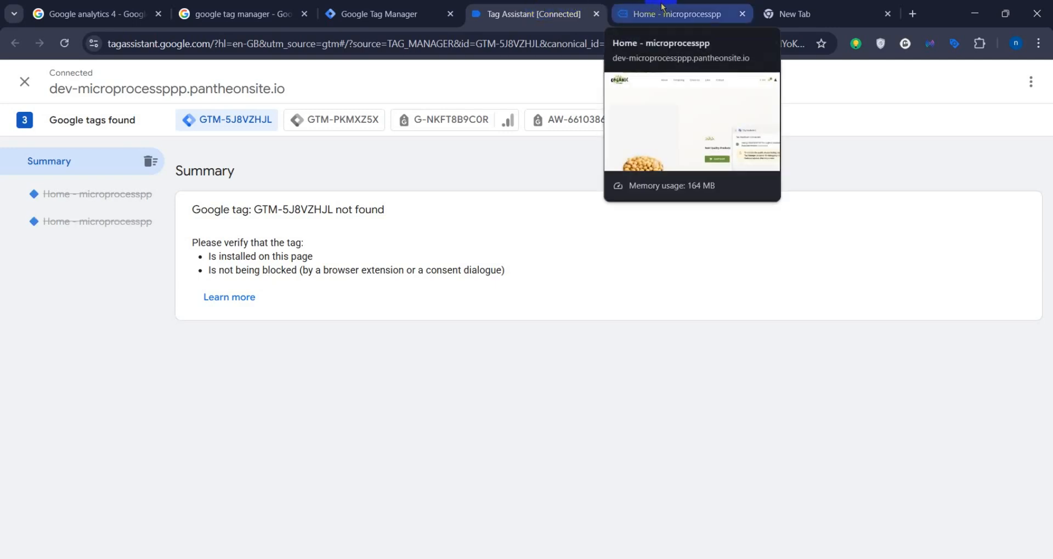
pyautogui.click(662, 7)
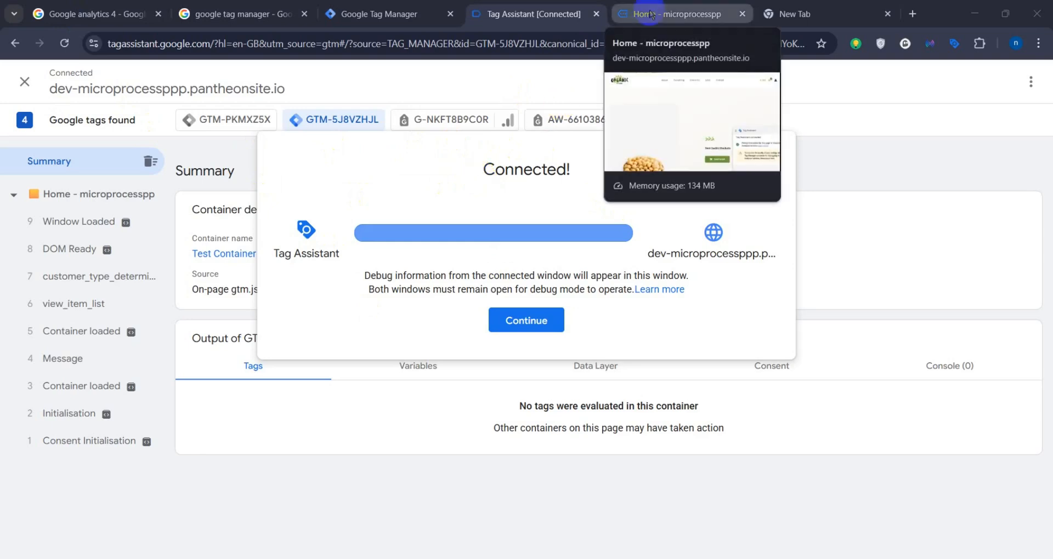
# Step: Collapse the Tag Assistant badge on the site's home page and examine the connection status and container details in Tag Assistant
pyautogui.click(651, 15)
pyautogui.click(1006, 354)
pyautogui.scroll(-5, 759, 340)
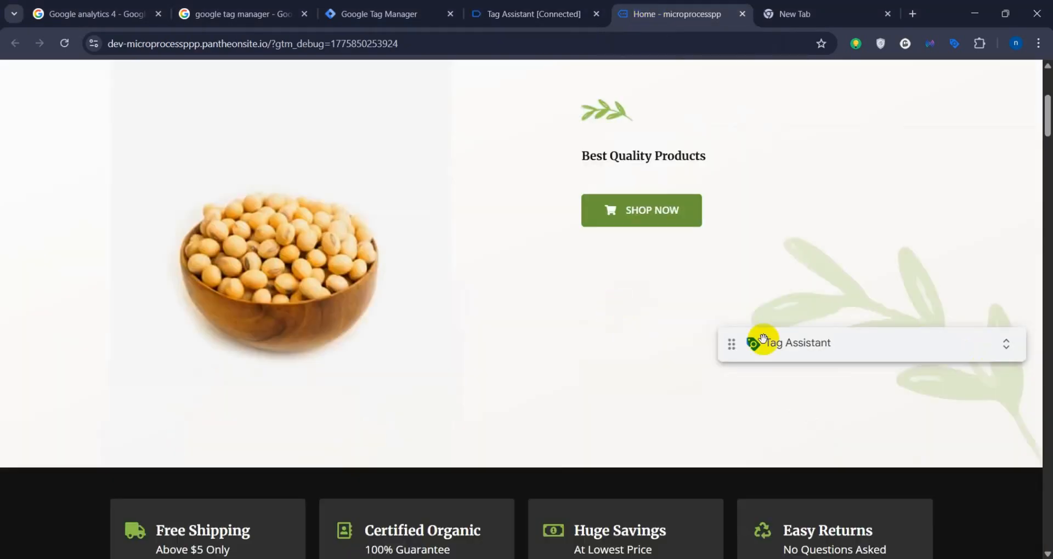
pyautogui.scroll(-5, 489, 387)
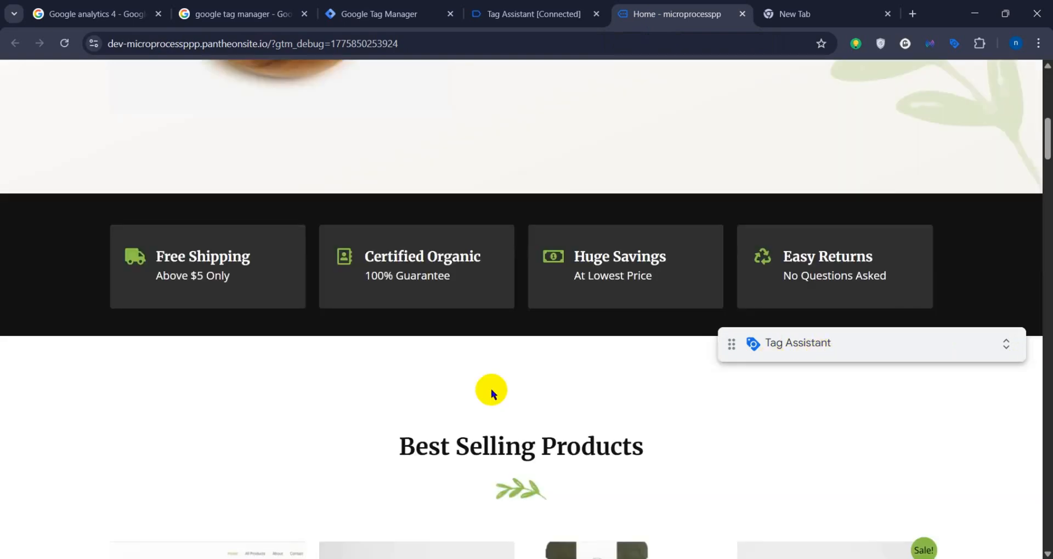
pyautogui.scroll(6, 489, 387)
pyautogui.click(499, 14)
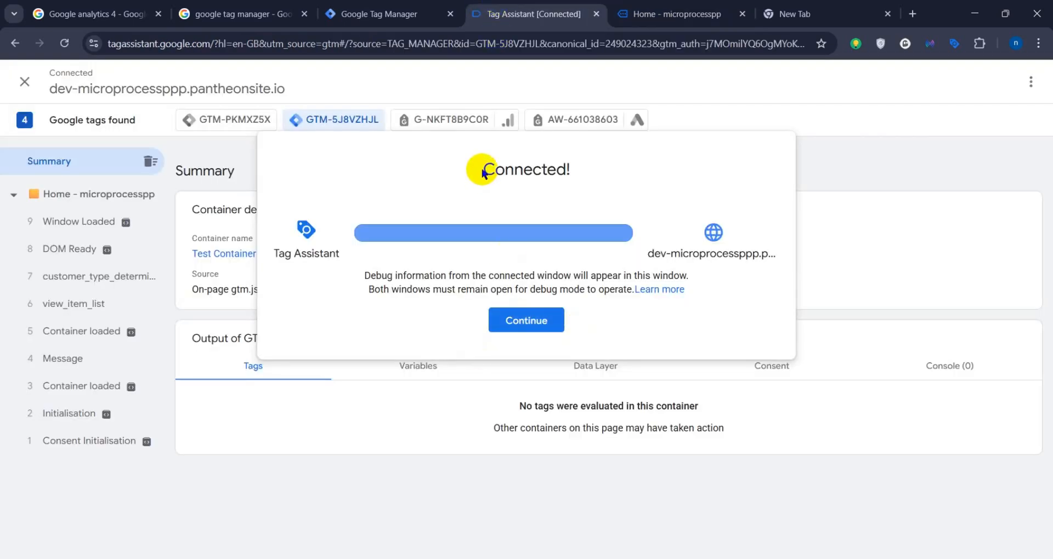
pyautogui.moveTo(482, 169); pyautogui.dragTo(573, 174)
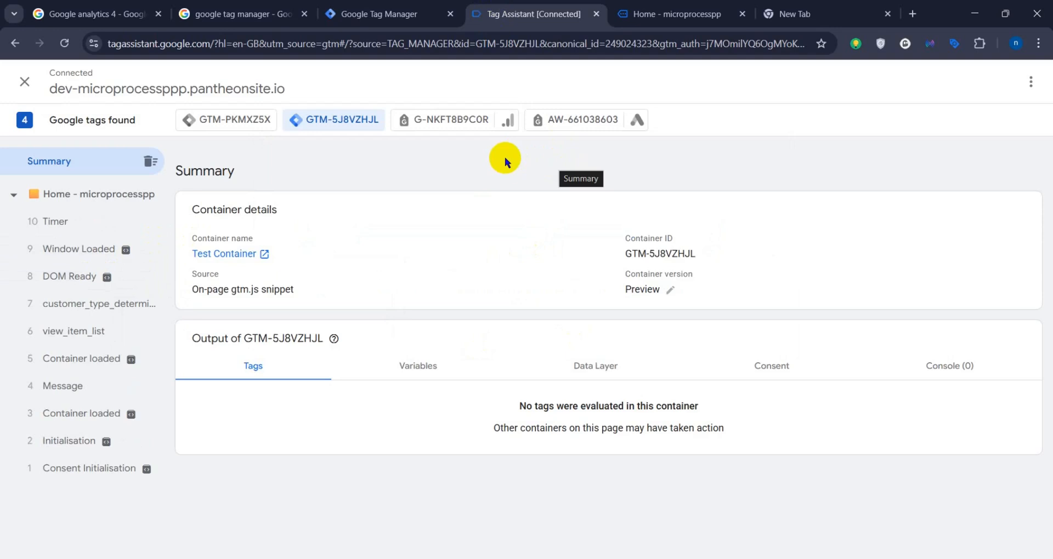
pyautogui.click(394, 14)
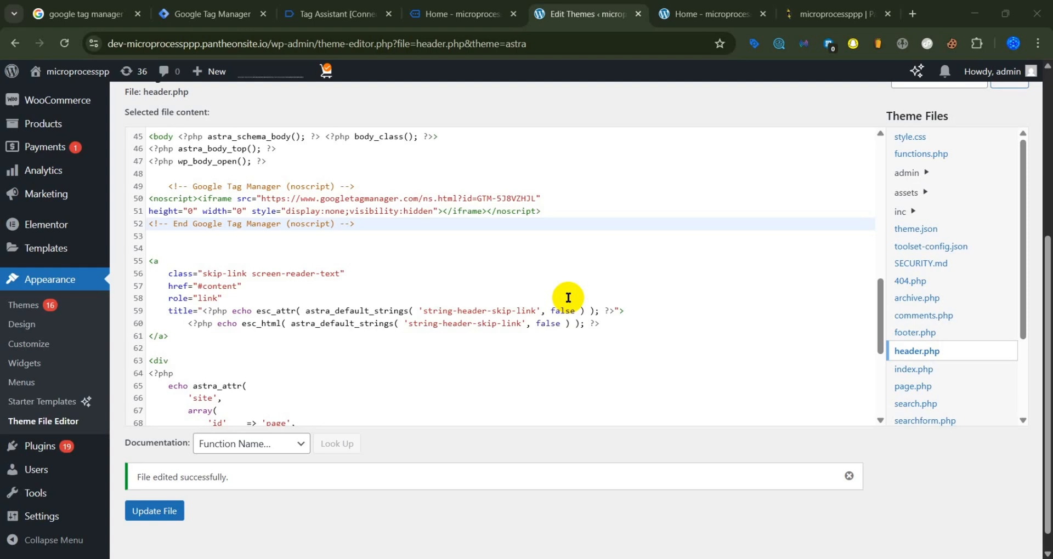
# Step: In WordPress, delete the Google Tag Manager noscript snippet from the body section of header.php
pyautogui.click(39, 455)
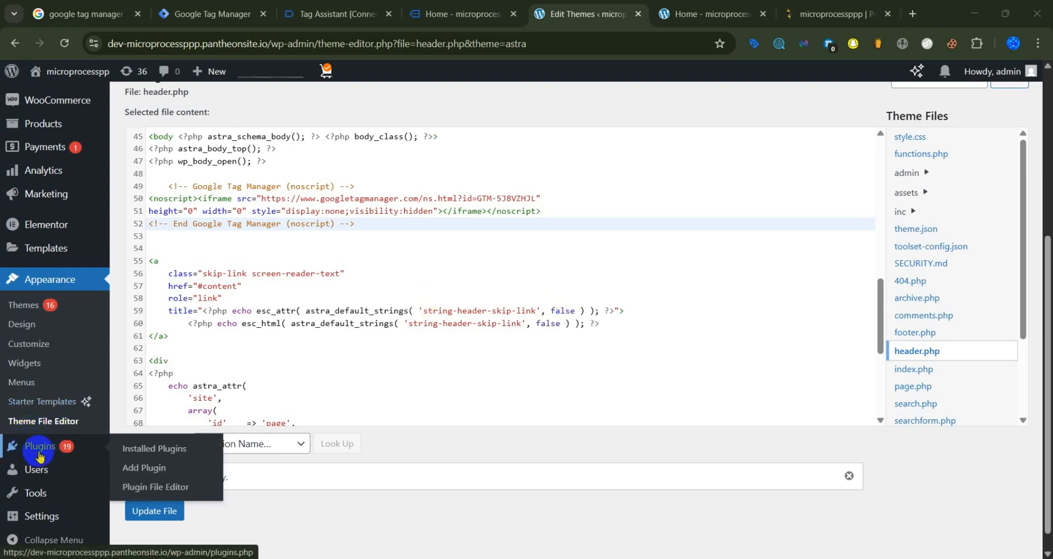
pyautogui.scroll(1, 332, 290)
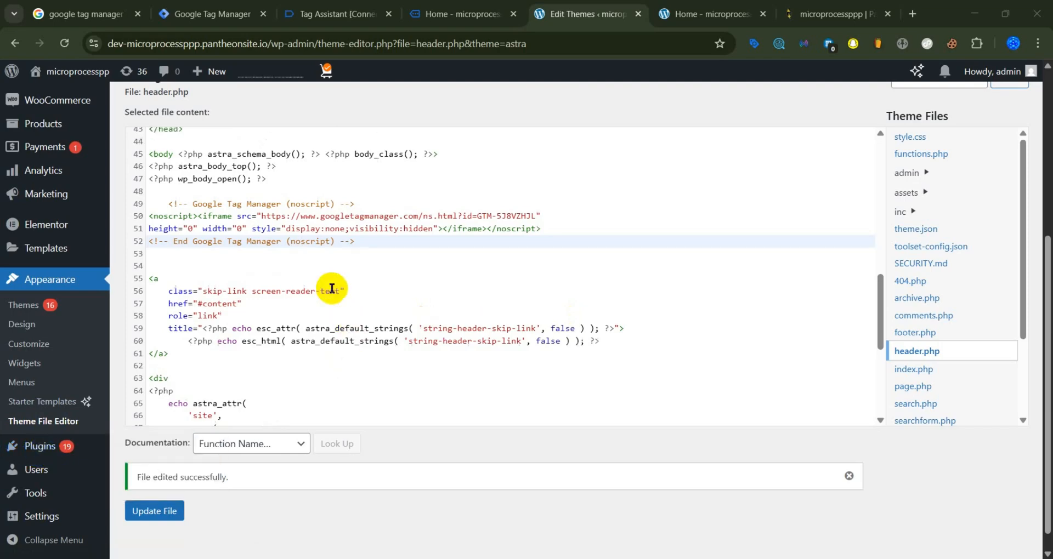
pyautogui.moveTo(364, 292); pyautogui.dragTo(165, 254)
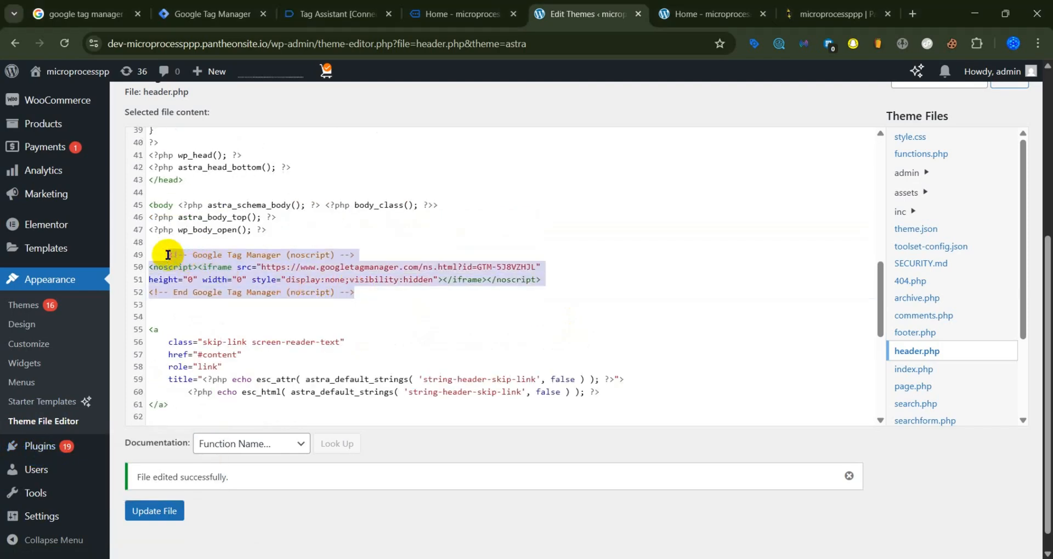
pyautogui.press('BackSpace')
# Step: Delete the Google Tag Manager script below the <head> tag in header.php and update the file
pyautogui.scroll(5, 249, 292)
pyautogui.scroll(1, 249, 292)
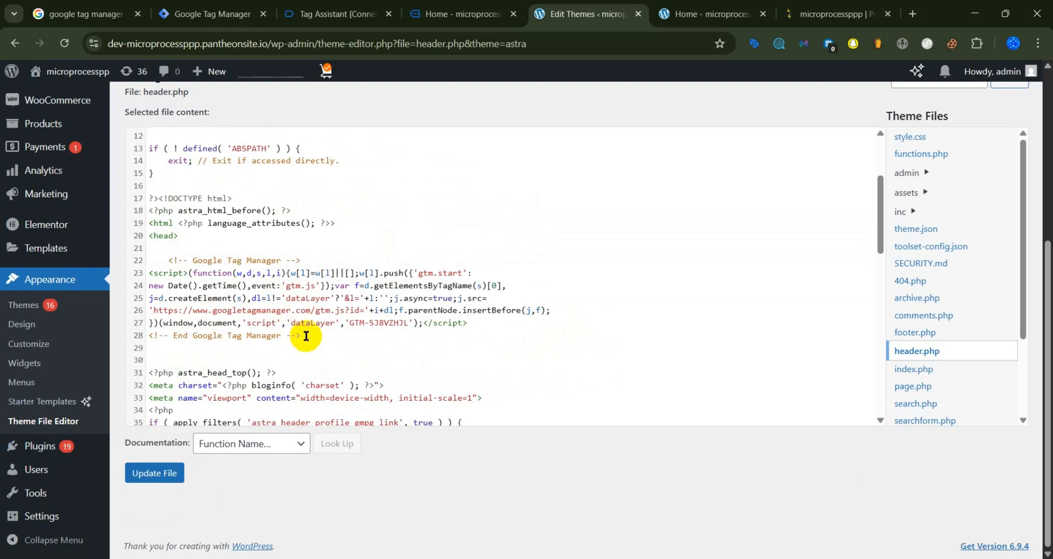
pyautogui.moveTo(308, 336); pyautogui.dragTo(168, 263)
pyautogui.press('BackSpace')
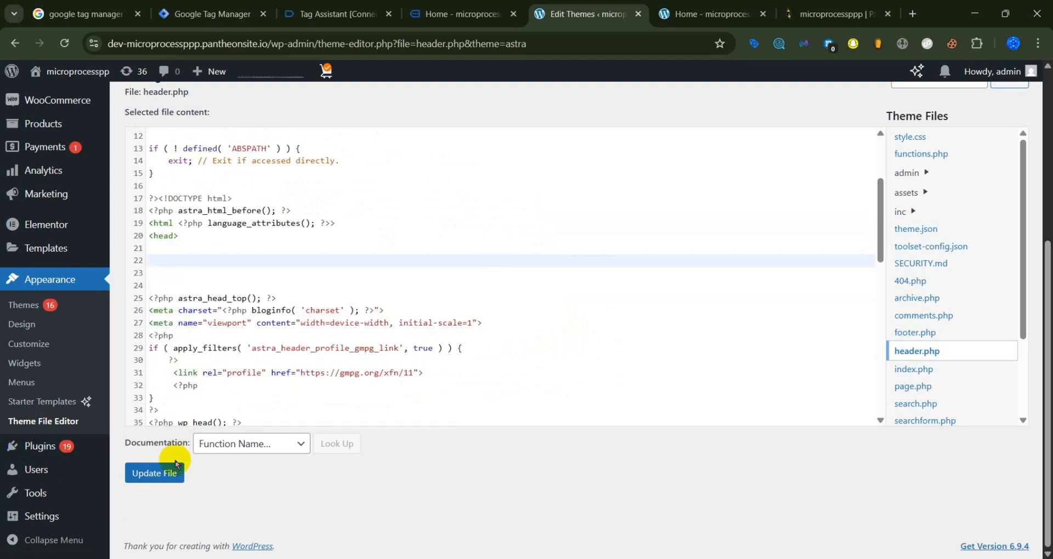
pyautogui.click(164, 474)
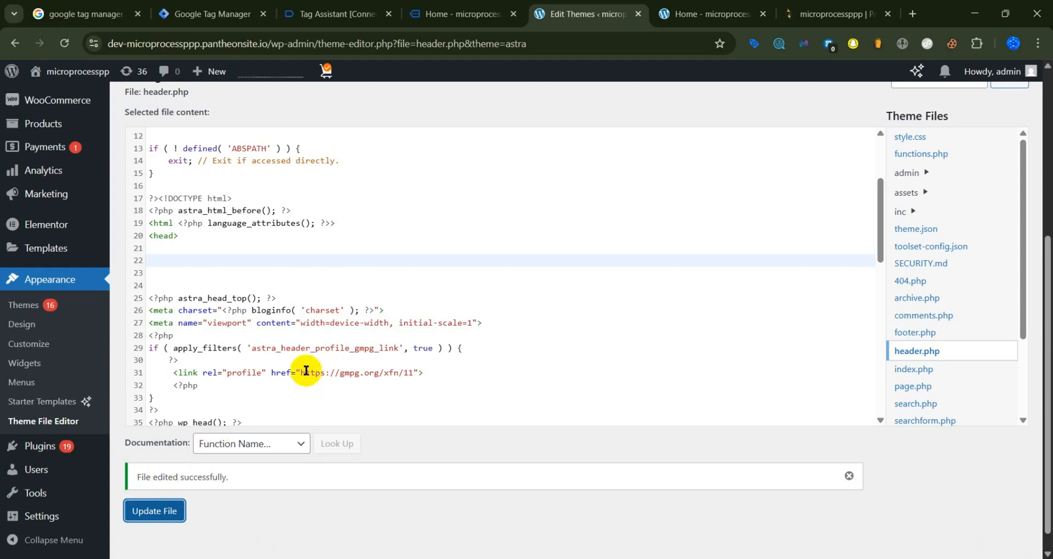
# Step: Leave the theme file editor and open the page for adding new plugins to the WordPress site
pyautogui.scroll(3, 305, 370)
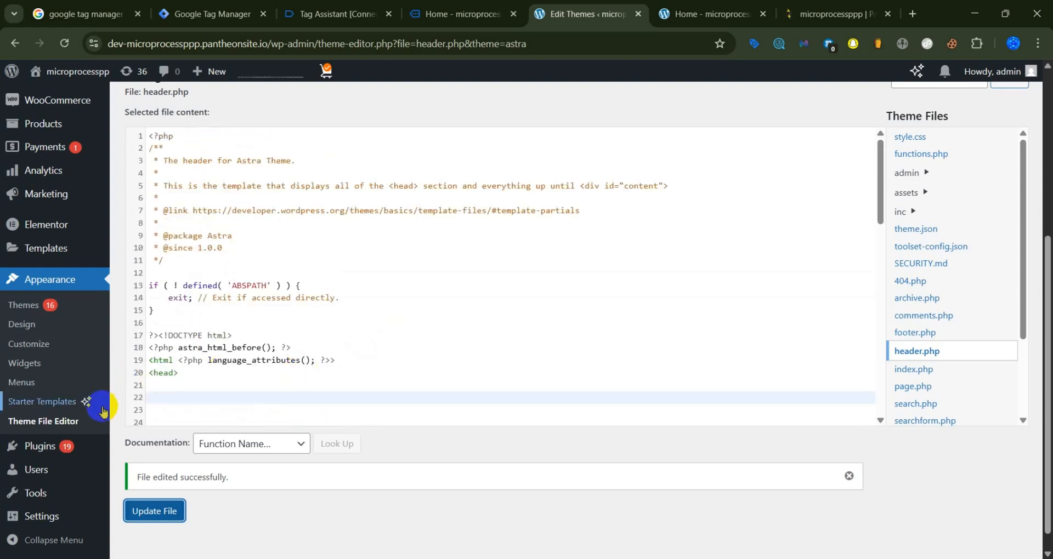
pyautogui.moveTo(30, 447)
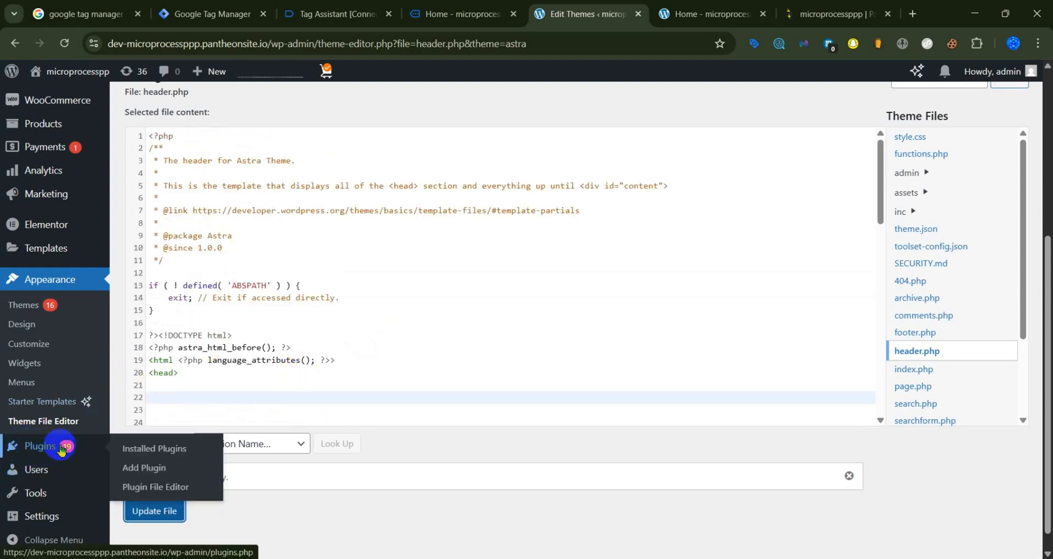
pyautogui.click(31, 454)
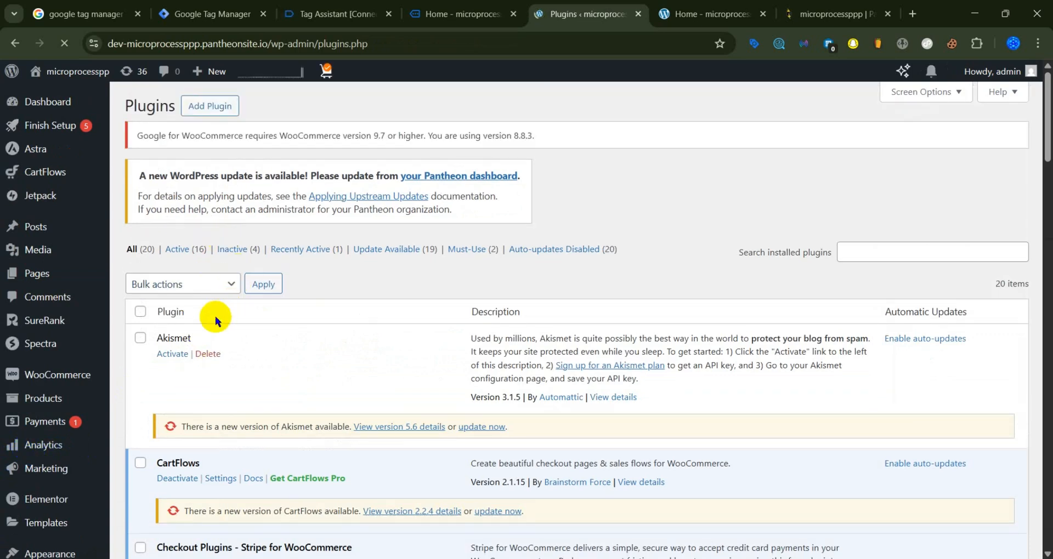
pyautogui.click(207, 109)
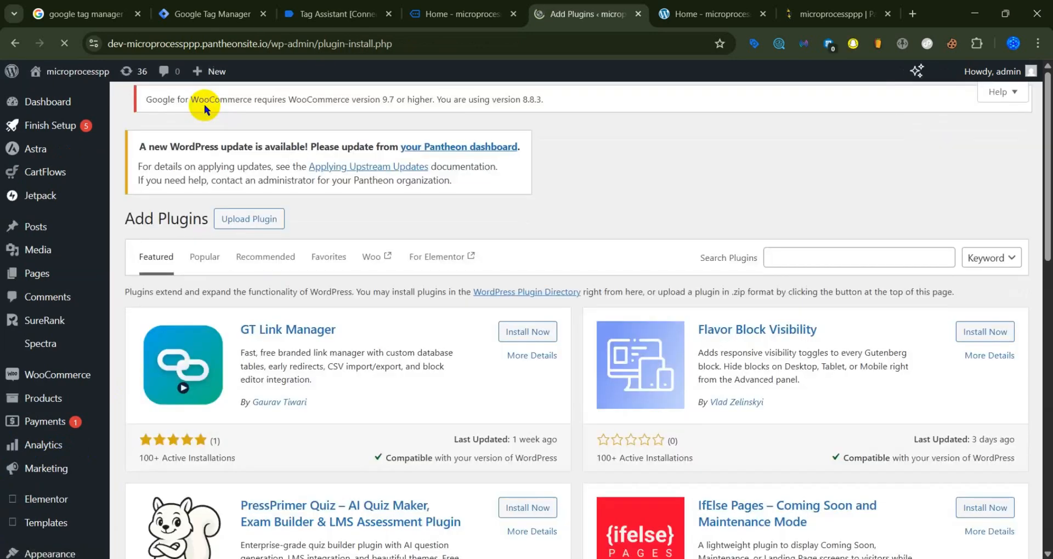
# Step: Search the WordPress plugin directory for "header"
pyautogui.click(834, 252)
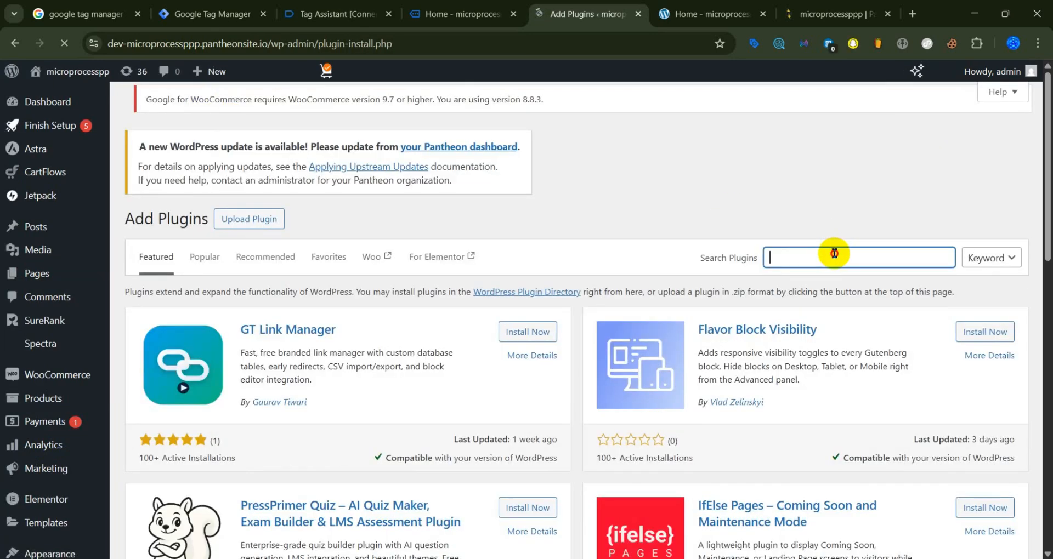
pyautogui.write('header')
pyautogui.scroll(-3, 587, 241)
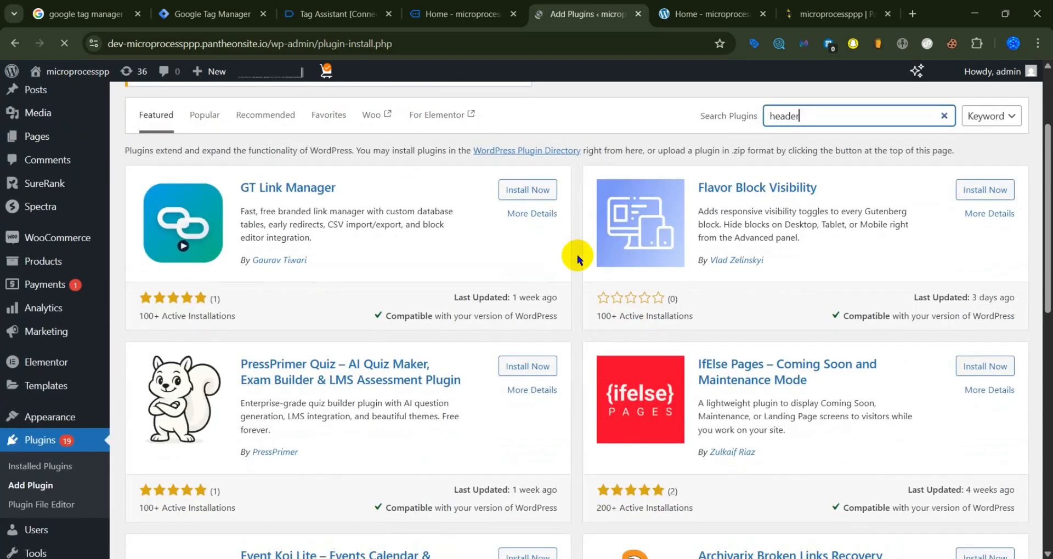
pyautogui.scroll(-10, 577, 252)
pyautogui.scroll(12, 572, 265)
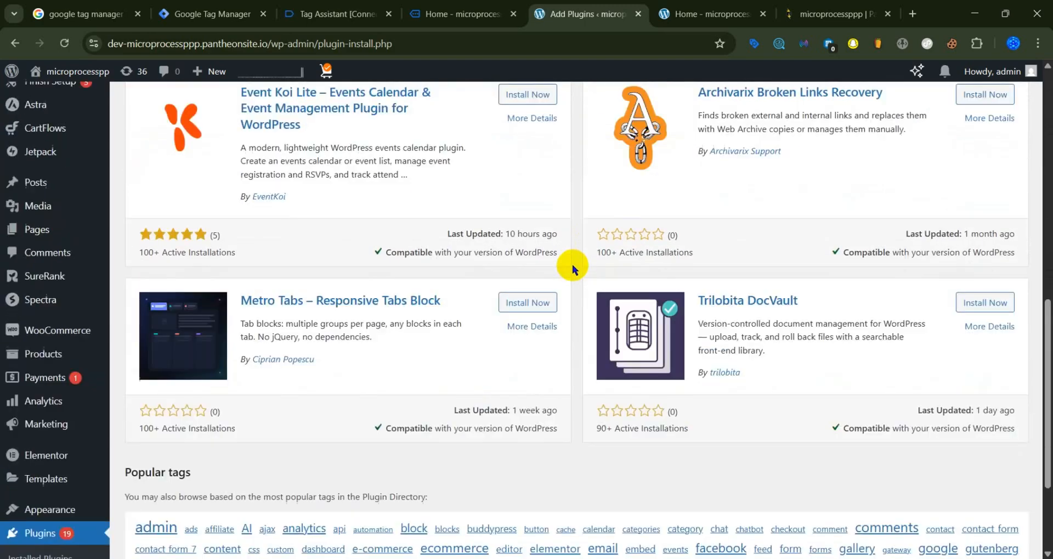
pyautogui.scroll(2, 571, 264)
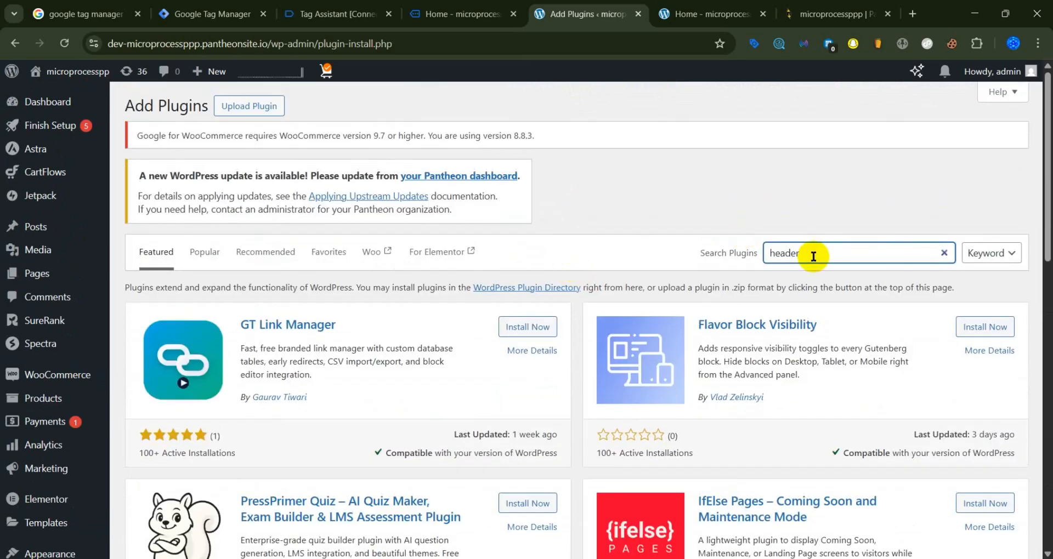
pyautogui.press('Return')
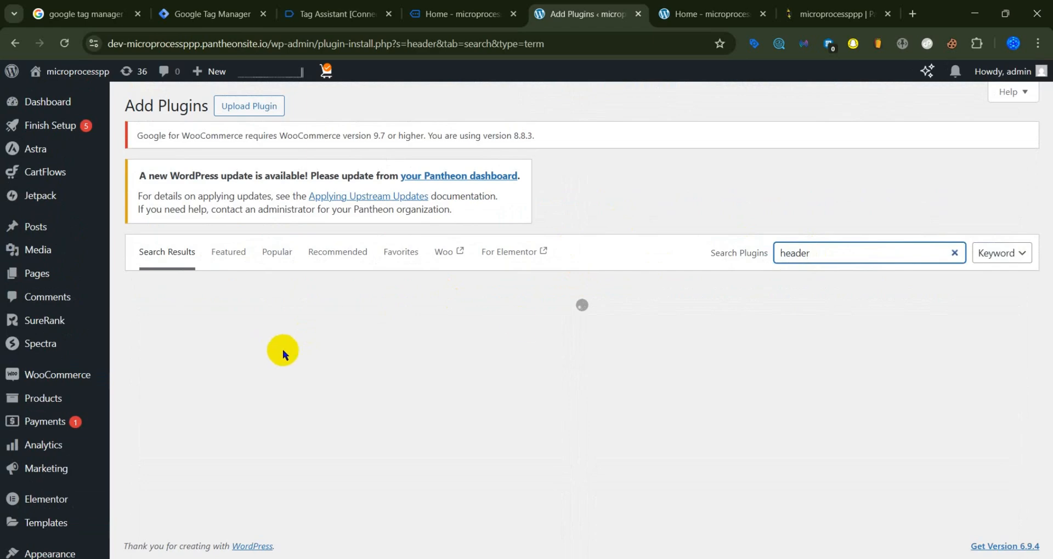
# Step: Browse the header plugin results, then install and activate Header Footer Code Manager
pyautogui.scroll(-1, 282, 340)
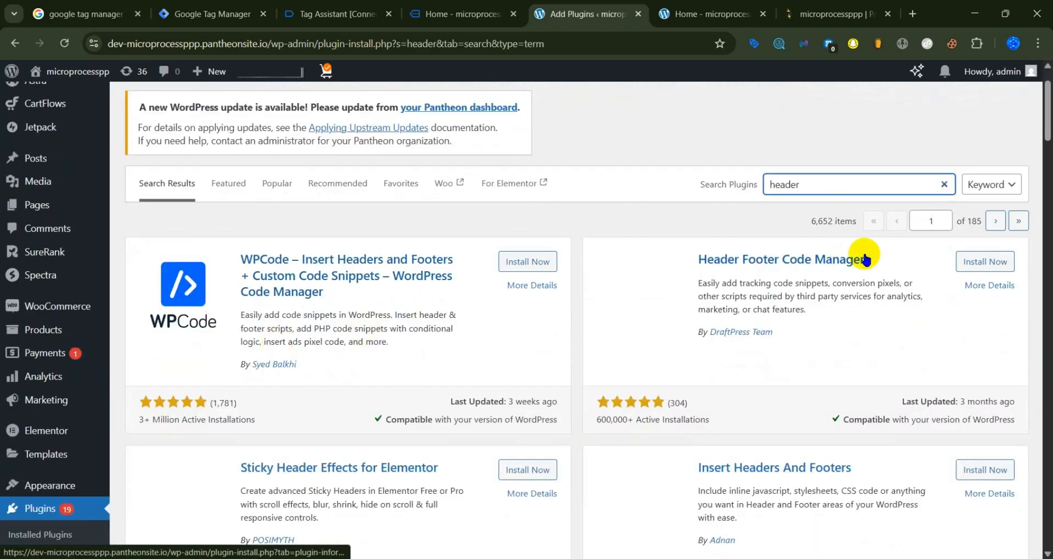
pyautogui.scroll(-2, 567, 300)
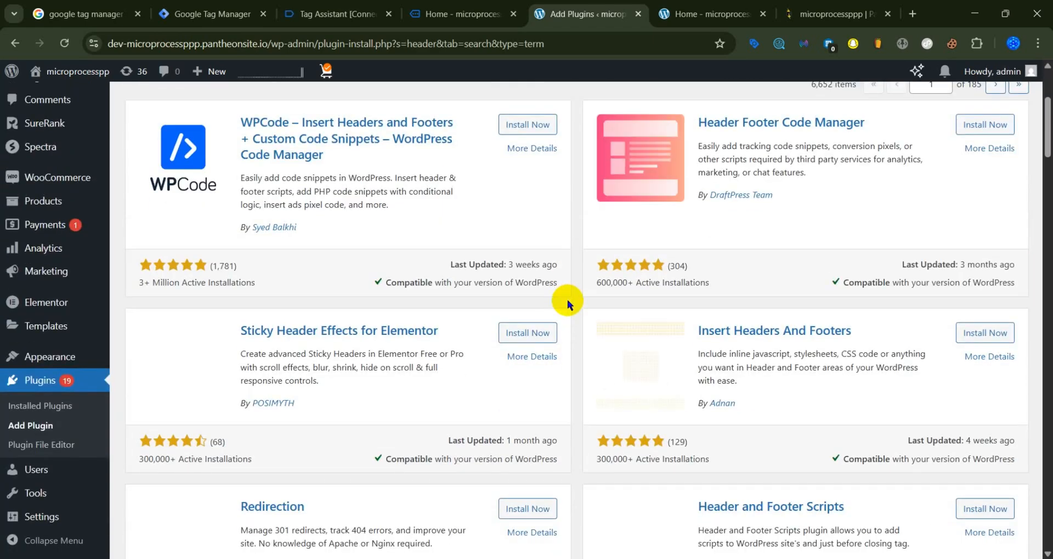
pyautogui.scroll(-3, 583, 308)
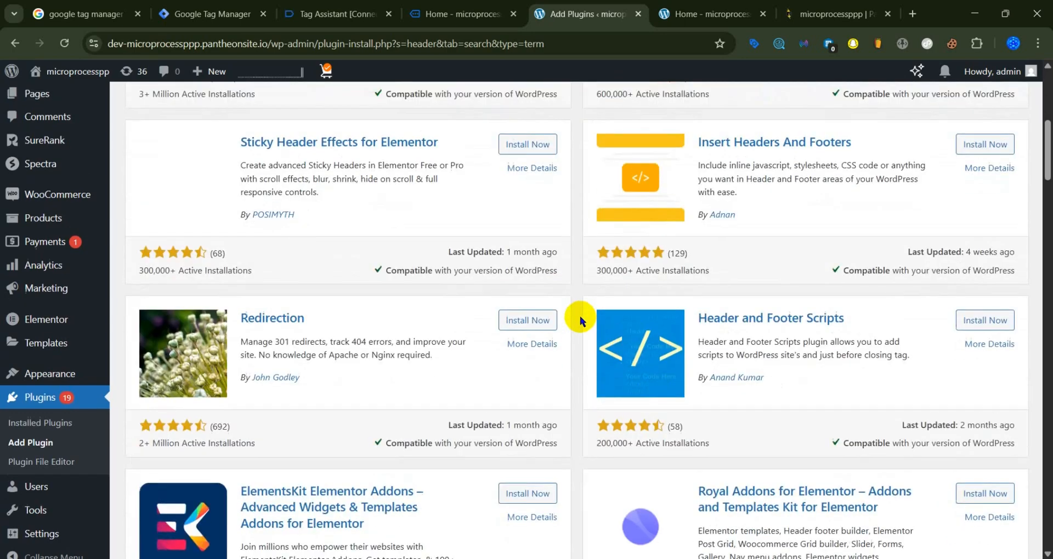
pyautogui.scroll(5, 580, 316)
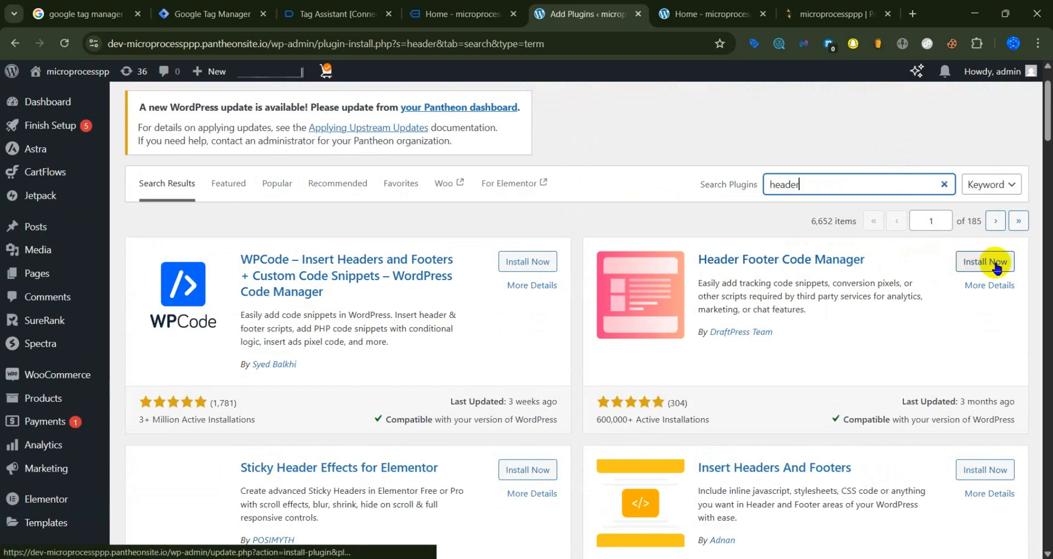
pyautogui.scroll(-1, 930, 312)
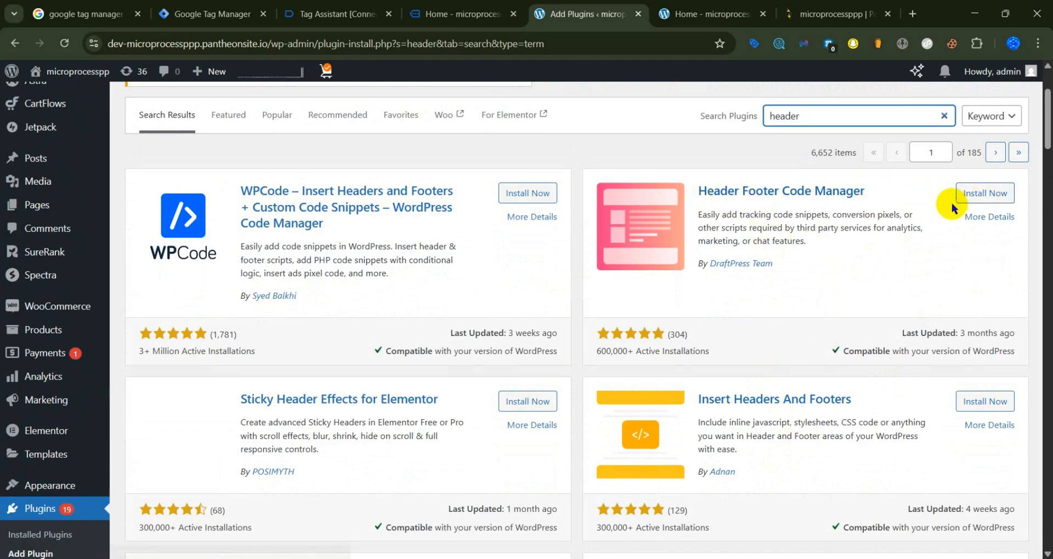
pyautogui.click(965, 194)
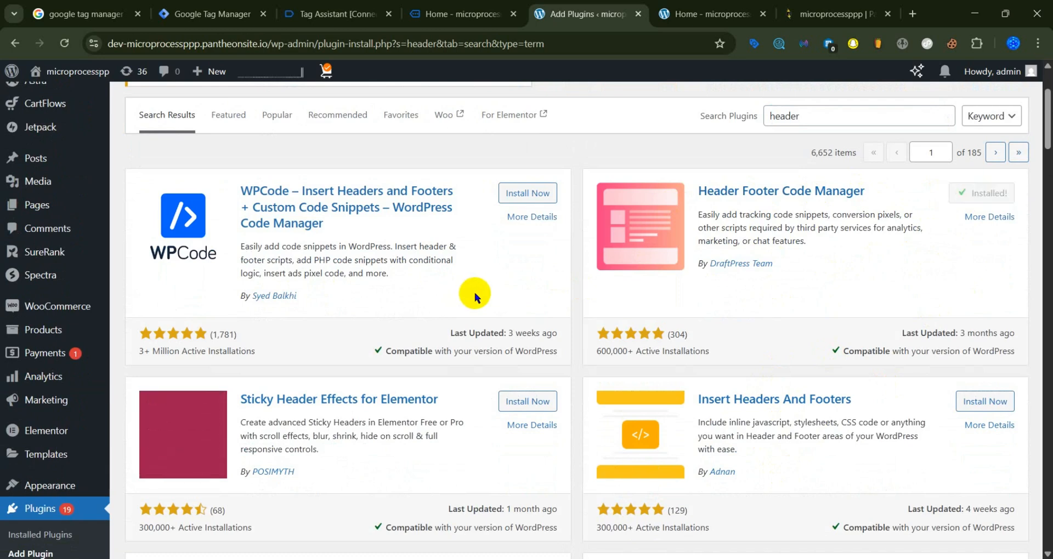
pyautogui.click(993, 197)
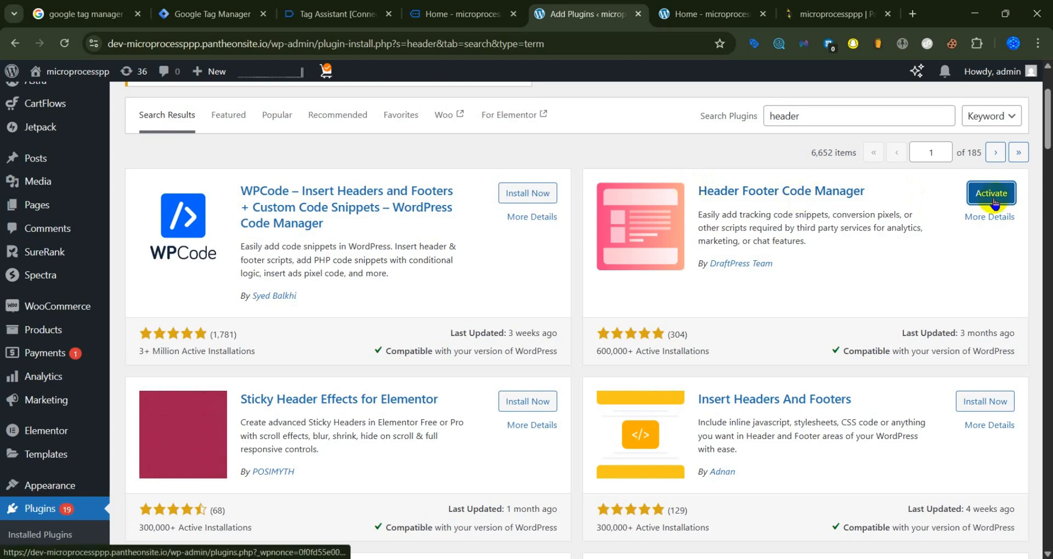
pyautogui.click(992, 194)
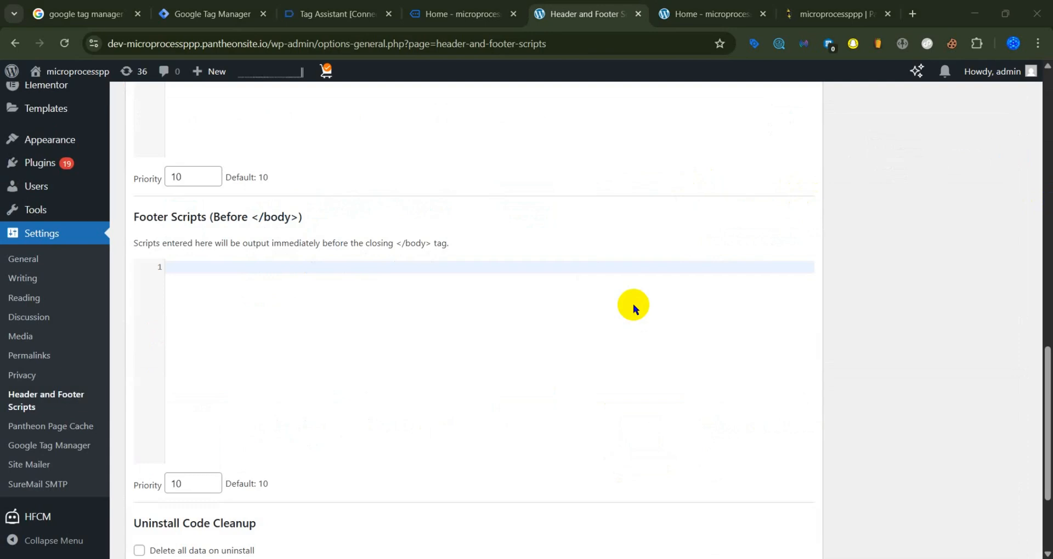
# Step: Examine the Head Scripts, Body Scripts and Footer Scripts sections in the Header and Footer Scripts plugin's settings
pyautogui.scroll(10, 525, 321)
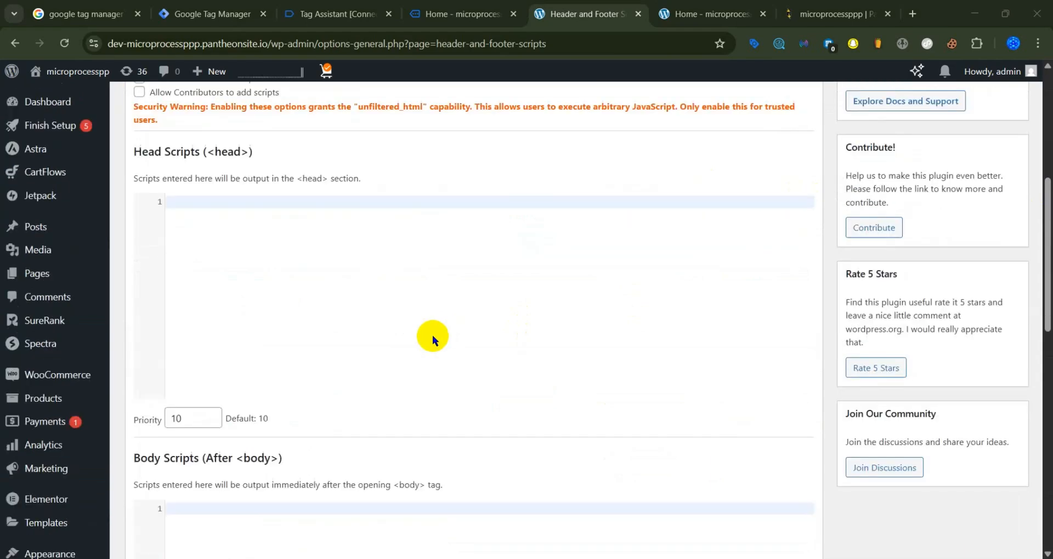
pyautogui.scroll(6, 432, 336)
pyautogui.scroll(-8, 345, 331)
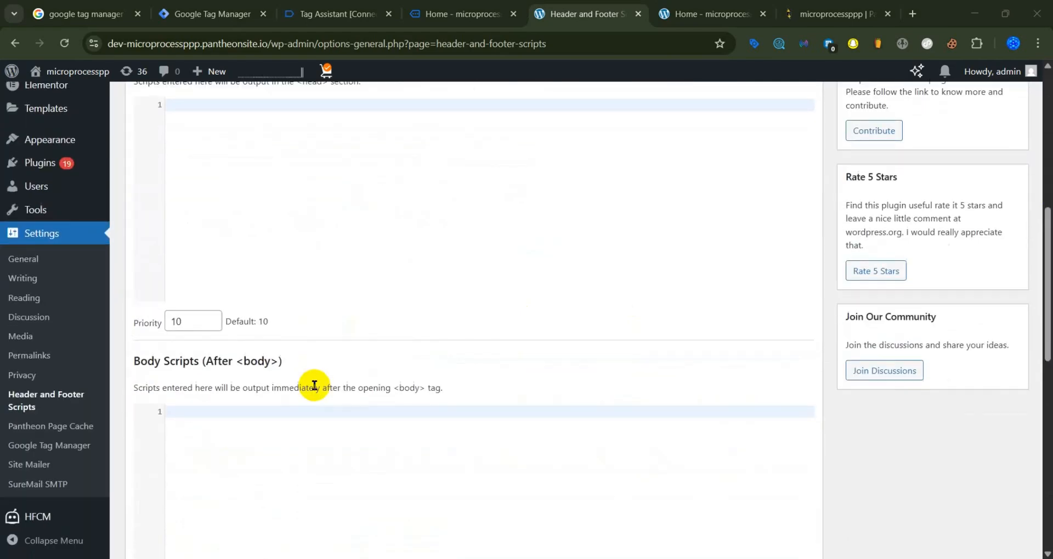
pyautogui.scroll(-4, 315, 385)
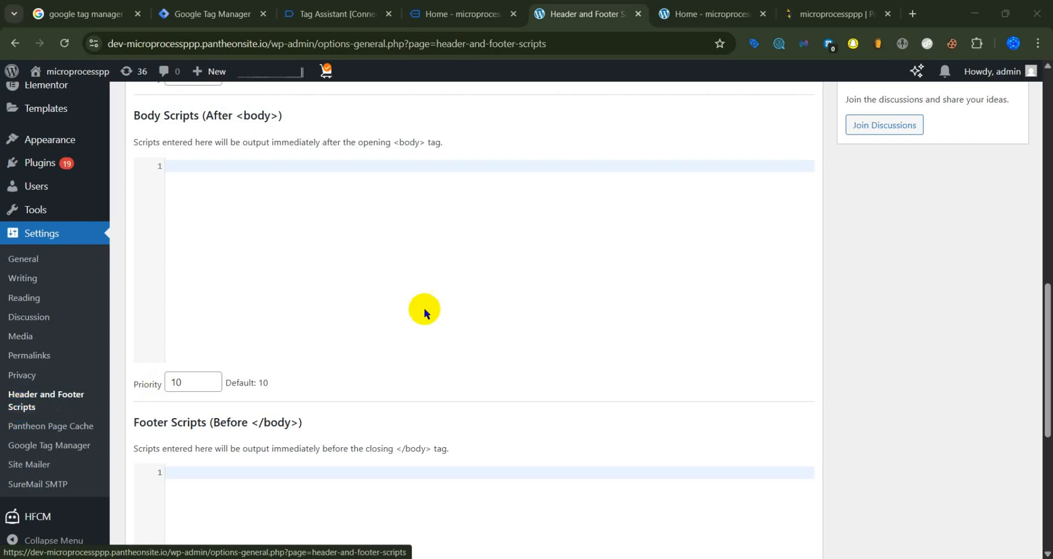
pyautogui.scroll(10, 396, 289)
pyautogui.scroll(-1, 323, 307)
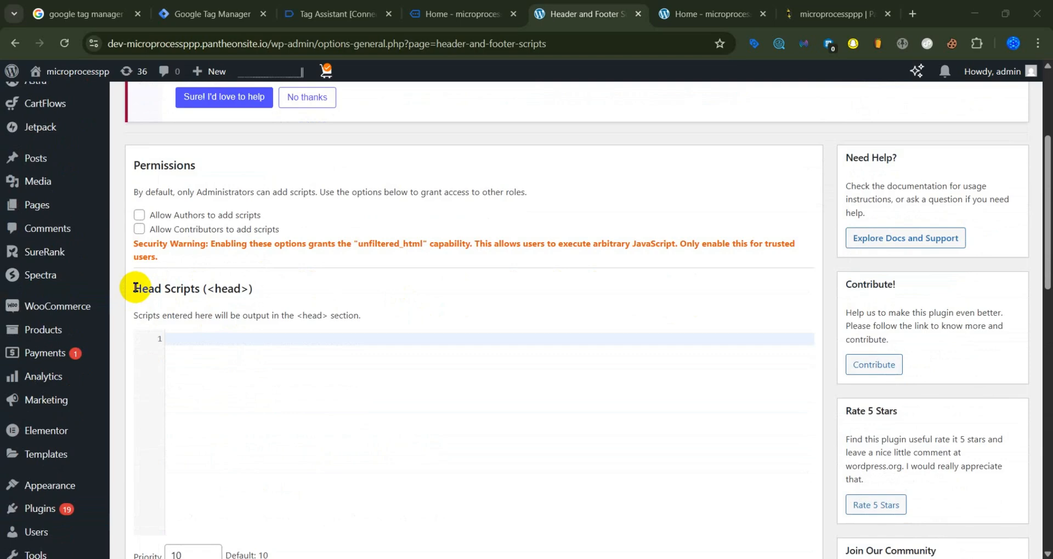
pyautogui.moveTo(135, 287); pyautogui.dragTo(258, 289)
pyautogui.click(245, 354)
pyautogui.scroll(-1, 238, 356)
pyautogui.scroll(-8, 238, 357)
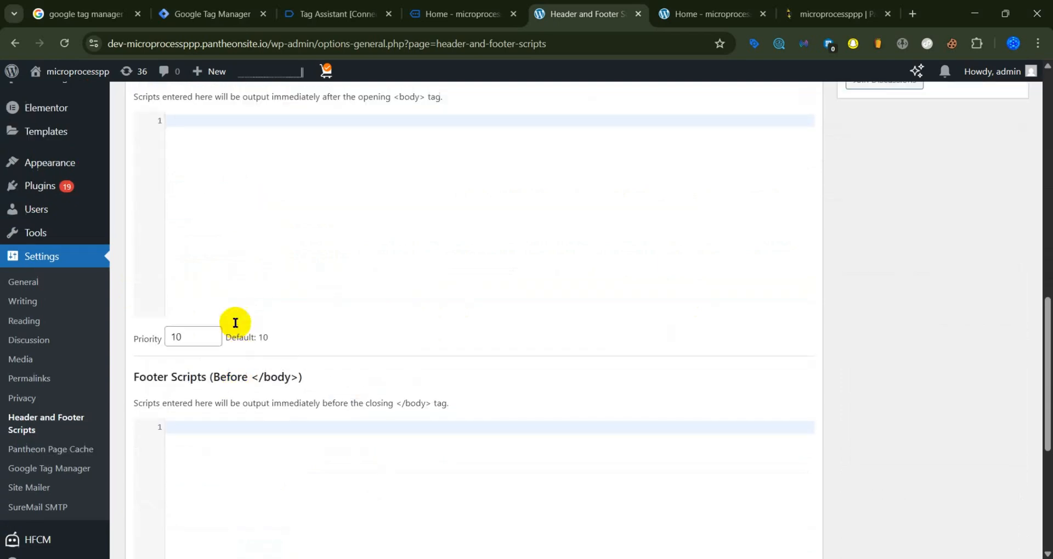
pyautogui.scroll(3, 235, 322)
pyautogui.moveTo(135, 252); pyautogui.dragTo(203, 253)
pyautogui.scroll(-4, 237, 332)
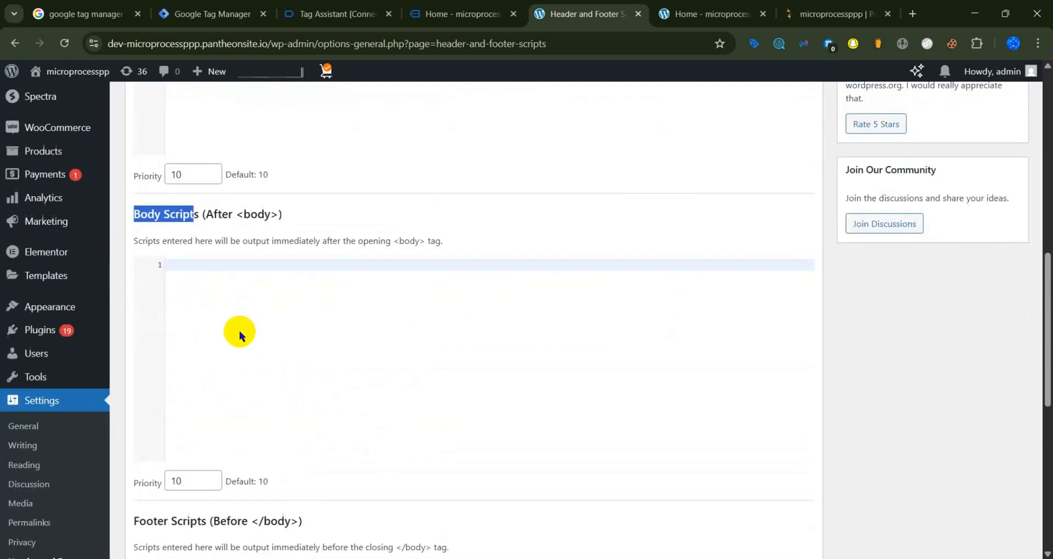
pyautogui.moveTo(134, 352); pyautogui.dragTo(296, 357)
pyautogui.click(296, 357)
pyautogui.scroll(7, 316, 284)
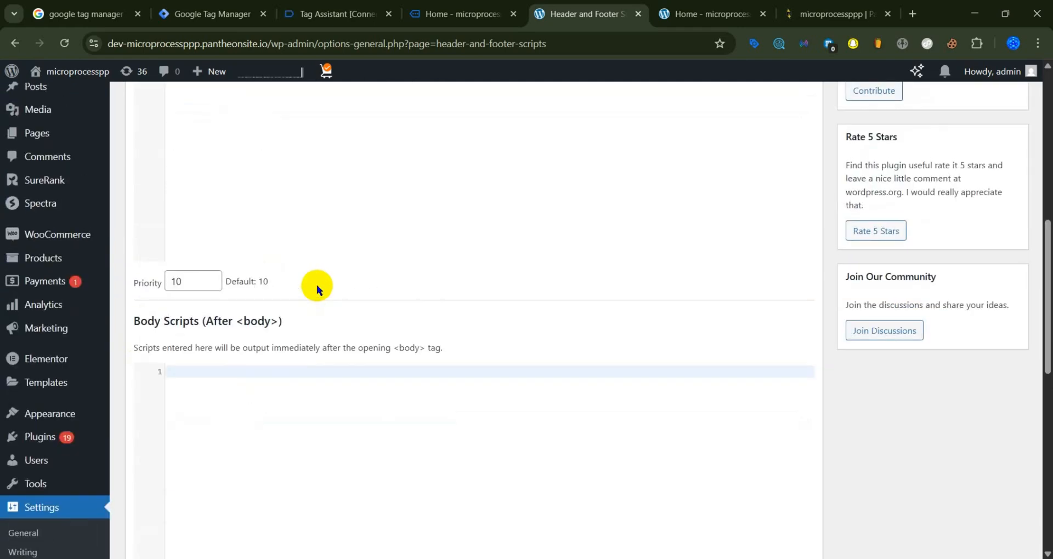
# Step: Copy the <head> snippet of container GTM-5J8VZHJL from Google Tag Manager and paste it into the plugin's Head Scripts in WordPress
pyautogui.click(218, 206)
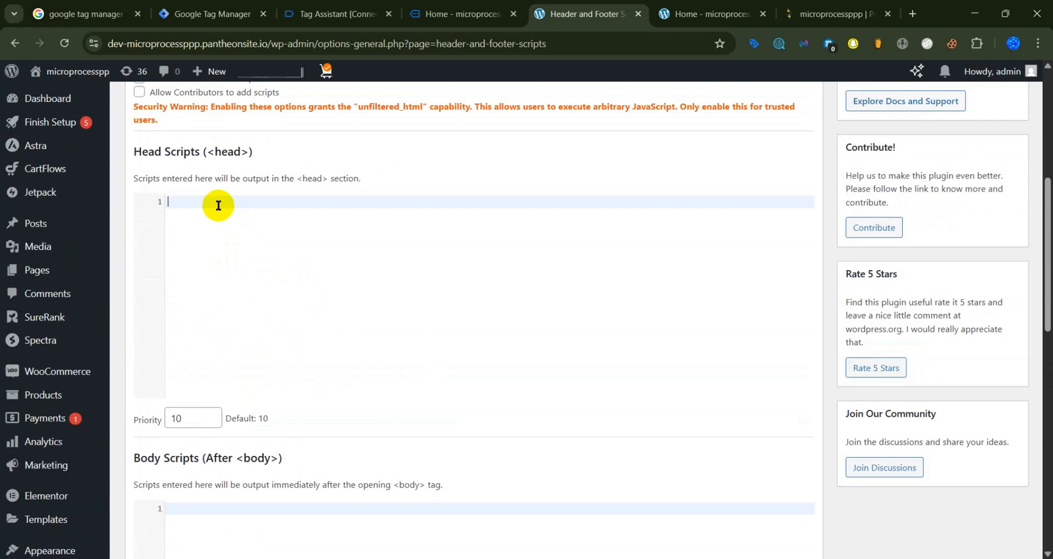
pyautogui.click(735, 558)
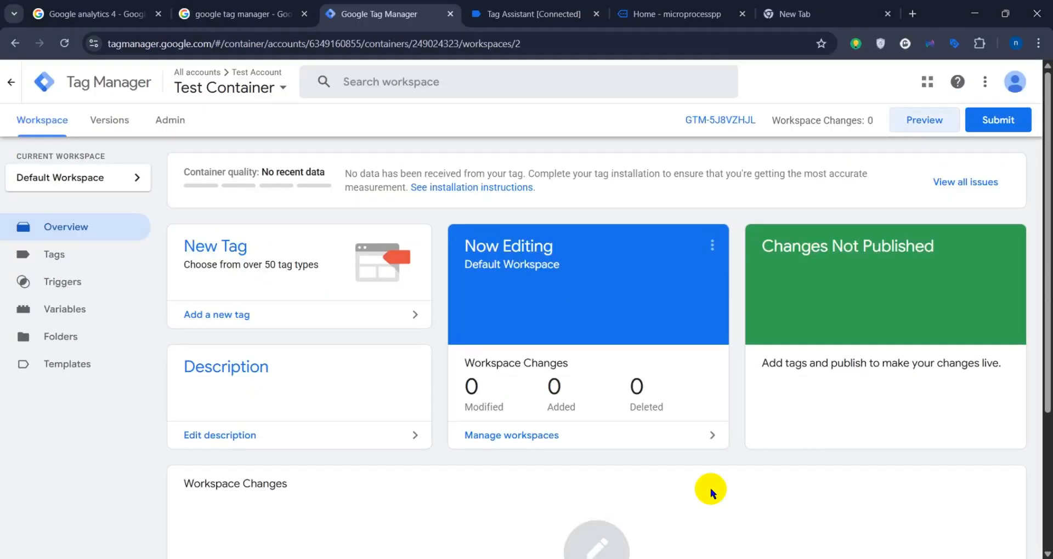
pyautogui.click(749, 121)
pyautogui.click(743, 245)
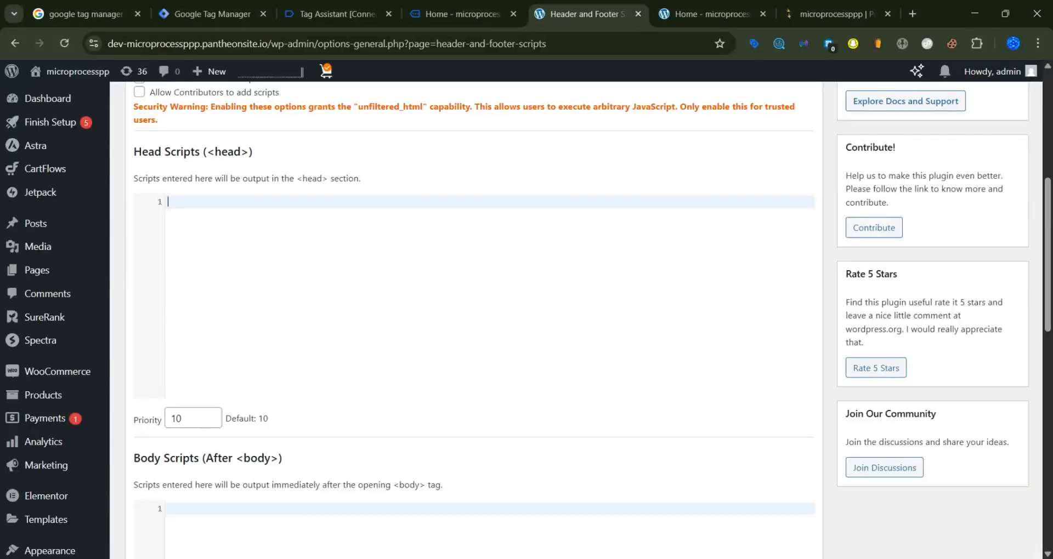
pyautogui.hotkey('ctrl', 'v')
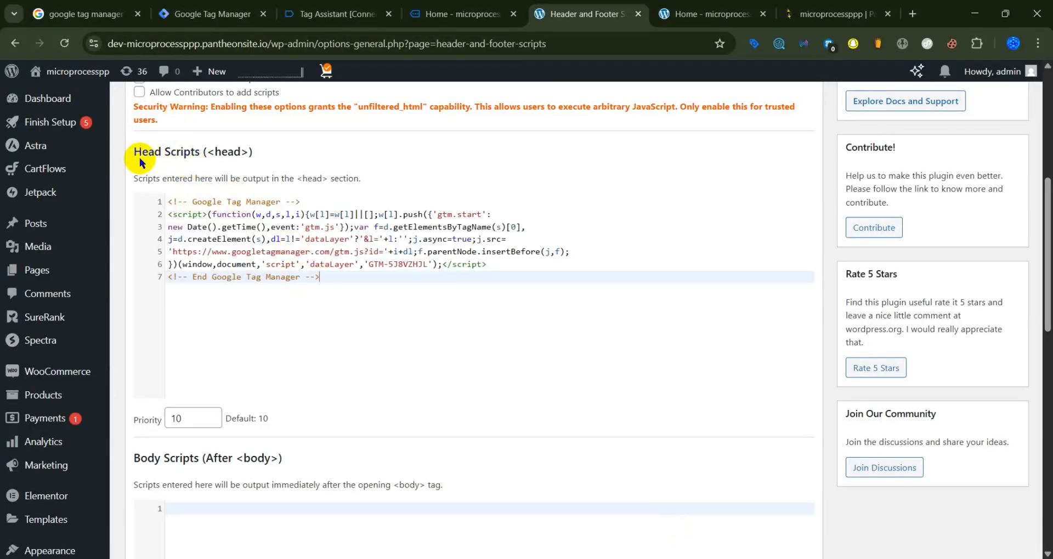
# Step: Copy the noscript <body> snippet from Google Tag Manager and paste it into the plugin's Body Scripts in WordPress
pyautogui.scroll(-3, 171, 405)
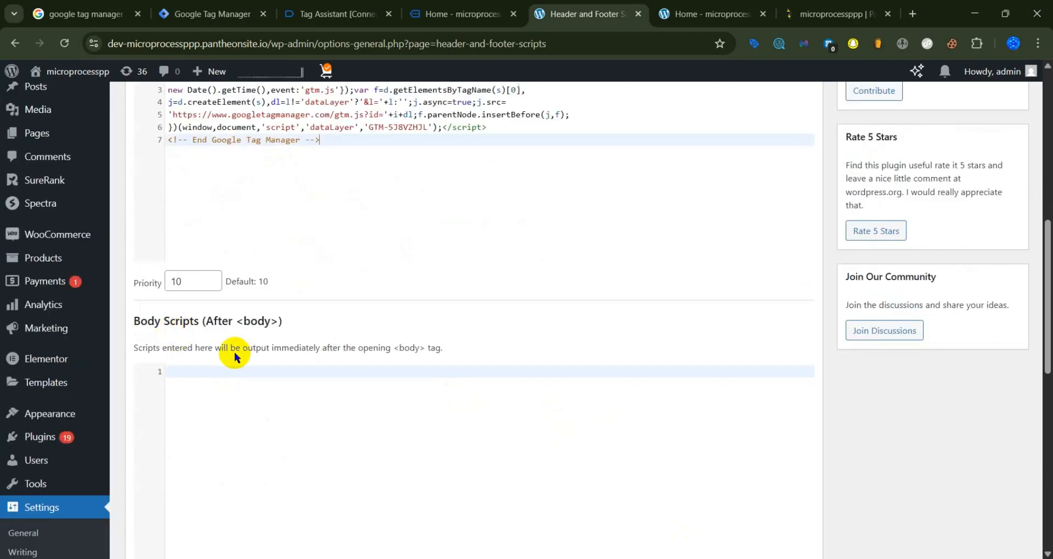
pyautogui.scroll(-1, 234, 352)
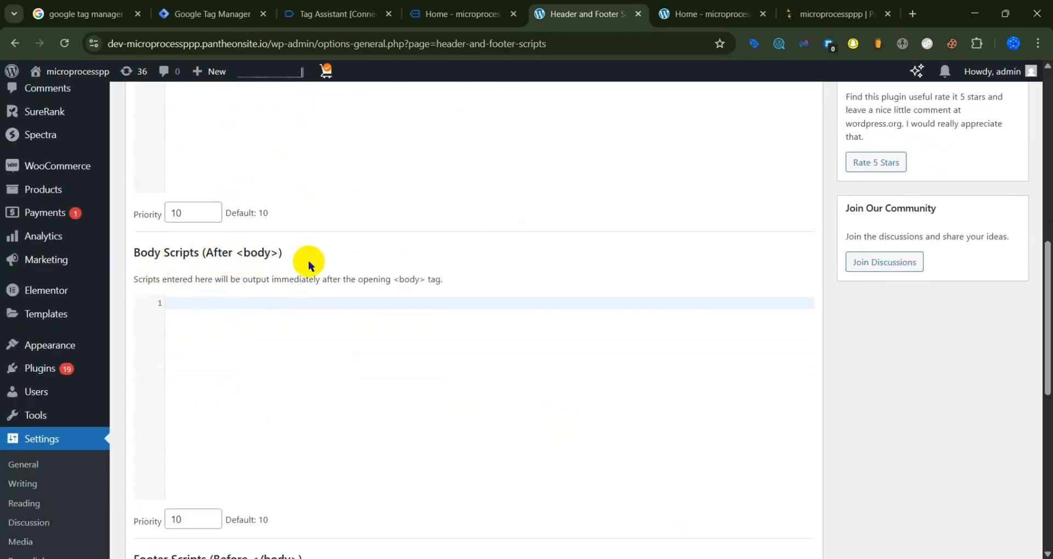
pyautogui.hotkey('alt', 'Tab')
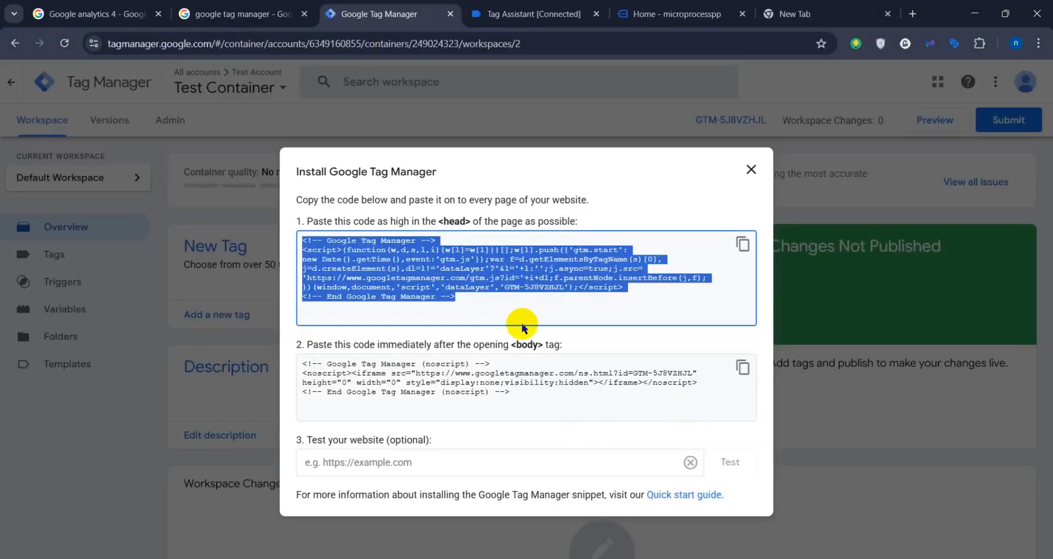
pyautogui.click(744, 368)
pyautogui.hotkey('alt', 'Tab')
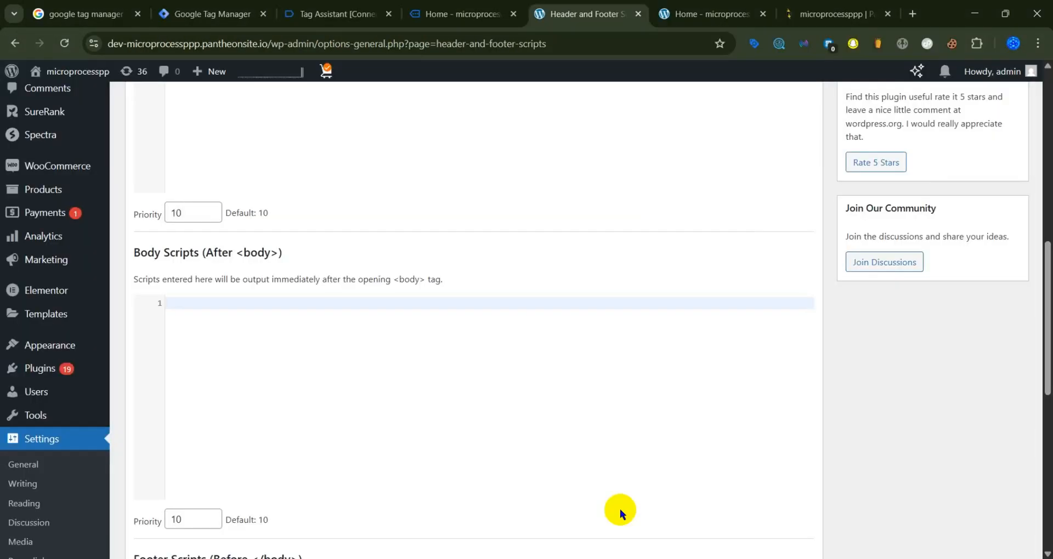
pyautogui.click(193, 305)
pyautogui.hotkey('ctrl', 'v')
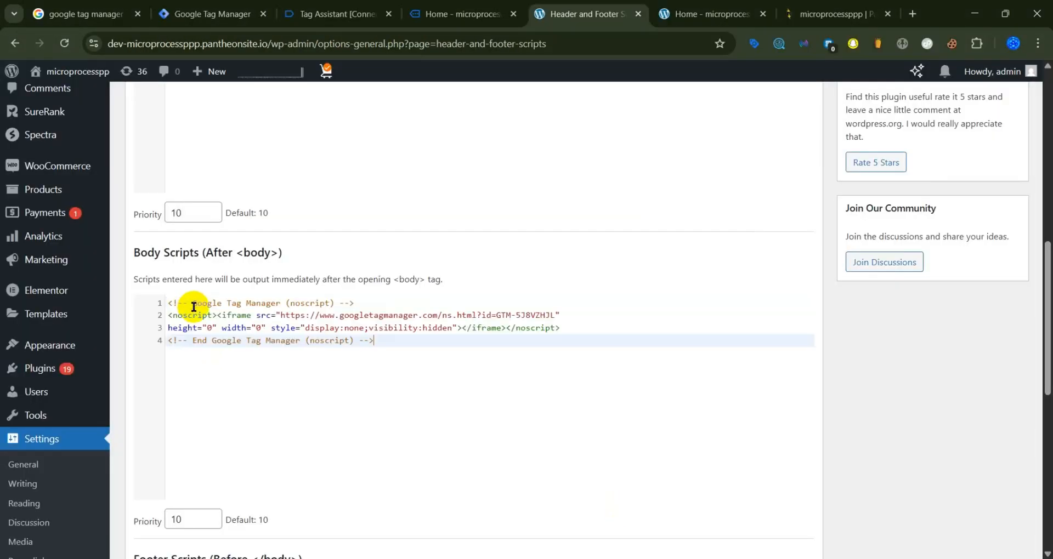
# Step: Save the Header and Footer Scripts settings and check the saved Google Tag Manager code
pyautogui.scroll(-9, 189, 309)
pyautogui.click(166, 454)
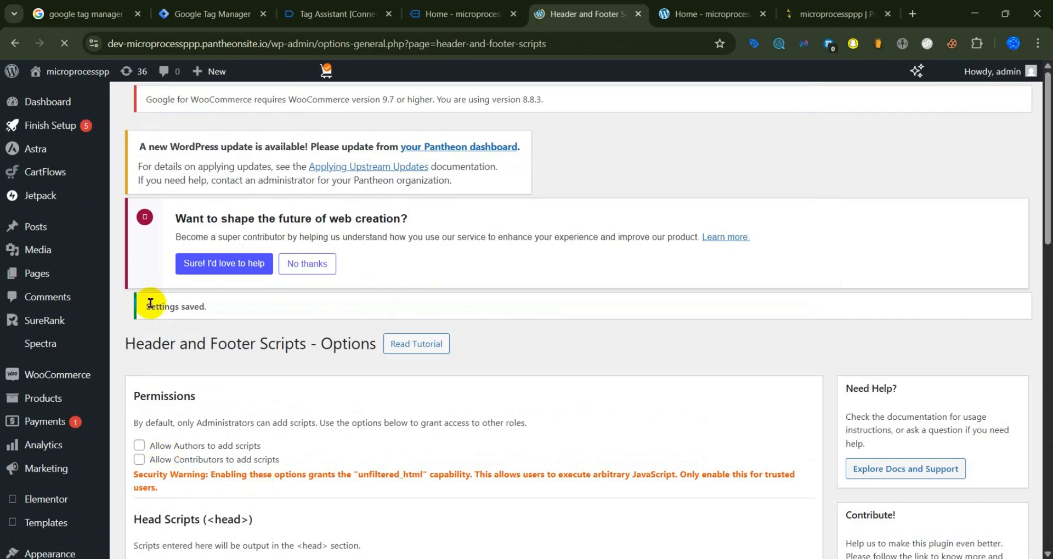
pyautogui.scroll(-12, 322, 314)
pyautogui.scroll(8, 356, 329)
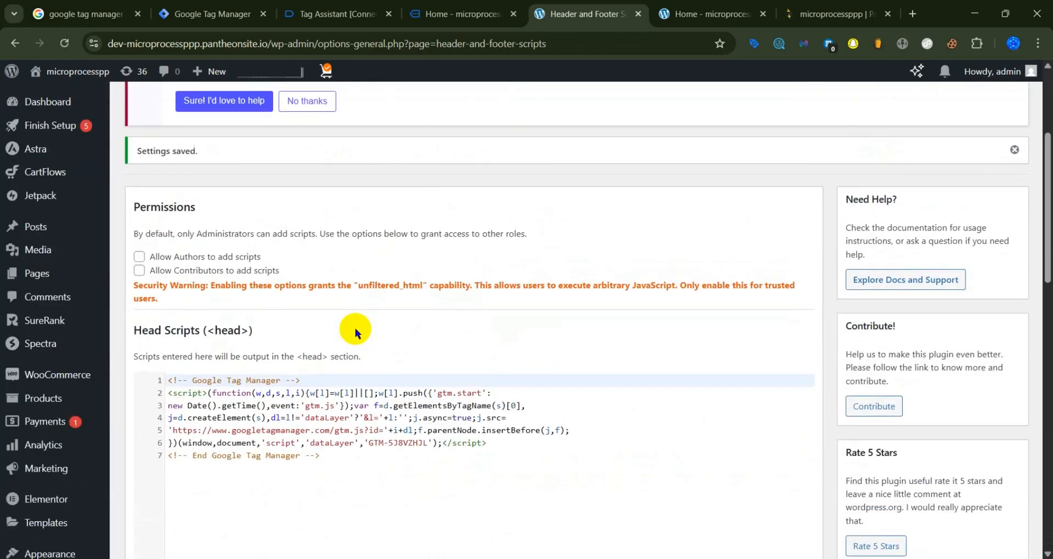
# Step: Close the installation snippets in Google Tag Manager and check the container's preview connection to the WordPress site in Tag Assistant
pyautogui.scroll(4, 354, 328)
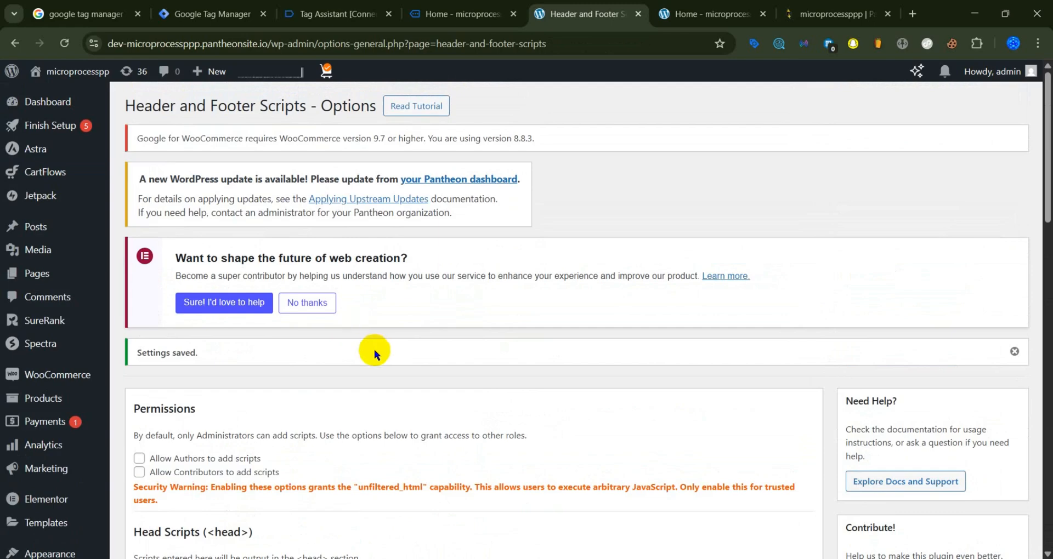
pyautogui.scroll(-6, 374, 350)
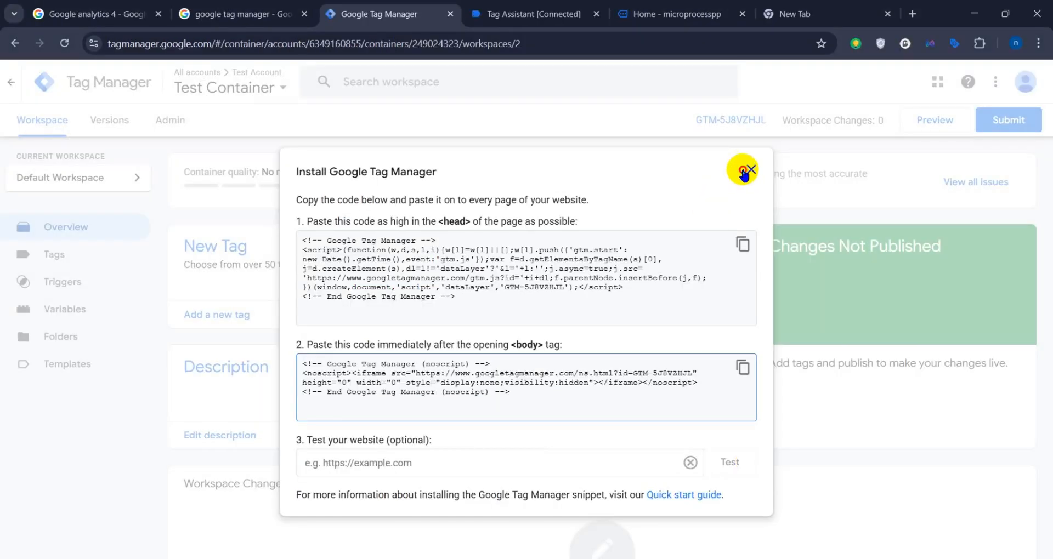
pyautogui.click(750, 169)
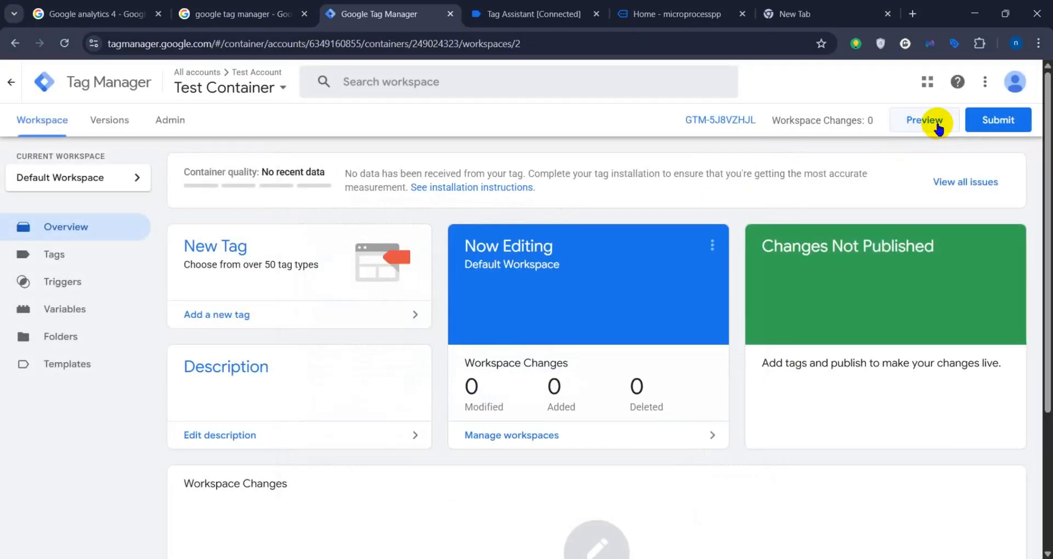
pyautogui.click(938, 126)
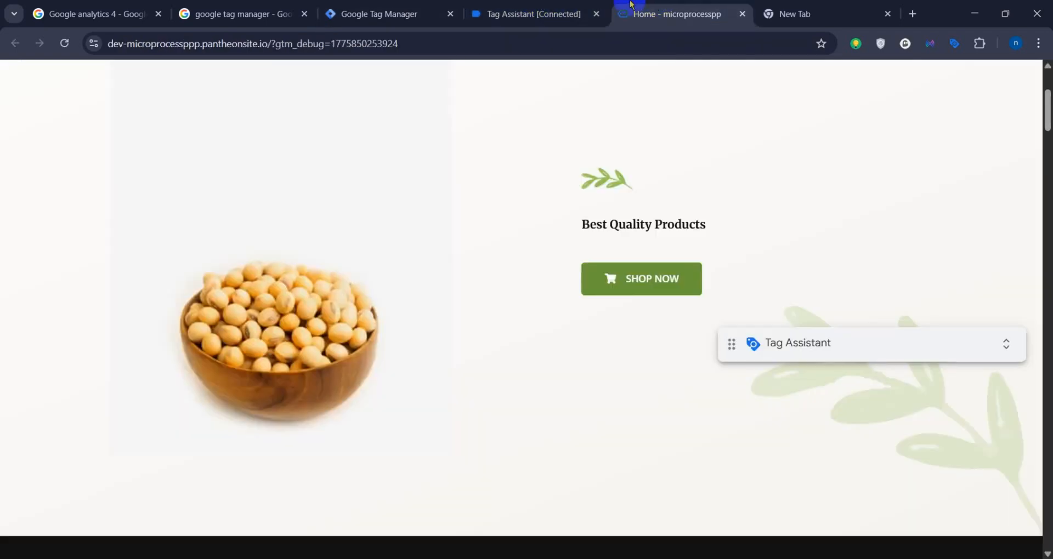
pyautogui.click(474, 6)
pyautogui.click(414, 6)
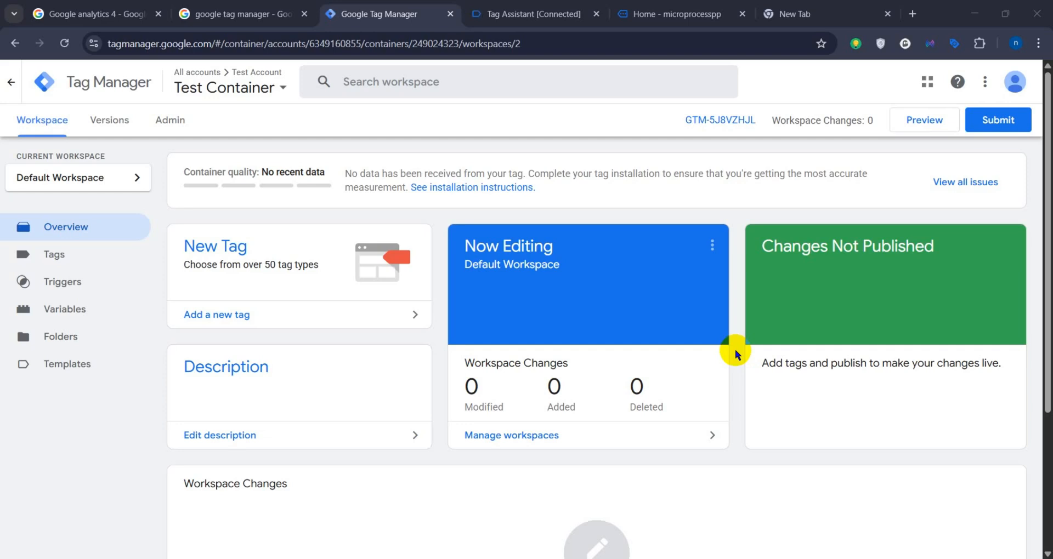
# Step: Switch to the Shopify admin and open the code of the current Horizon theme at layout/theme.liquid
pyautogui.click(707, 558)
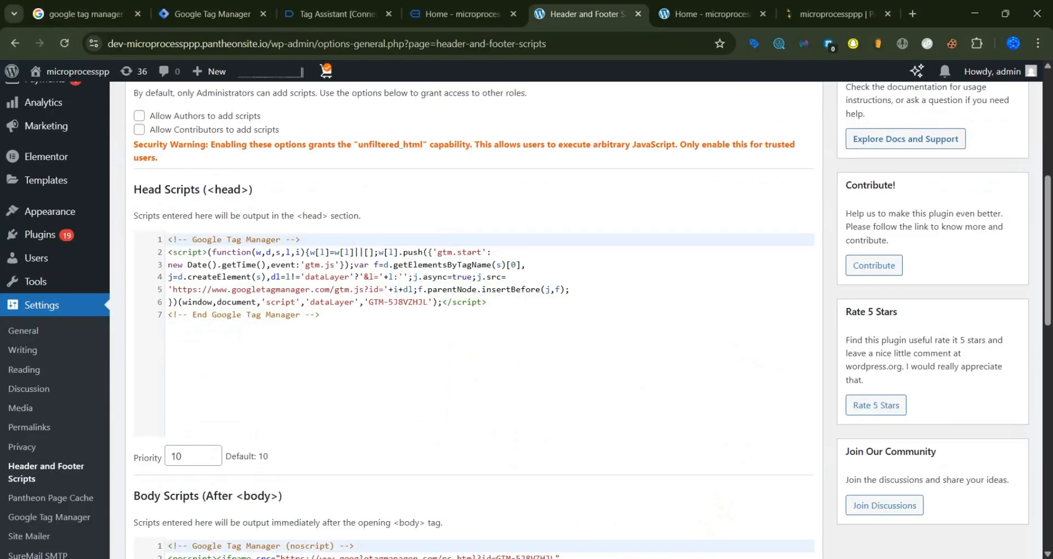
pyautogui.click(715, 558)
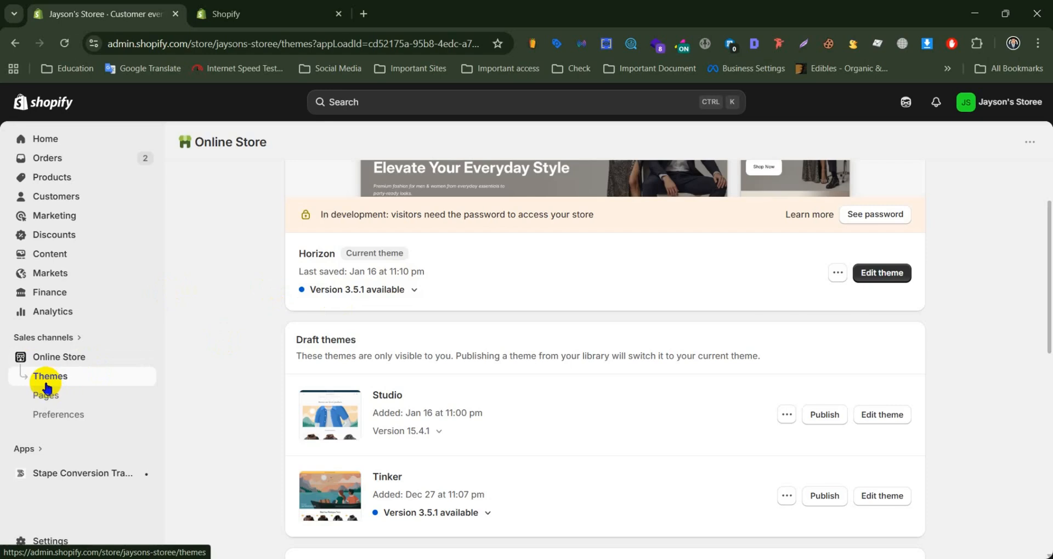
pyautogui.click(837, 277)
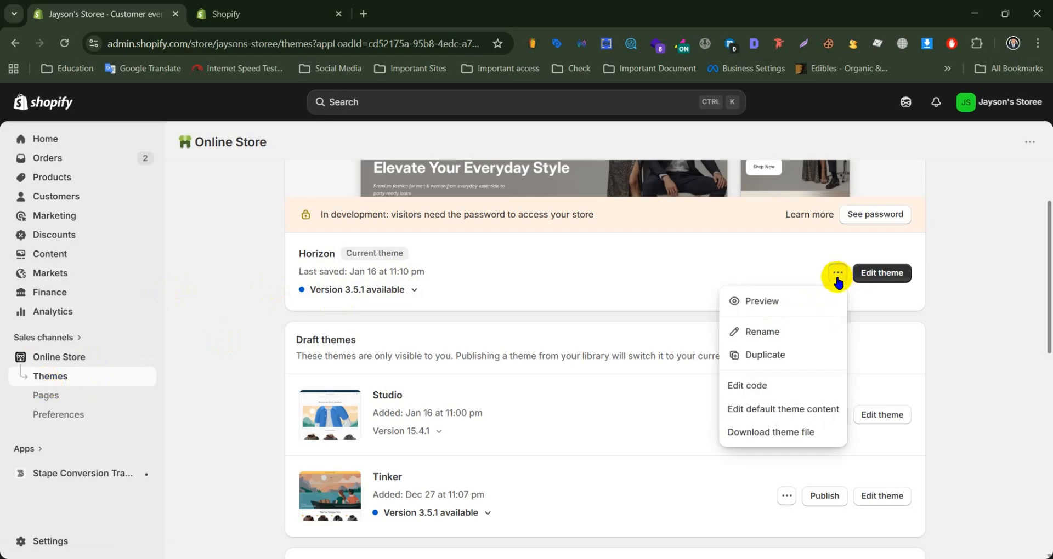
pyautogui.click(774, 387)
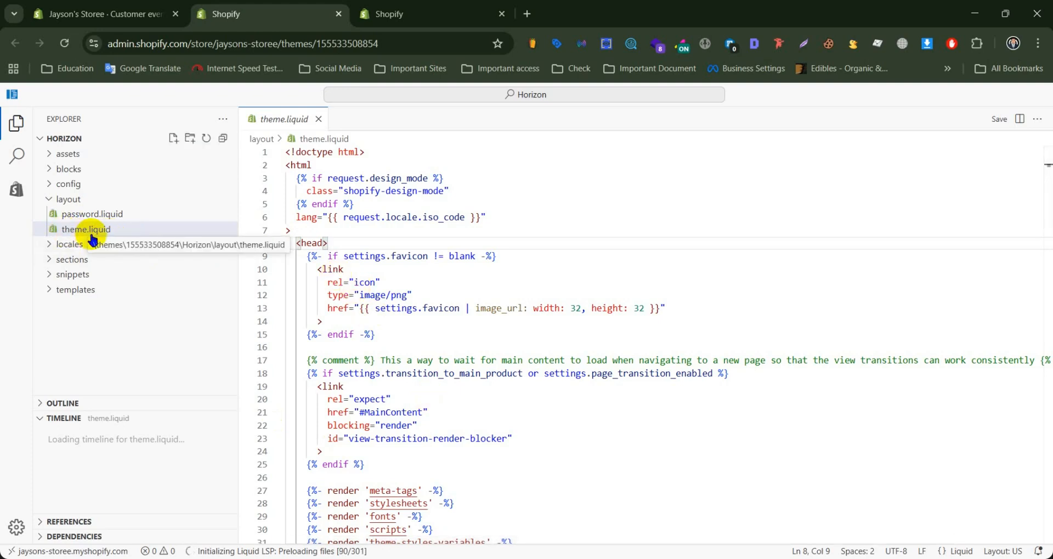
# Step: Insert three blank lines directly below the opening <head> tag in theme.liquid and place the cursor among them
pyautogui.press('Return')
pyautogui.press('Return')
pyautogui.press('Return')
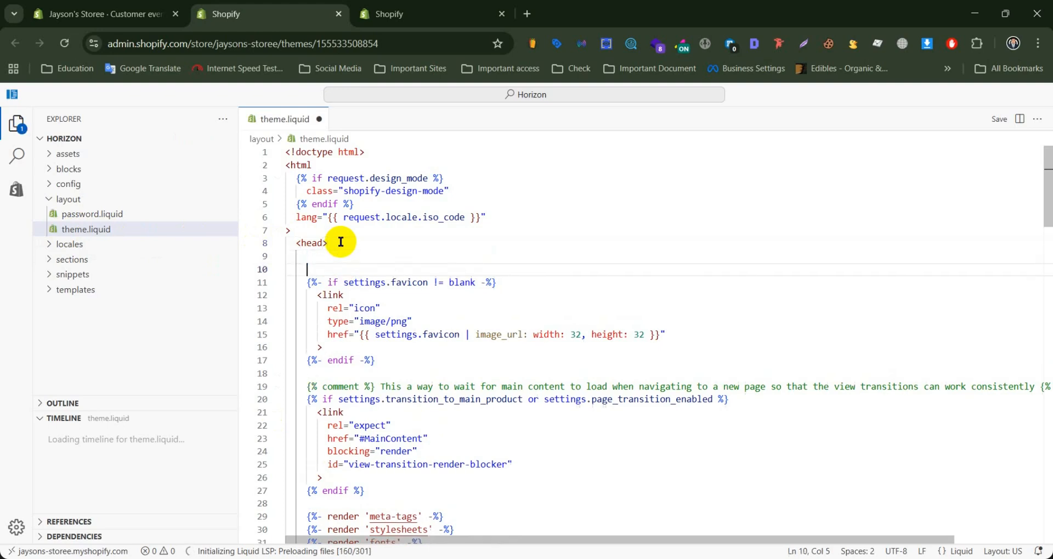
pyautogui.moveTo(336, 244); pyautogui.dragTo(316, 243)
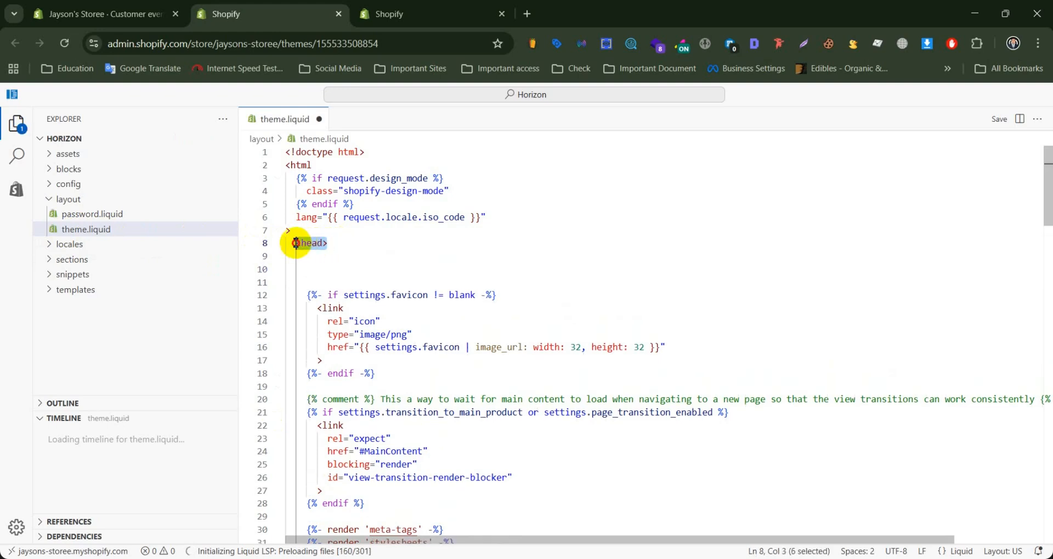
pyautogui.click(314, 264)
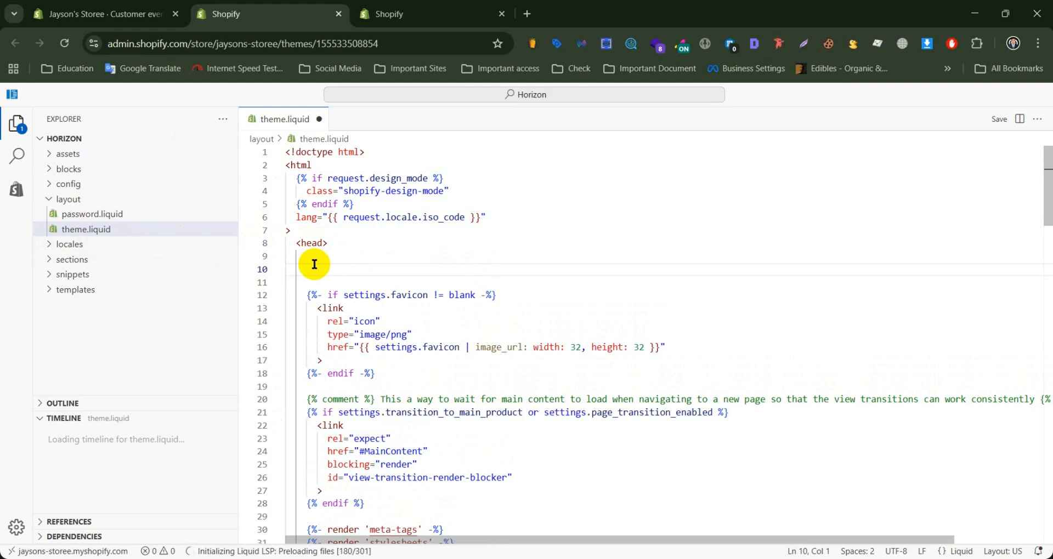
pyautogui.hotkey('ctrl', 'v')
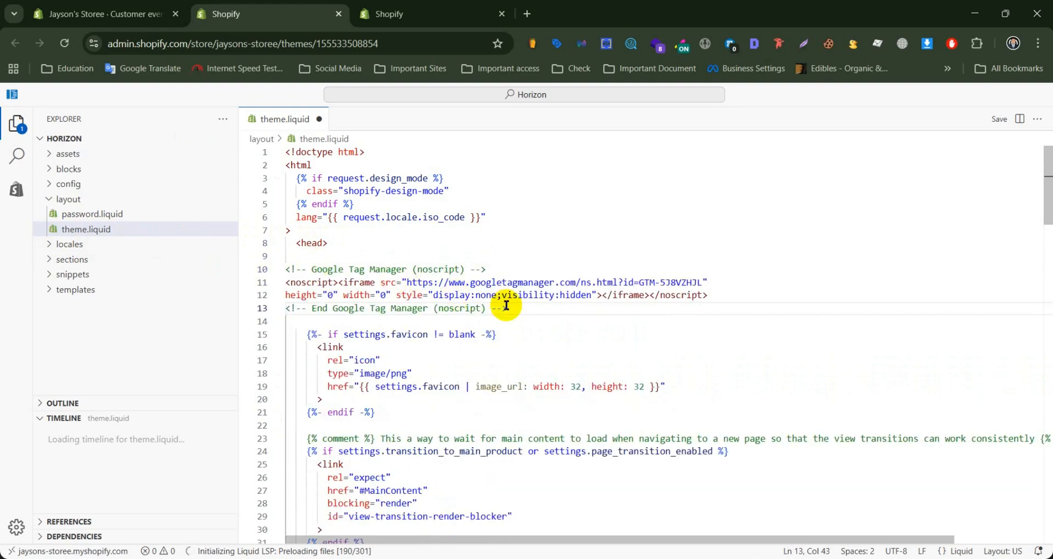
pyautogui.moveTo(510, 308); pyautogui.dragTo(286, 269)
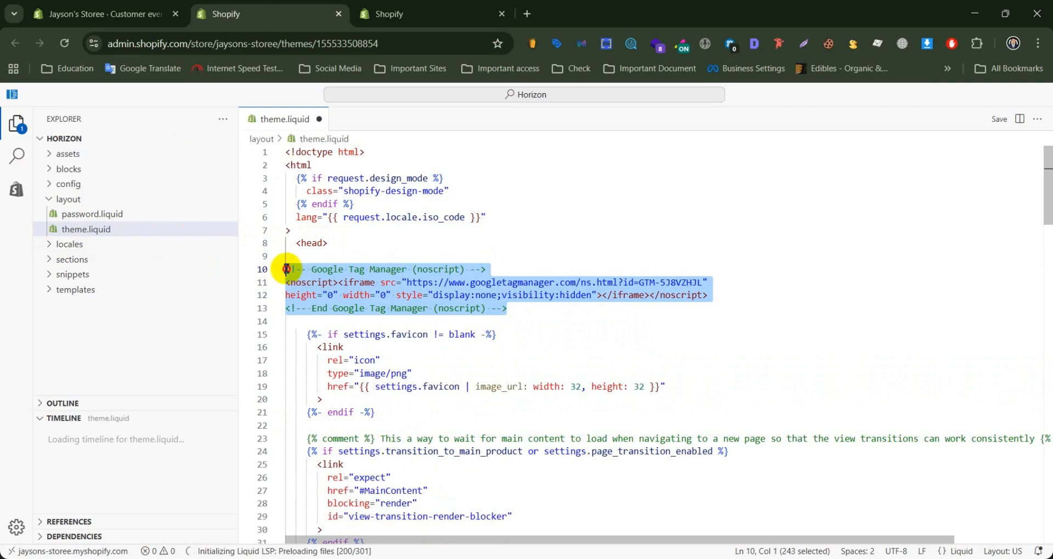
pyautogui.press('BackSpace')
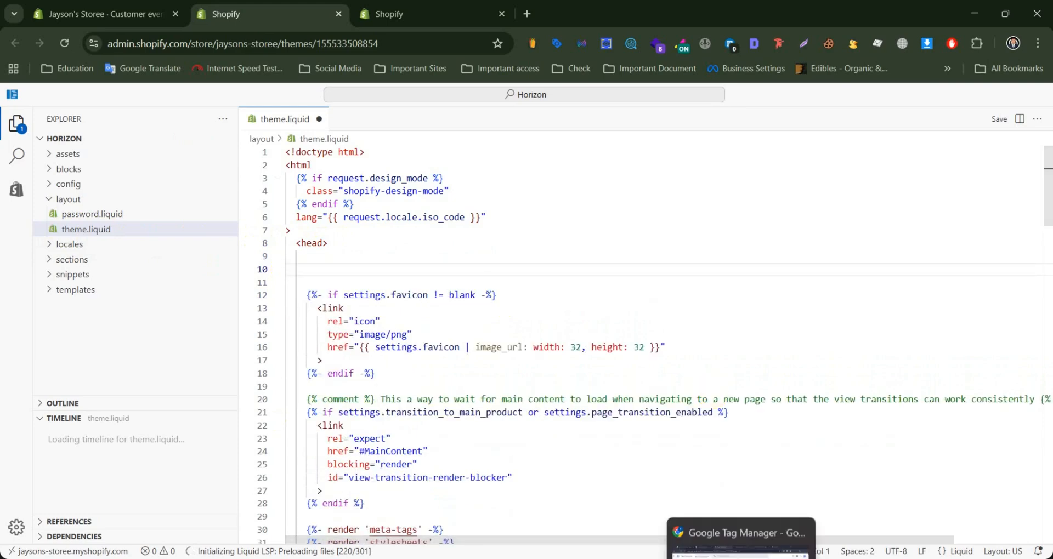
# Step: Copy the <head> snippet of container GTM-5J8VZHJL from Google Tag Manager and paste it below the opening <head> tag in Shopify's theme.liquid
pyautogui.click(707, 540)
pyautogui.click(697, 124)
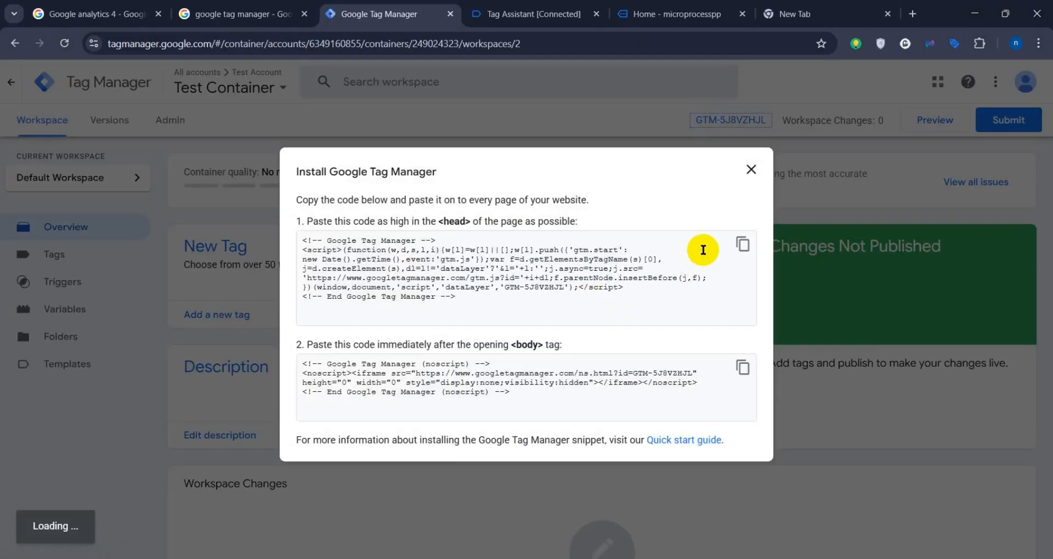
pyautogui.click(741, 244)
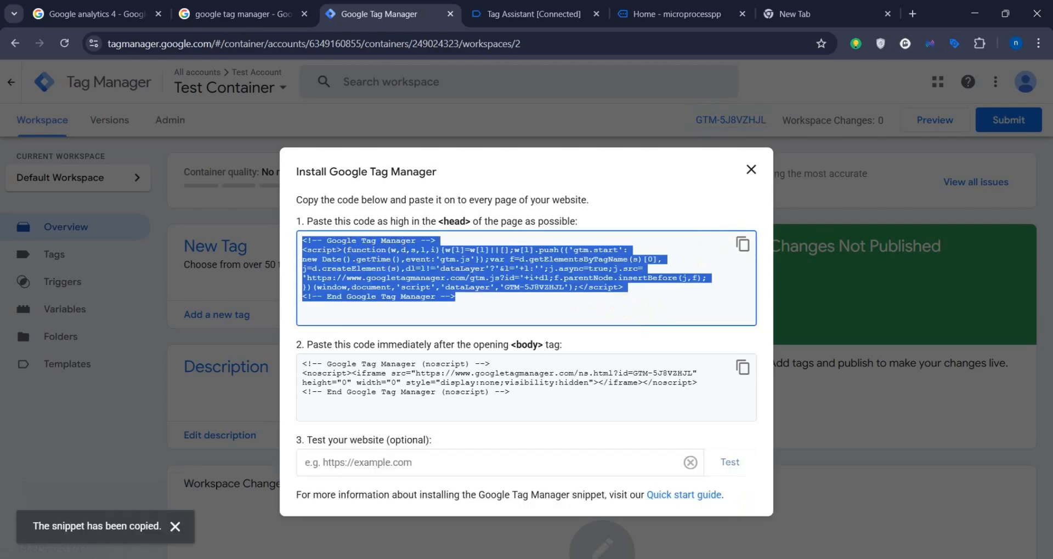
pyautogui.click(753, 558)
pyautogui.hotkey('ctrl', 'v')
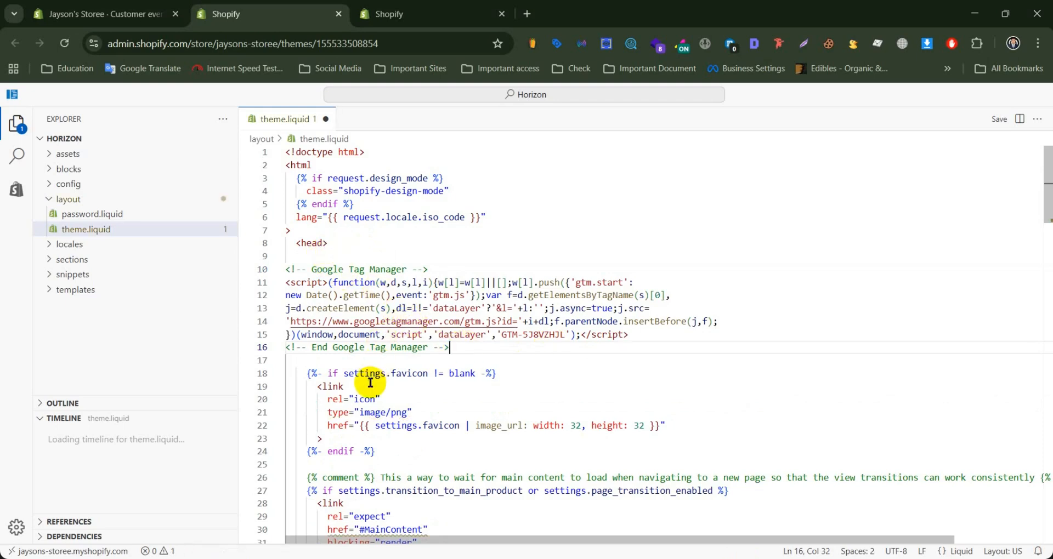
# Step: Check the pasted Google Tag Manager code in theme.liquid and save the file
pyautogui.scroll(-4, 370, 383)
pyautogui.scroll(4, 369, 382)
pyautogui.click(996, 119)
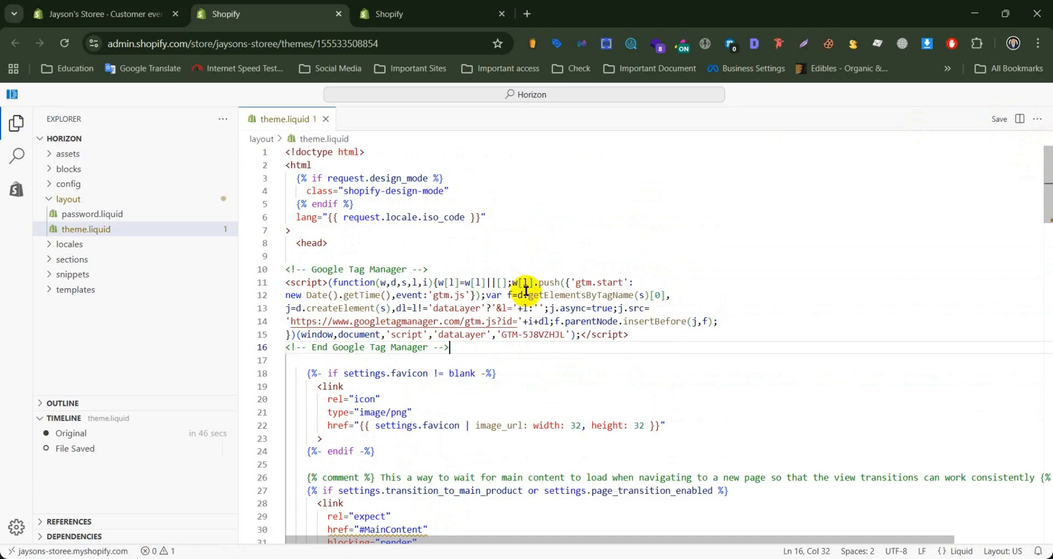
# Step: Locate the opening <body> tag in theme.liquid where the noscript snippet belongs
pyautogui.scroll(-10, 525, 291)
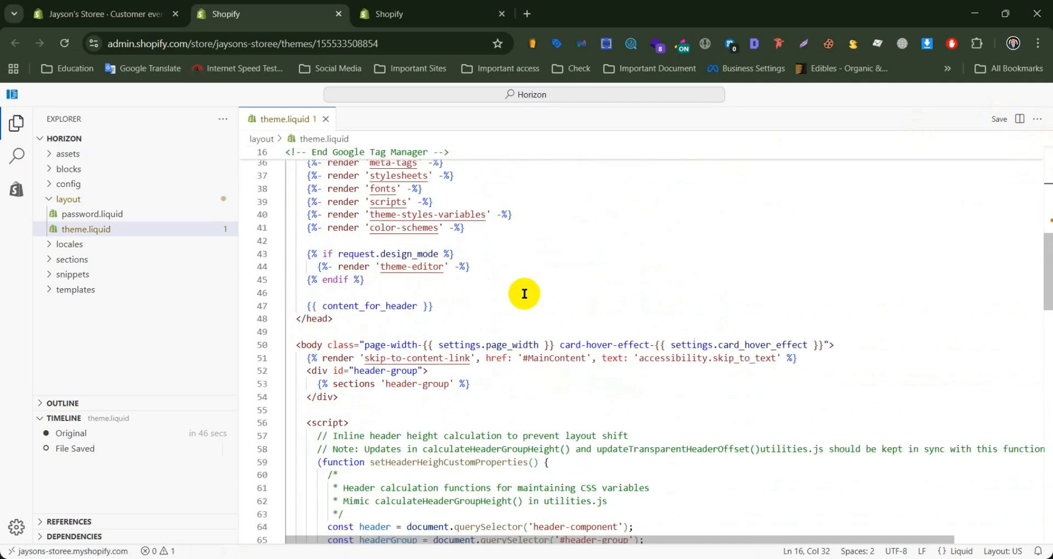
pyautogui.scroll(-1, 524, 294)
pyautogui.moveTo(337, 310)
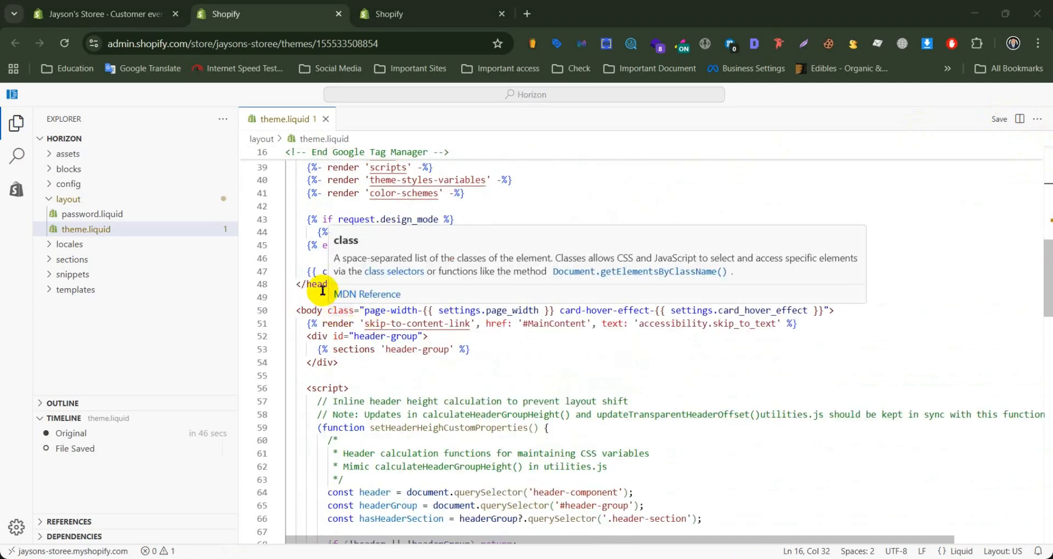
pyautogui.moveTo(323, 310); pyautogui.dragTo(297, 310)
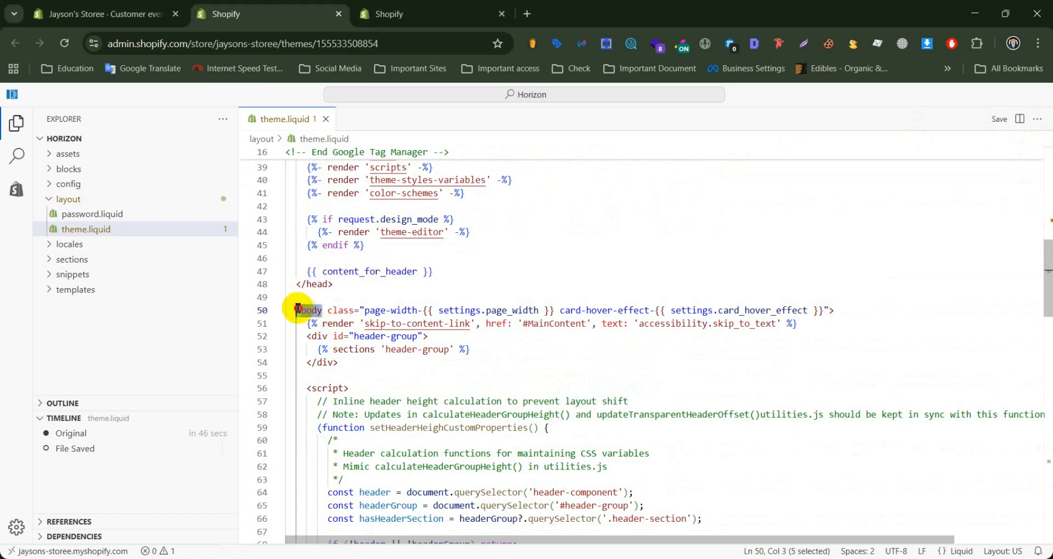
pyautogui.click(347, 370)
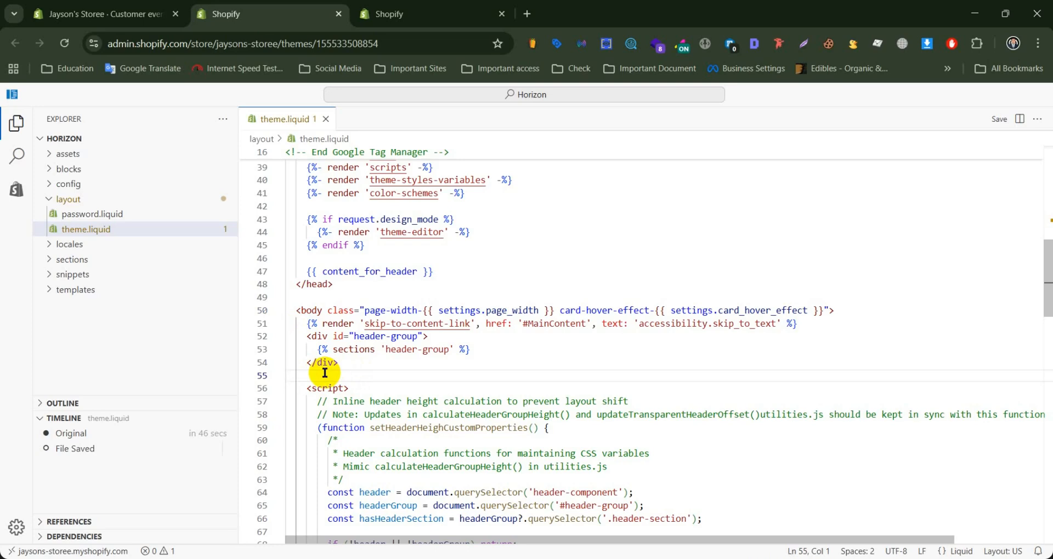
# Step: Open the Google Analytics developer site from the "Google analytics 4" search results
pyautogui.hotkey('alt', 'Tab')
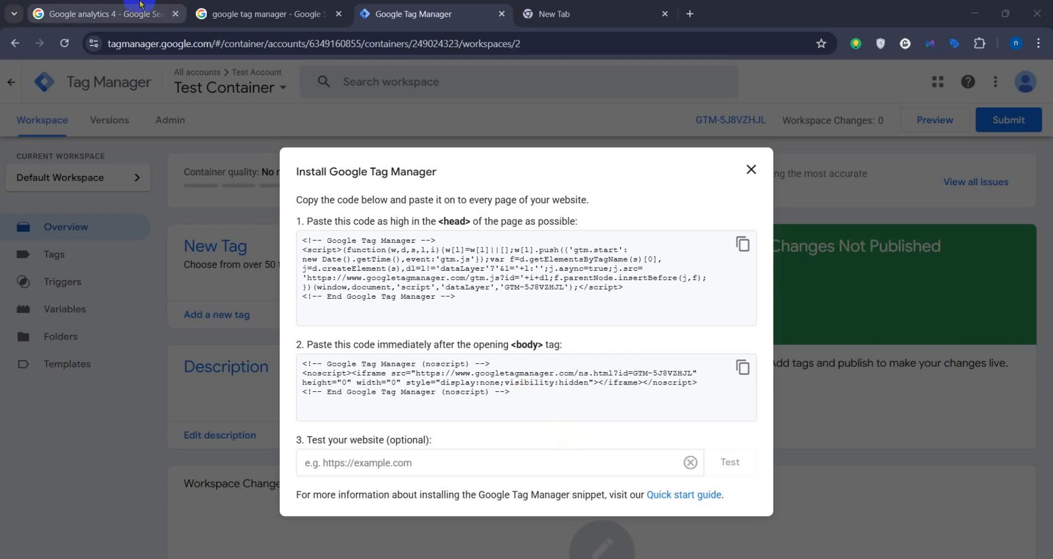
pyautogui.click(104, 15)
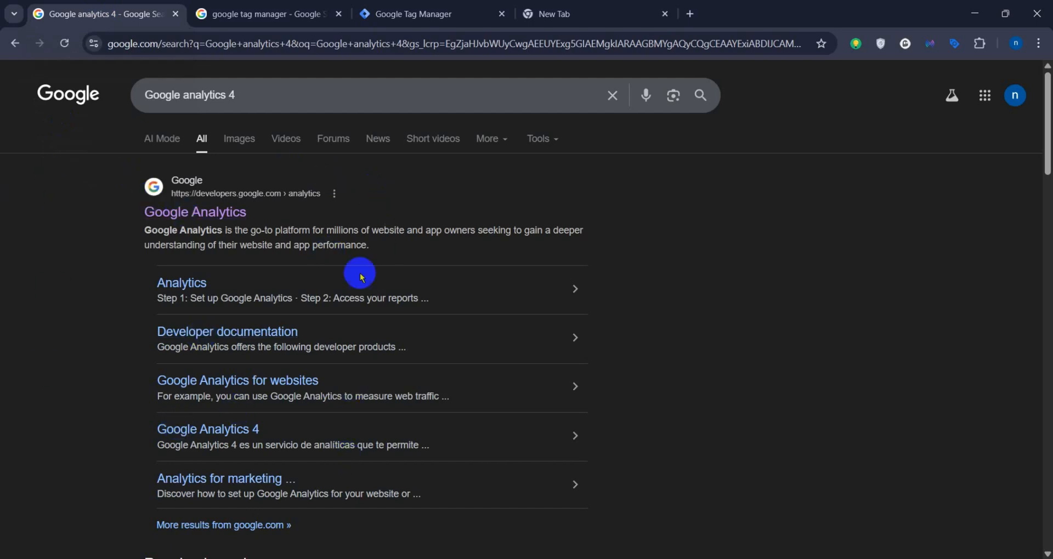
pyautogui.keyDown('ctrl'); pyautogui.click(185, 219); pyautogui.keyUp('ctrl')
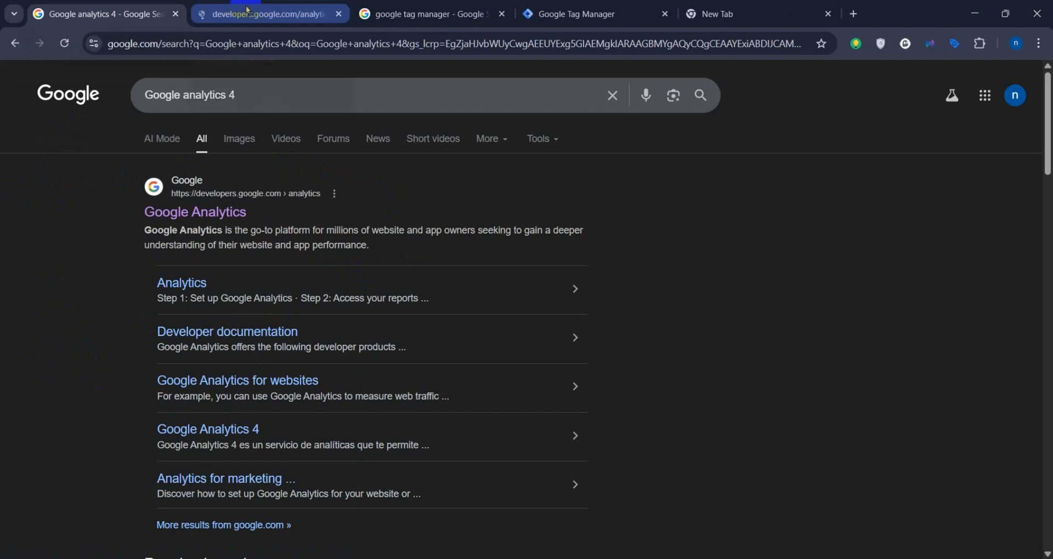
pyautogui.click(298, 12)
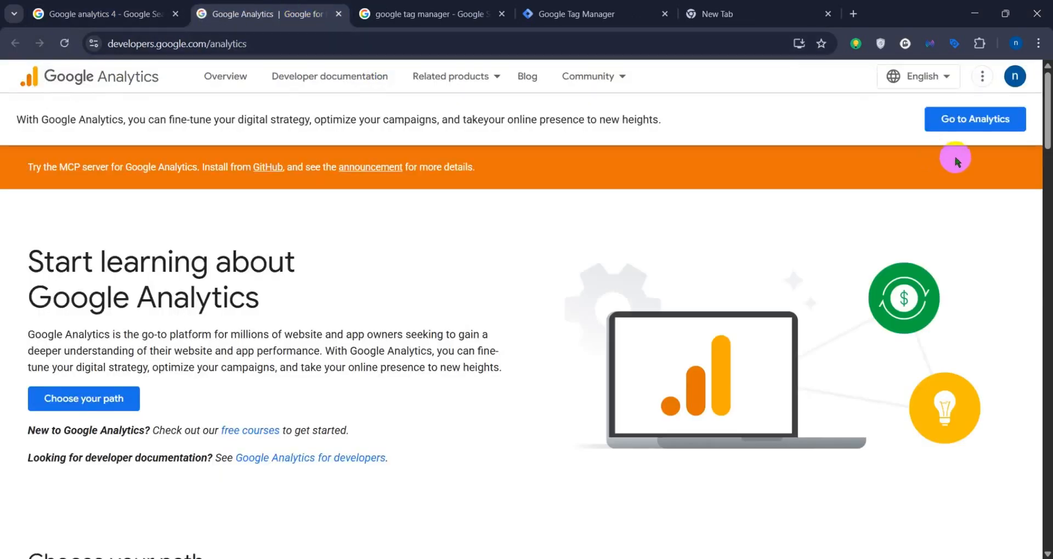
# Step: Go from the developer site to Google Analytics and start measuring to open the account creation form
pyautogui.scroll(-5, 272, 310)
pyautogui.scroll(5, 272, 310)
pyautogui.scroll(-7, 274, 309)
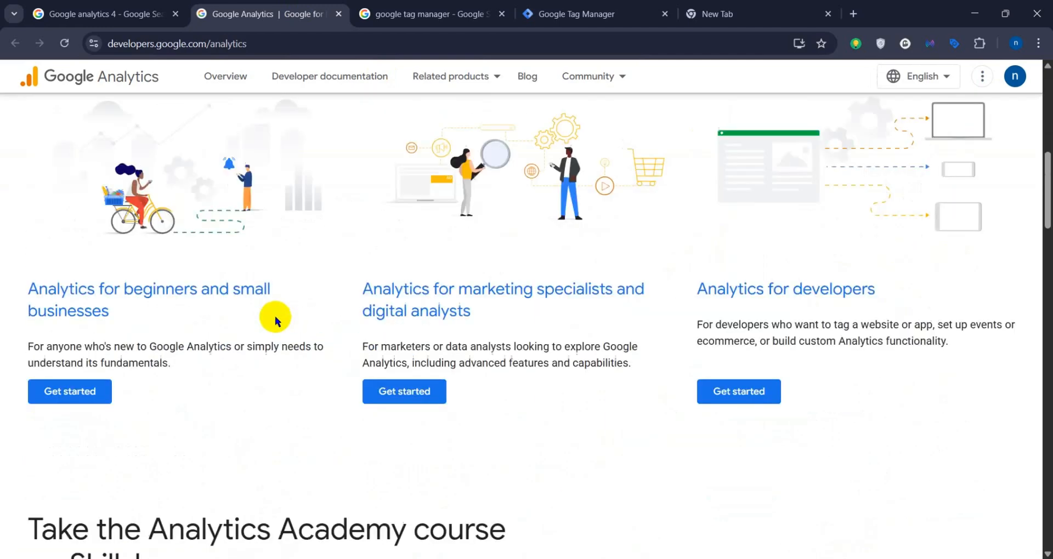
pyautogui.scroll(7, 275, 315)
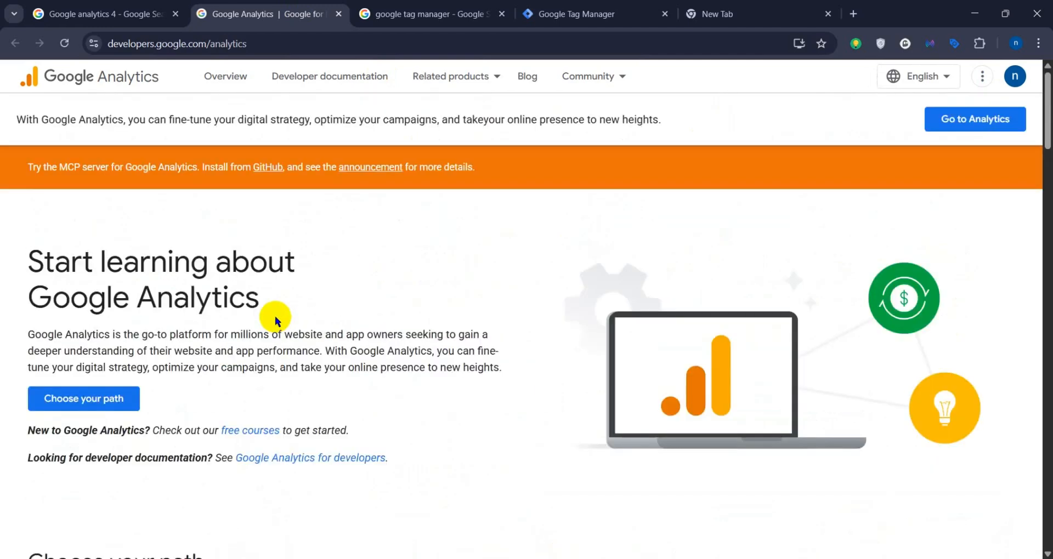
pyautogui.click(981, 128)
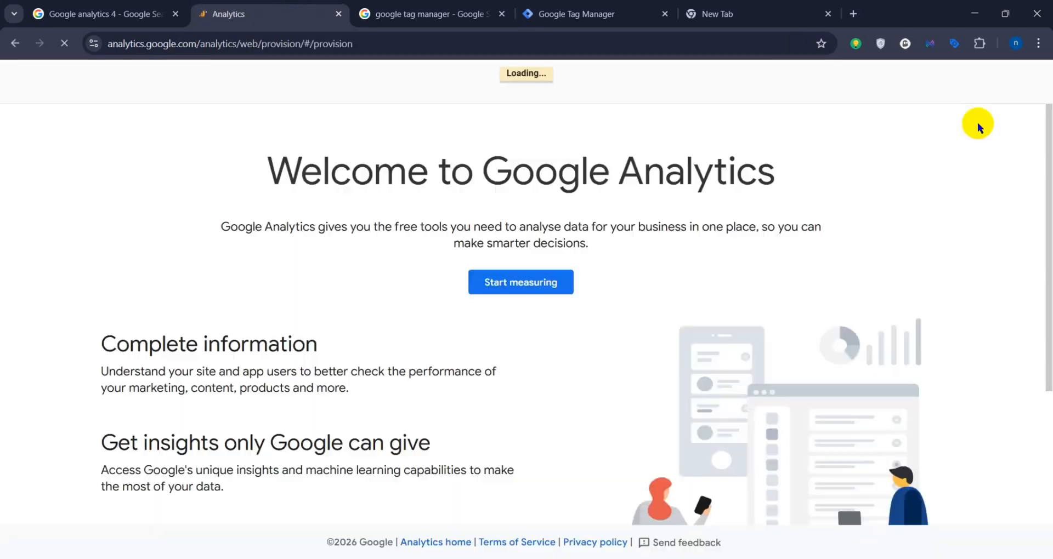
pyautogui.scroll(-4, 551, 311)
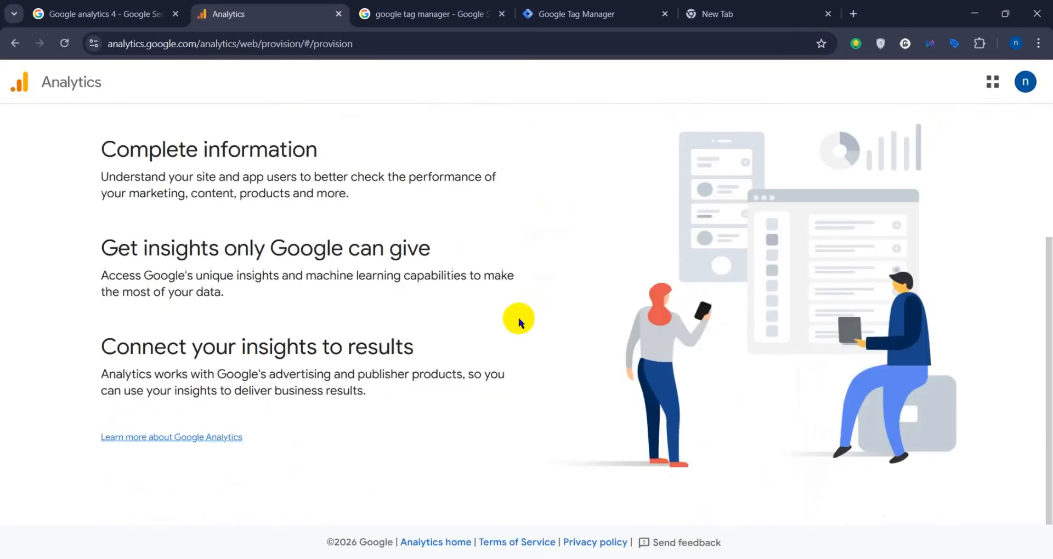
pyautogui.scroll(4, 517, 317)
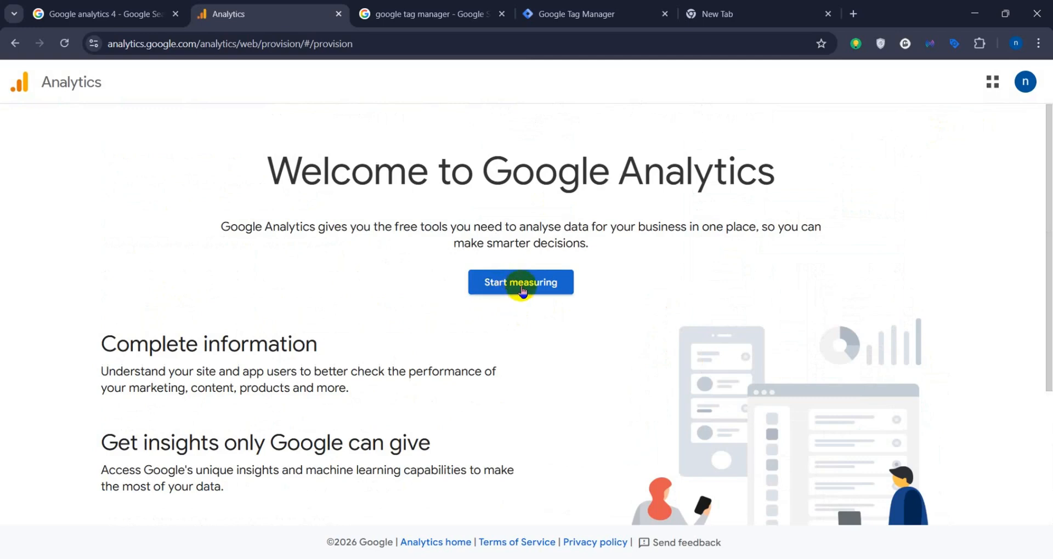
pyautogui.click(522, 287)
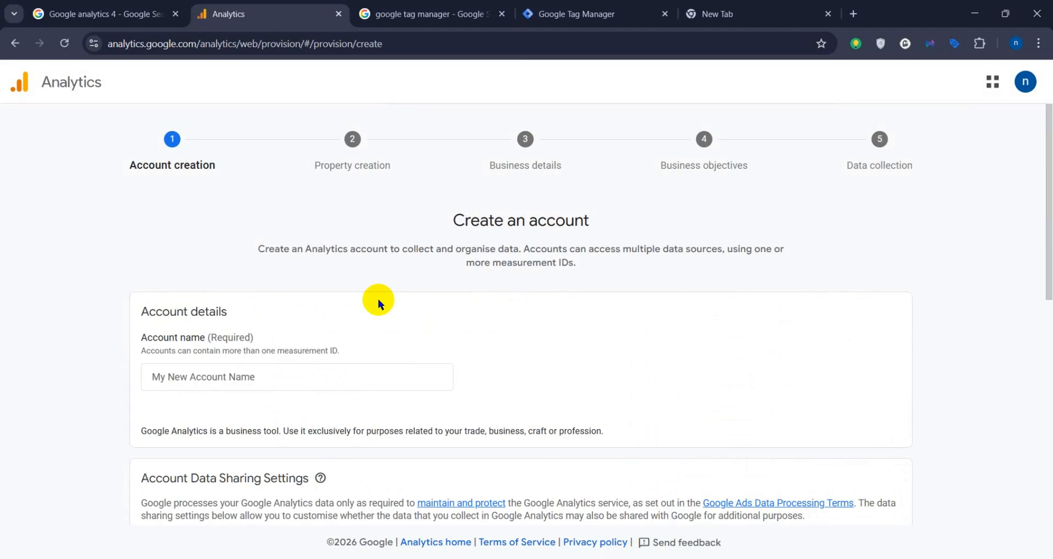
# Step: Enter Test as the account name in the account details
pyautogui.scroll(-4, 269, 359)
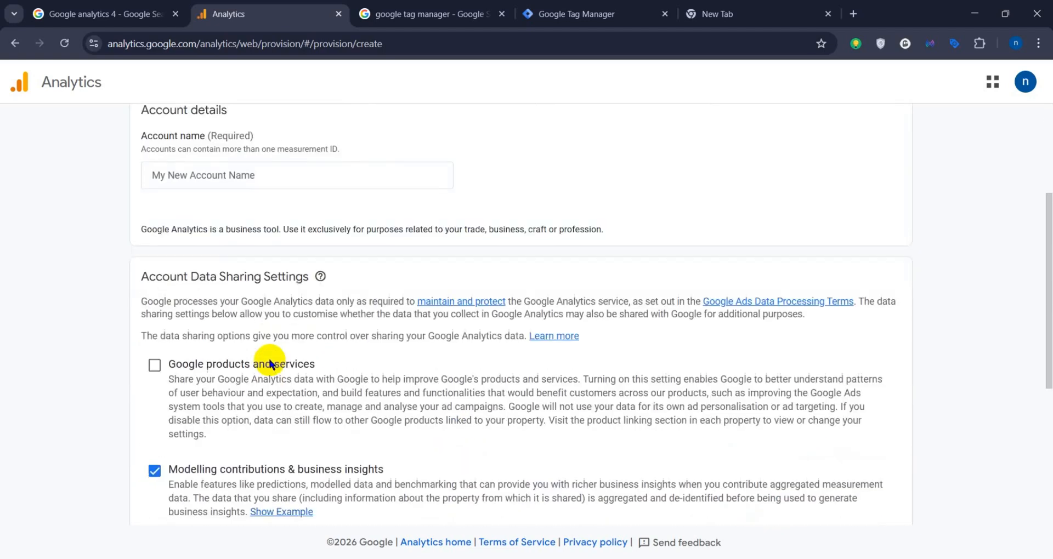
pyautogui.scroll(2, 268, 359)
pyautogui.click(231, 307)
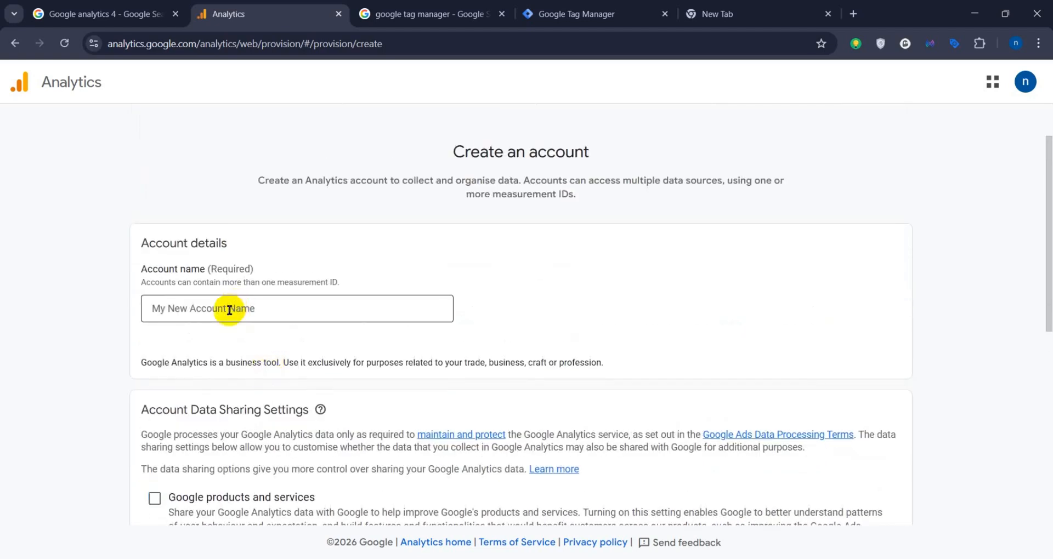
pyautogui.click(230, 309)
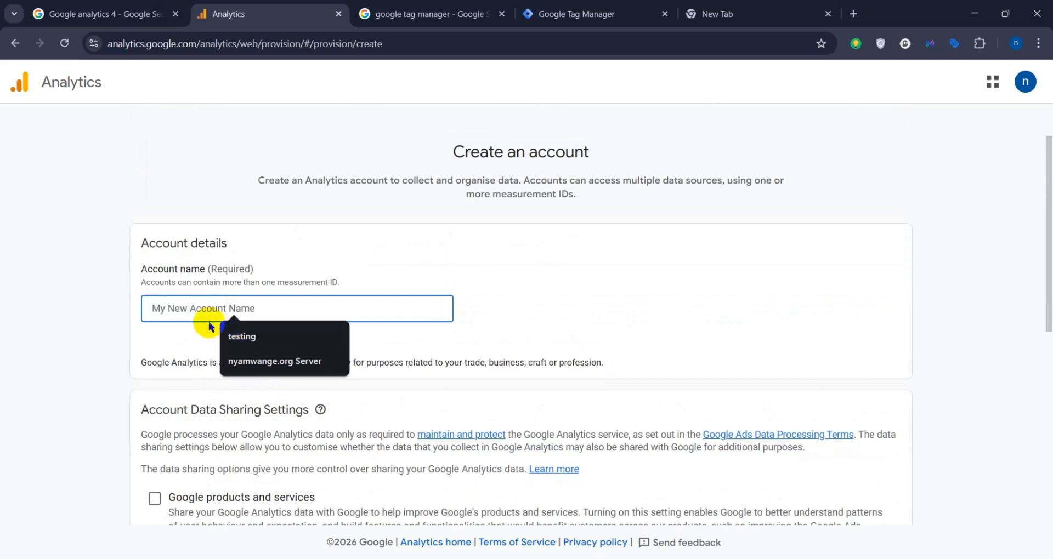
pyautogui.write('Test')
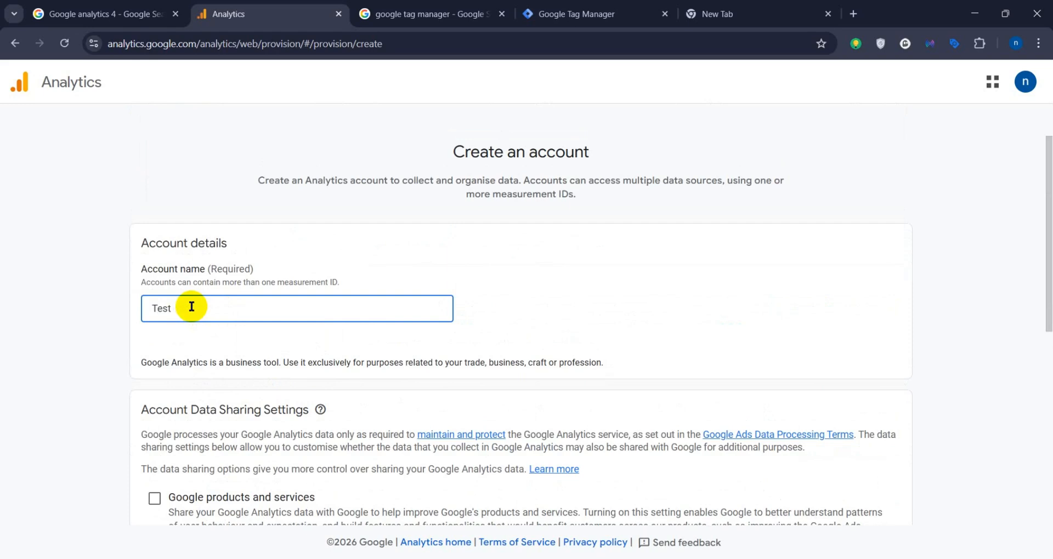
pyautogui.click(301, 266)
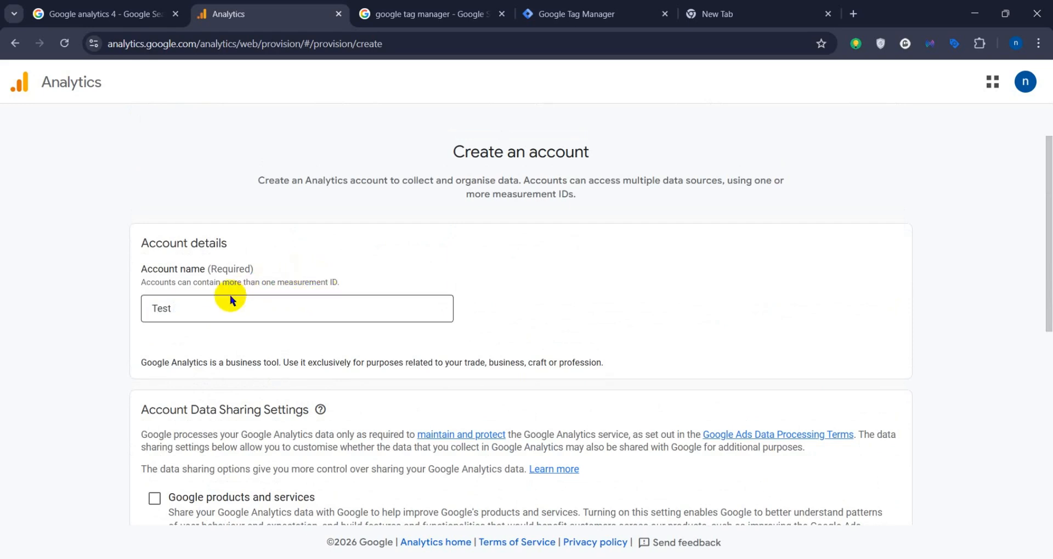
# Step: Examine the Account Data Sharing Settings and the options offered for the new account
pyautogui.scroll(-6, 230, 295)
pyautogui.scroll(2, 216, 238)
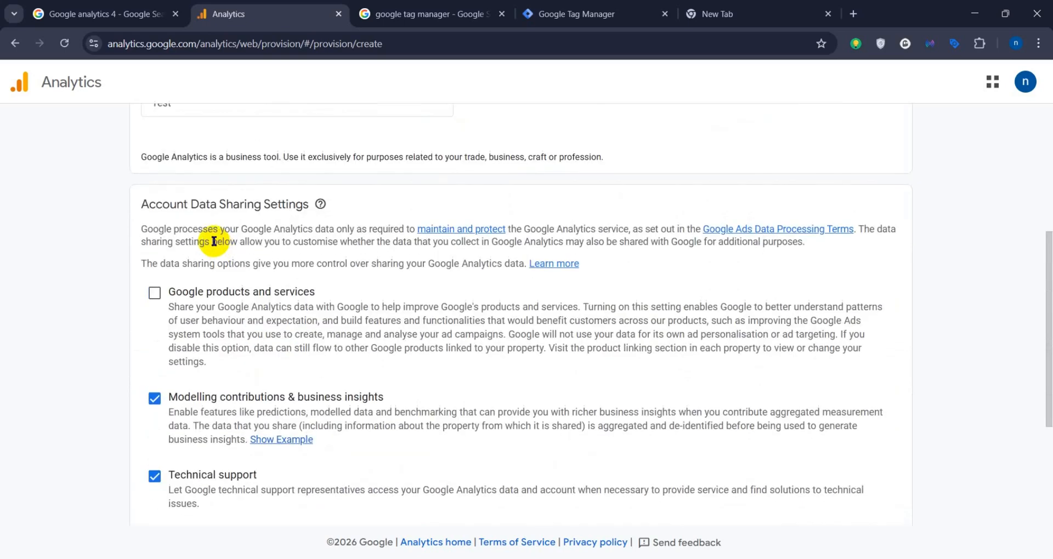
pyautogui.scroll(-4, 247, 296)
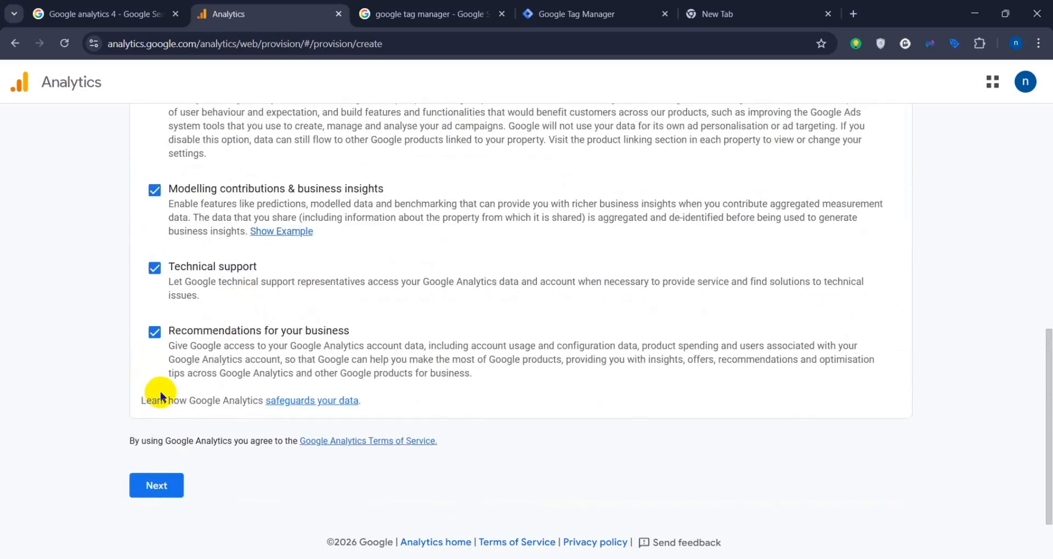
pyautogui.scroll(3, 208, 242)
pyautogui.scroll(-3, 206, 245)
pyautogui.scroll(4, 204, 245)
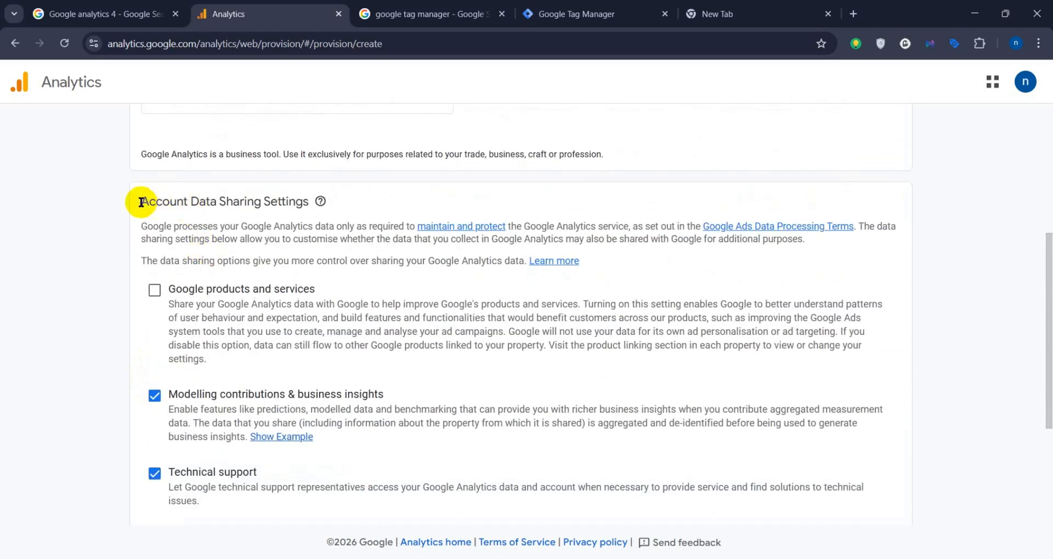
pyautogui.moveTo(141, 202); pyautogui.dragTo(307, 204)
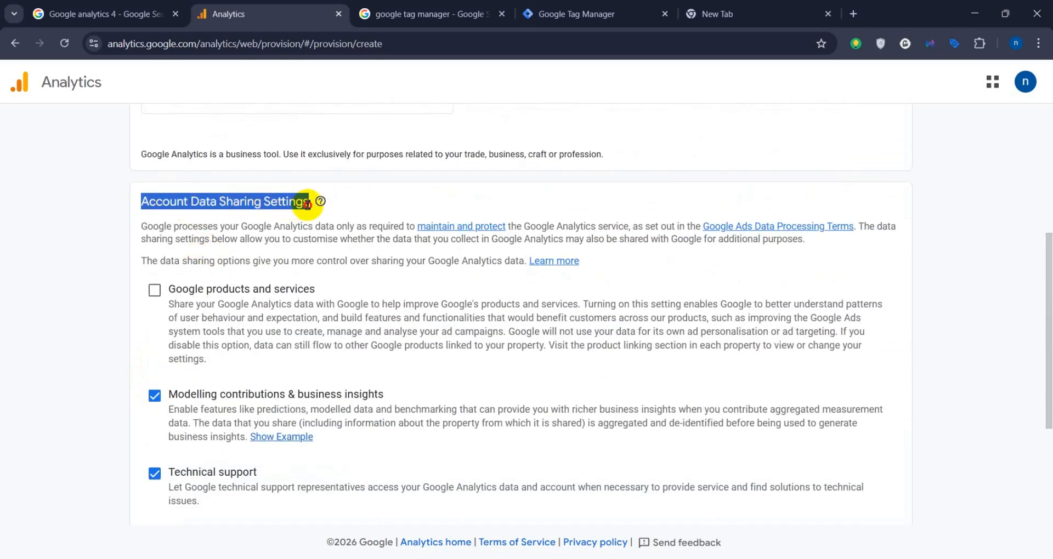
pyautogui.click(293, 200)
pyautogui.scroll(-3, 166, 350)
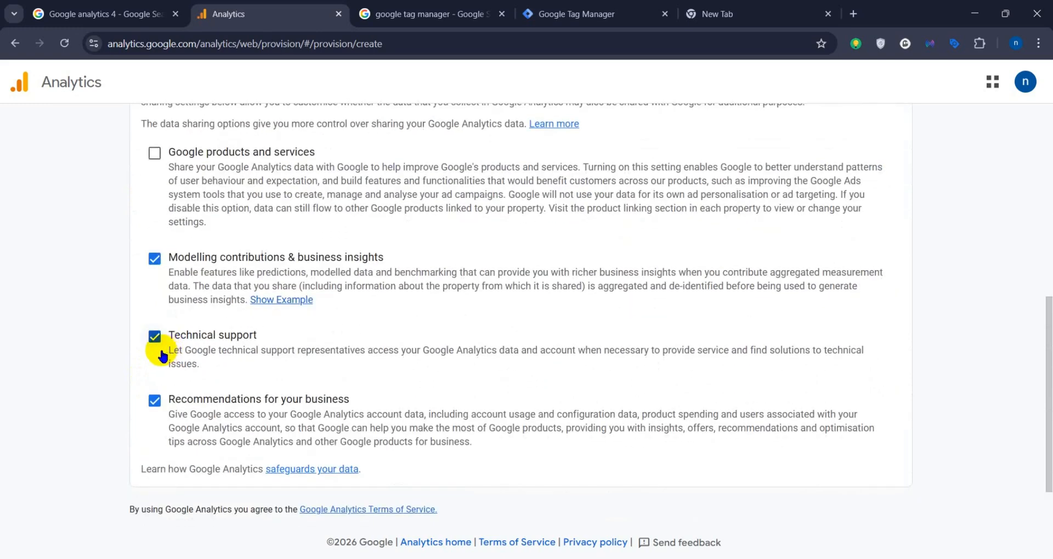
pyautogui.scroll(3, 165, 214)
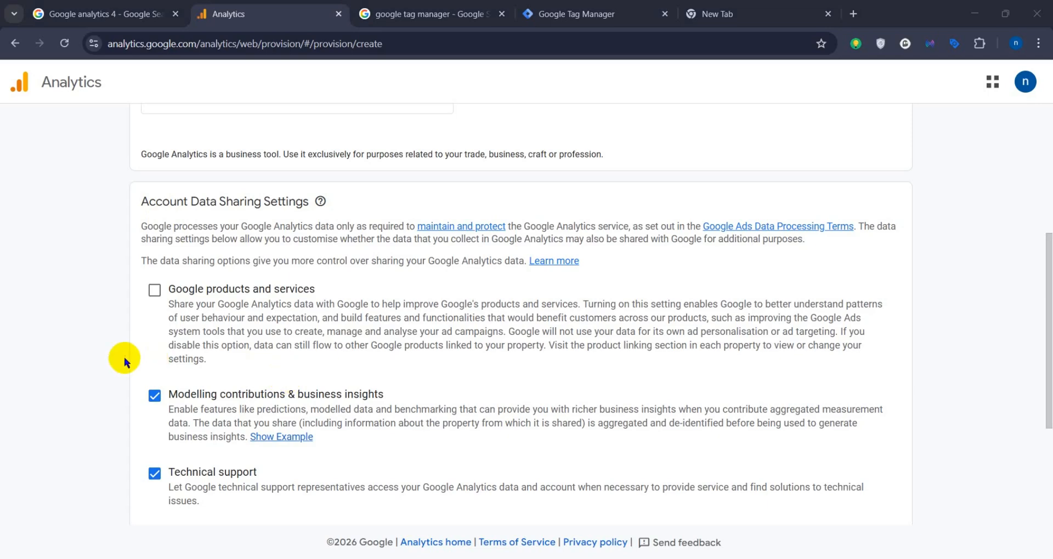
pyautogui.scroll(-3, 124, 357)
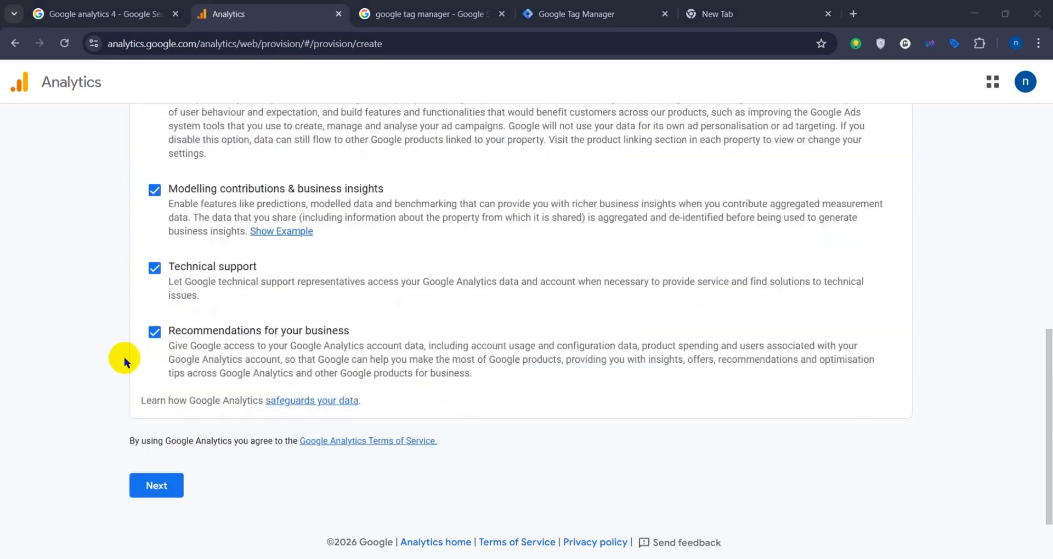
# Step: Continue from account creation to property creation and name the property Test
pyautogui.click(157, 485)
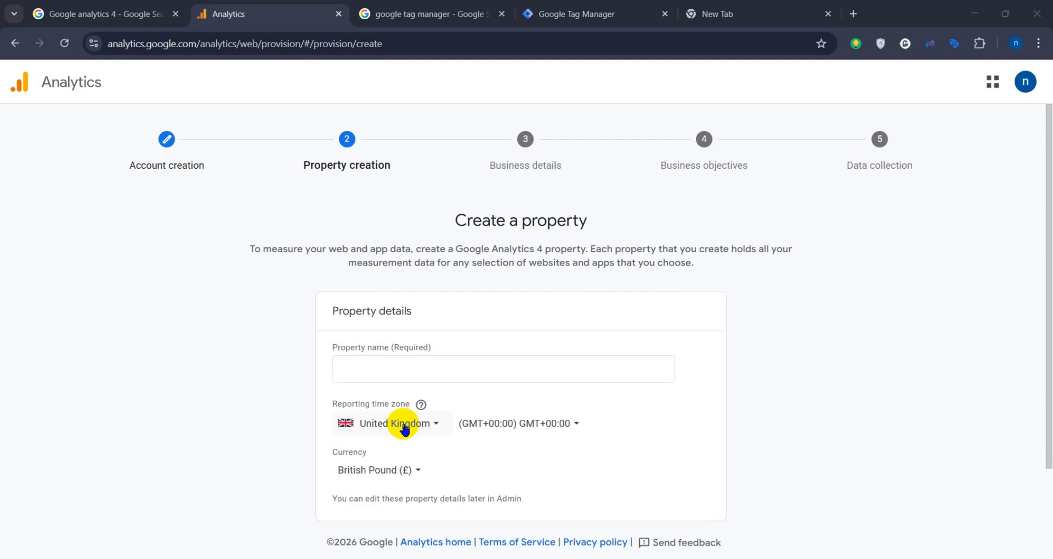
pyautogui.scroll(-2, 439, 436)
pyautogui.scroll(2, 423, 402)
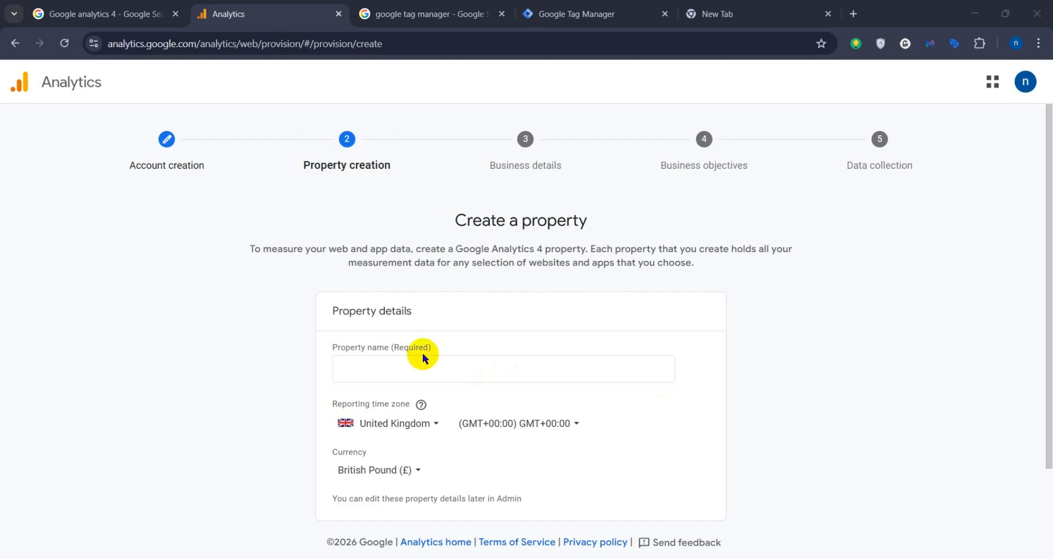
pyautogui.click(411, 369)
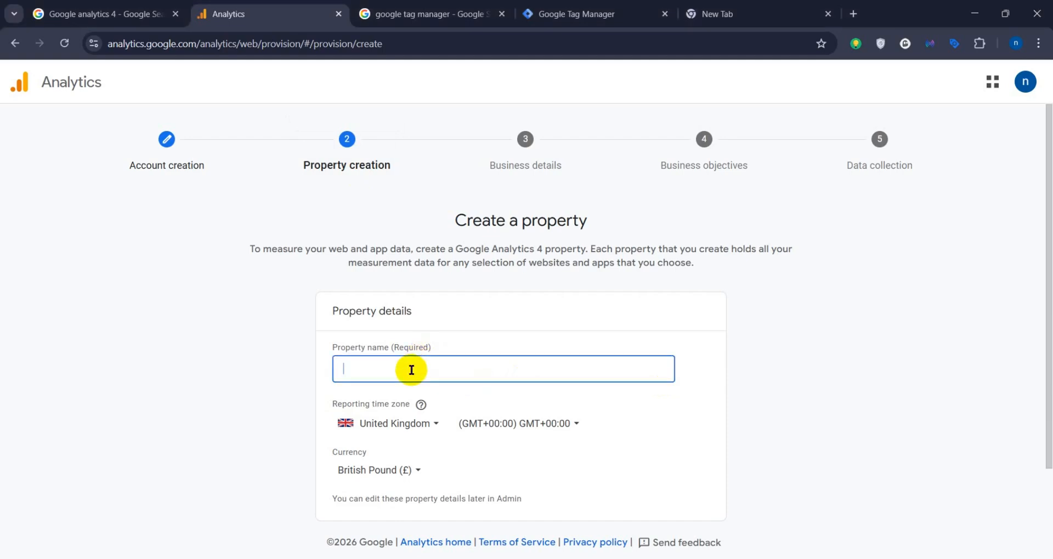
pyautogui.write('Test')
# Step: Set the property's reporting time zone country to United States
pyautogui.scroll(-2, 412, 373)
pyautogui.click(395, 363)
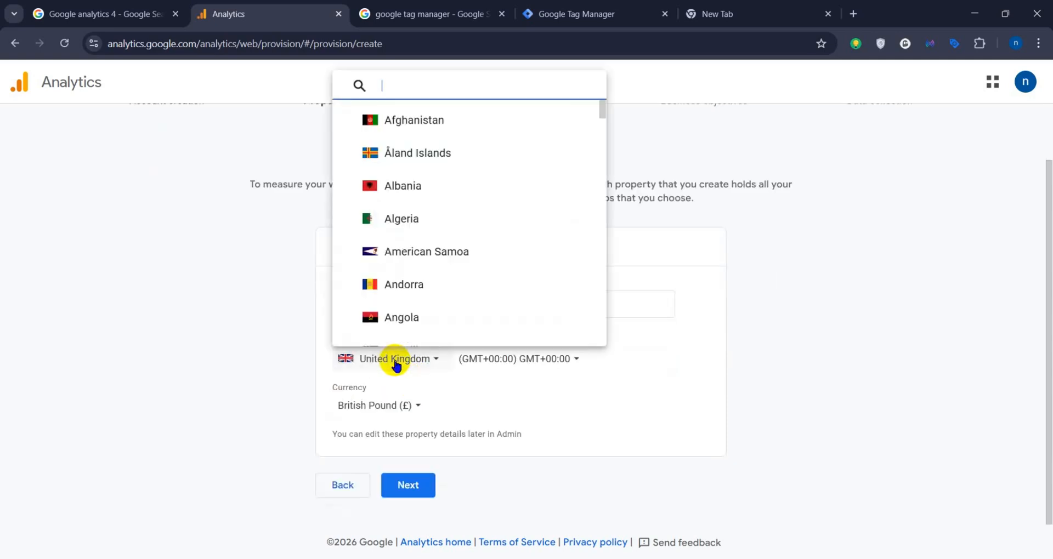
pyautogui.scroll(-5, 435, 237)
pyautogui.scroll(5, 428, 219)
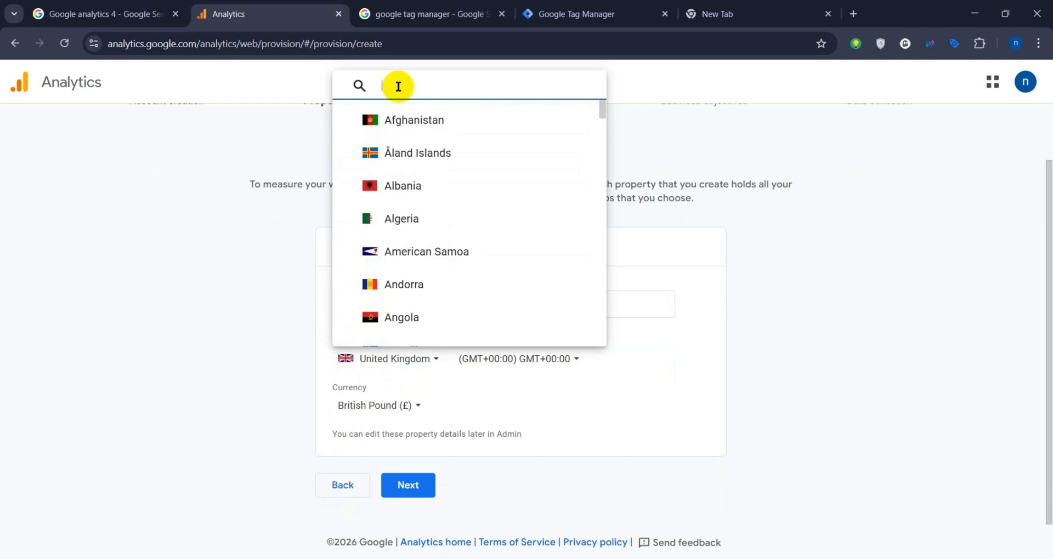
pyautogui.write('united')
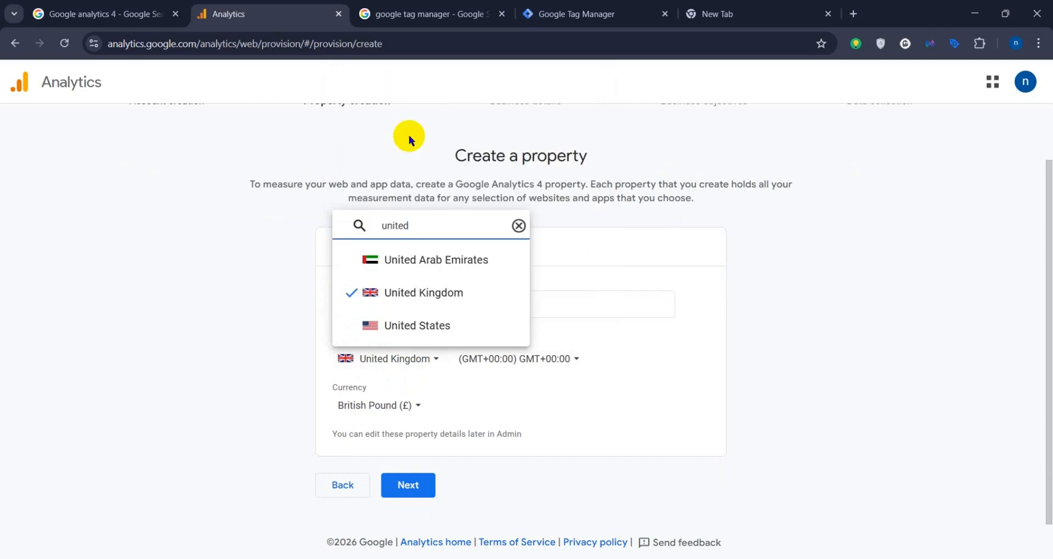
pyautogui.click(430, 323)
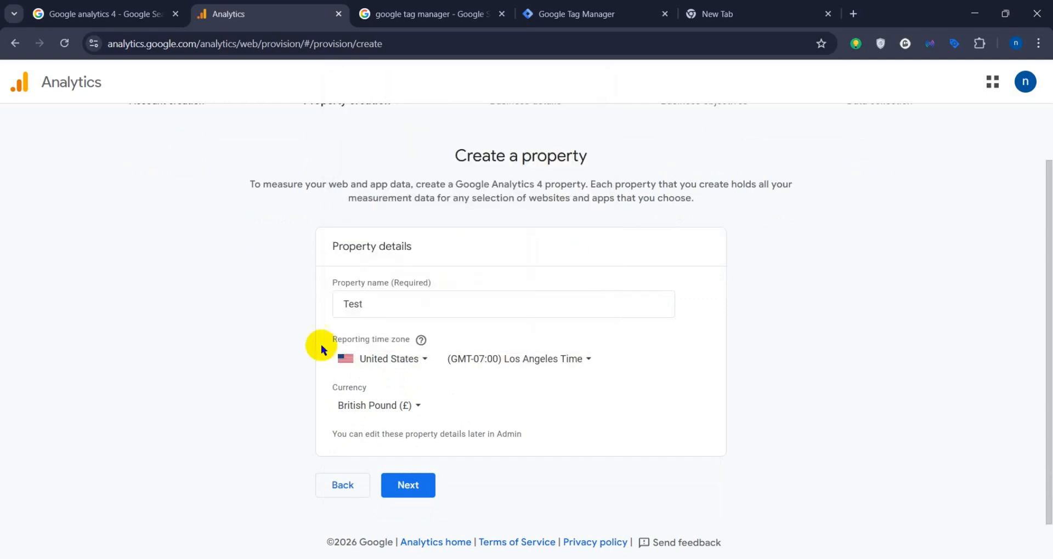
# Step: Set the property's currency to US Dollar ($) and continue to the business details
pyautogui.click(376, 405)
pyautogui.write('u')
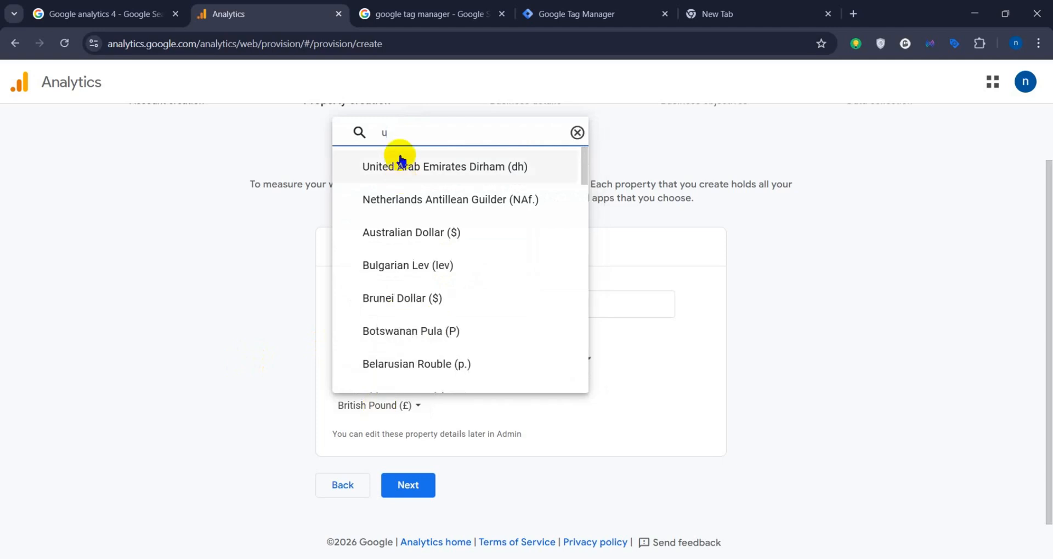
pyautogui.write('s')
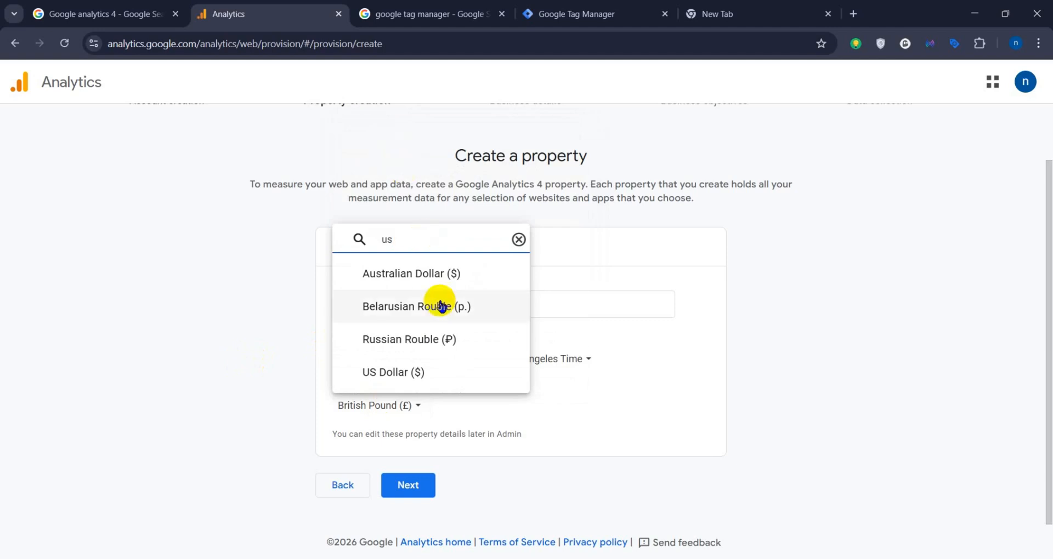
pyautogui.click(433, 372)
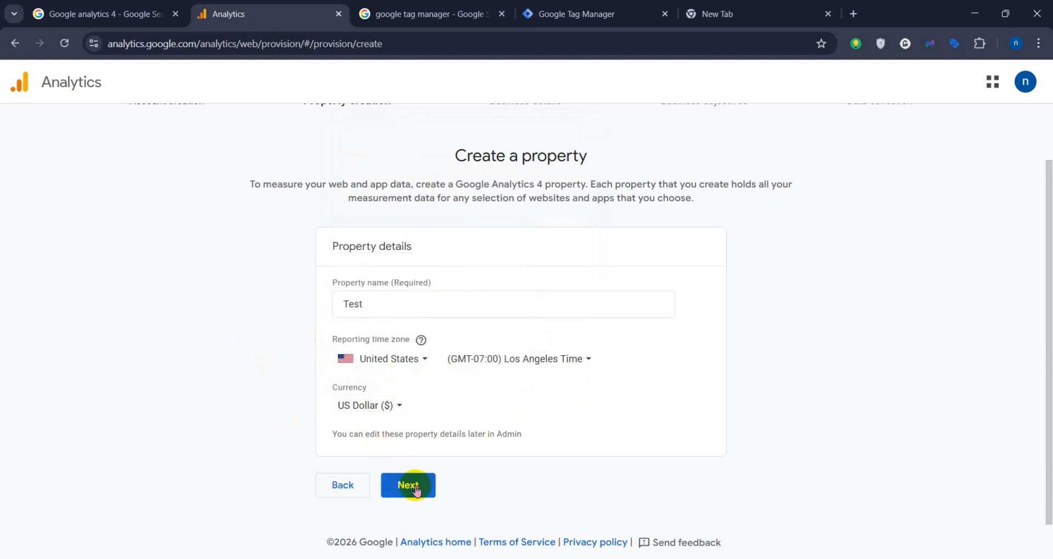
pyautogui.click(415, 488)
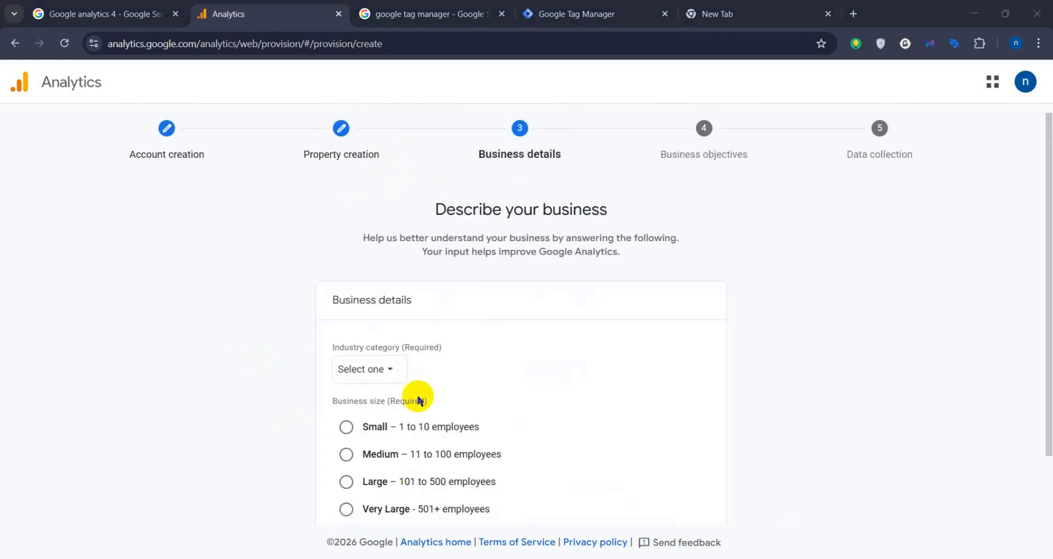
# Step: Set the business size to Small (1 to 10 employees) and the industry category to Other business activity, and continue to the business objectives
pyautogui.scroll(-1, 369, 376)
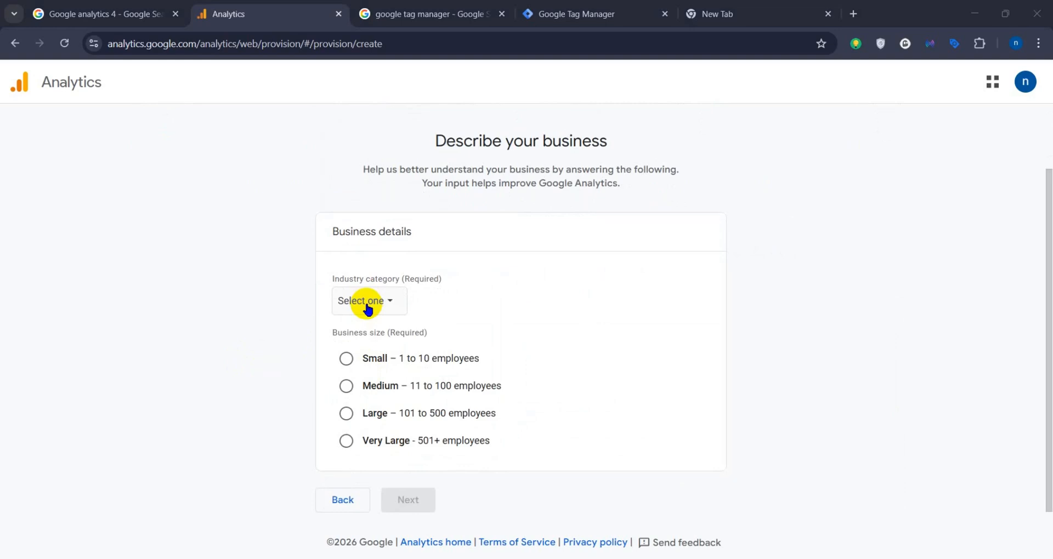
pyautogui.click(347, 362)
pyautogui.click(374, 302)
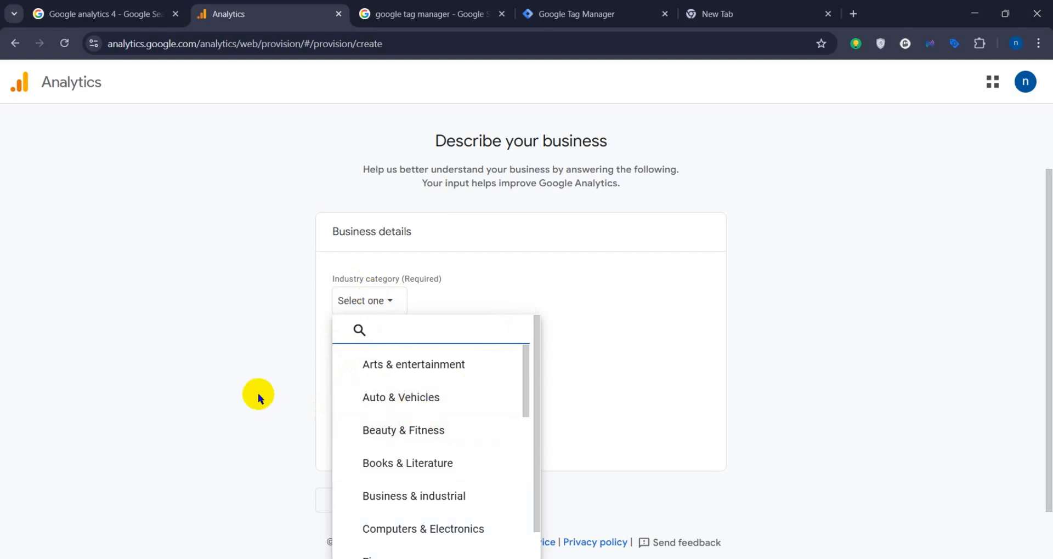
pyautogui.scroll(-1, 494, 446)
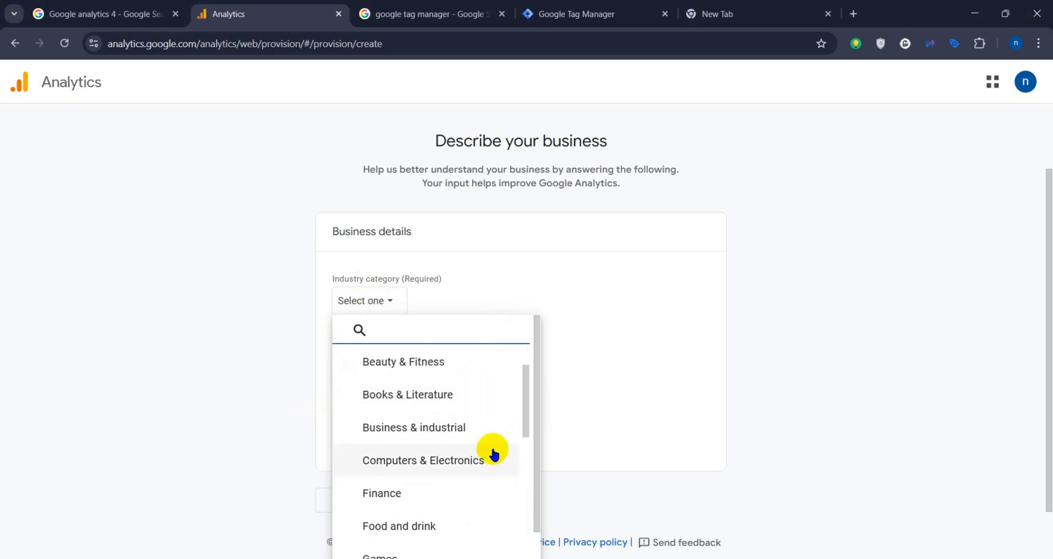
pyautogui.scroll(-1, 455, 494)
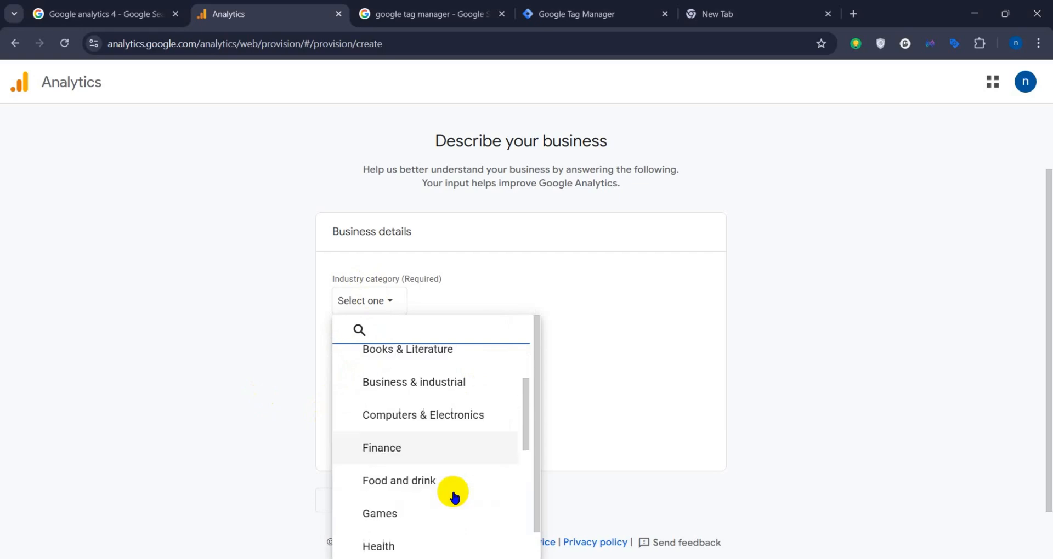
pyautogui.scroll(-5, 454, 493)
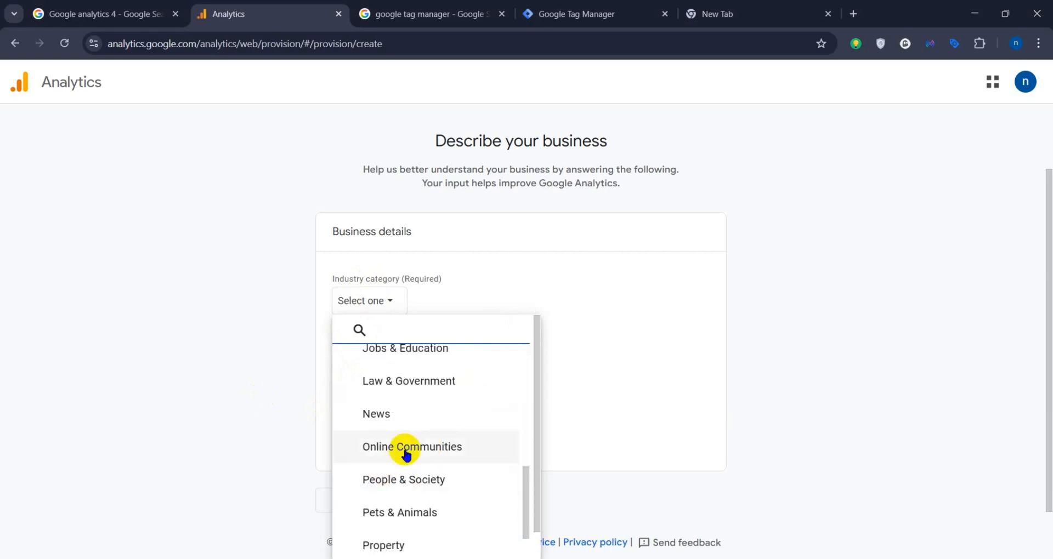
pyautogui.scroll(-4, 405, 453)
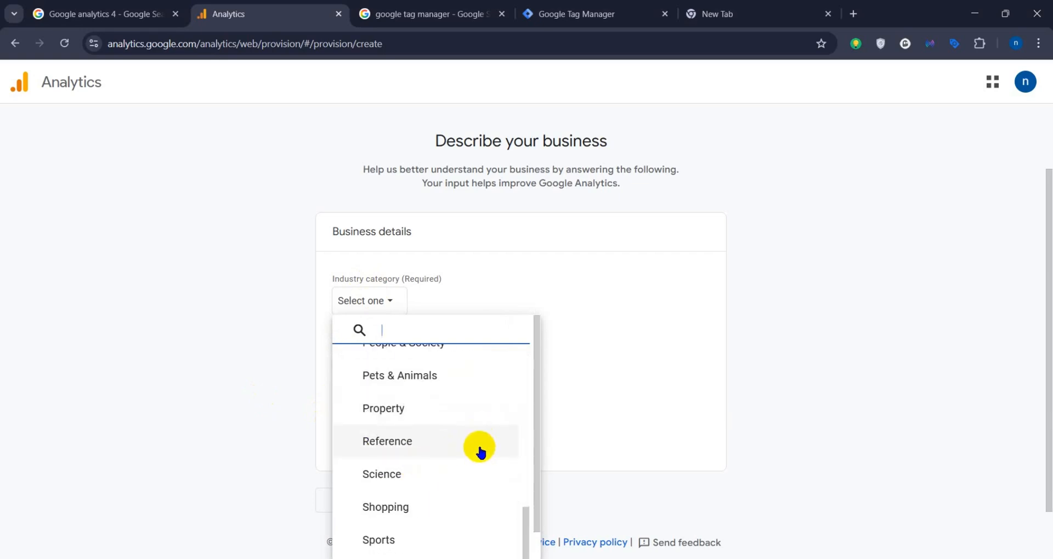
pyautogui.scroll(-1, 481, 451)
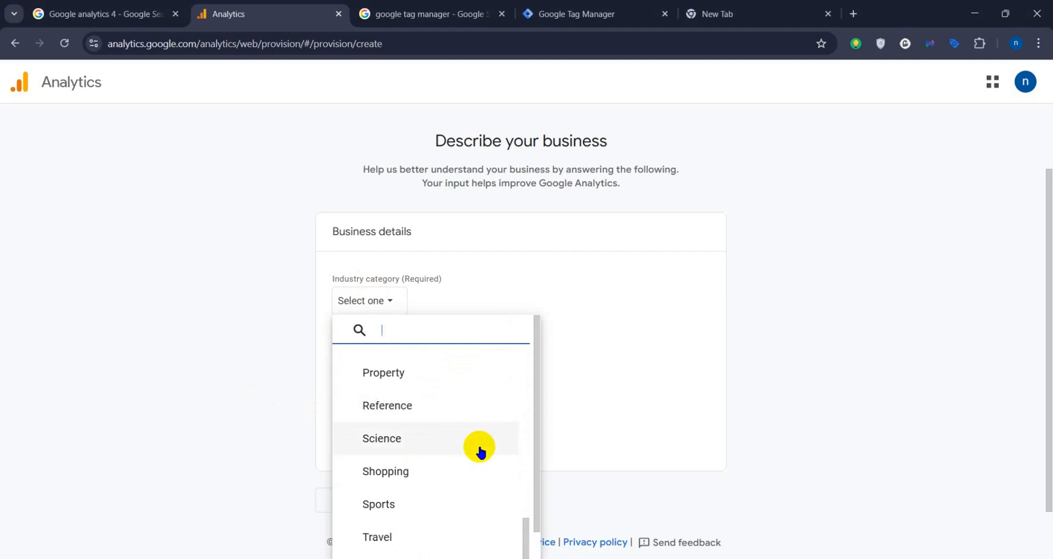
pyautogui.scroll(-1, 426, 499)
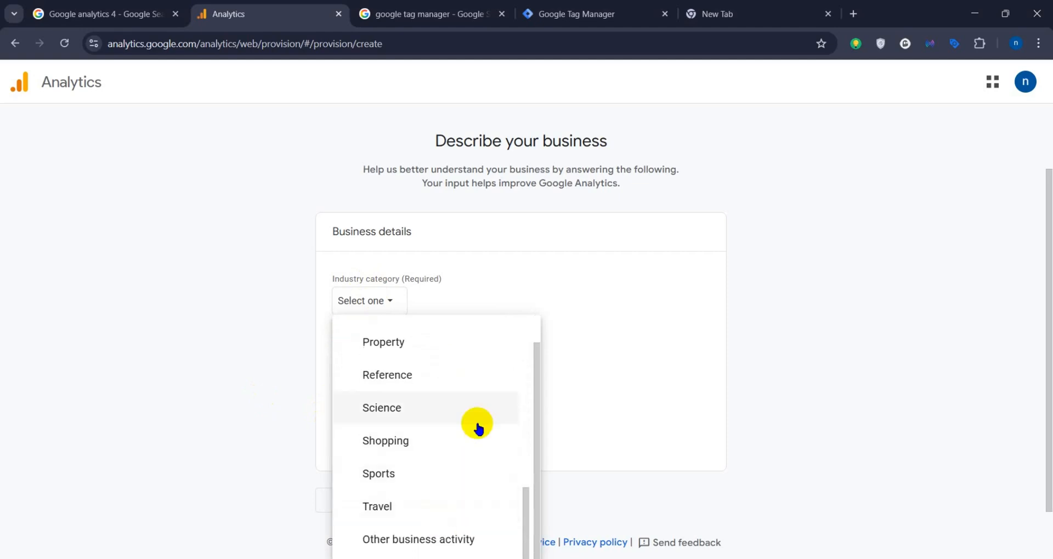
pyautogui.scroll(10, 436, 438)
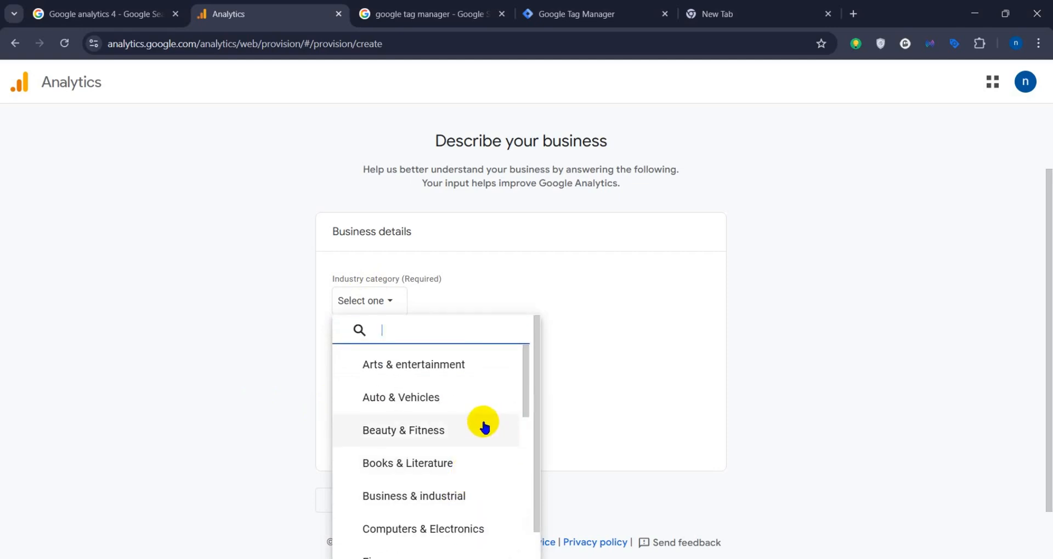
pyautogui.scroll(-10, 481, 430)
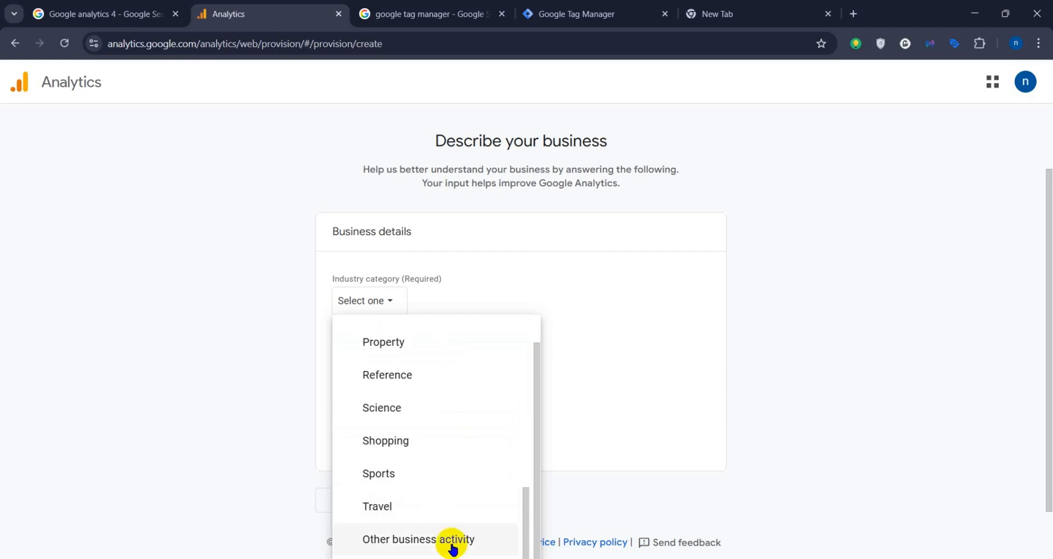
pyautogui.click(453, 548)
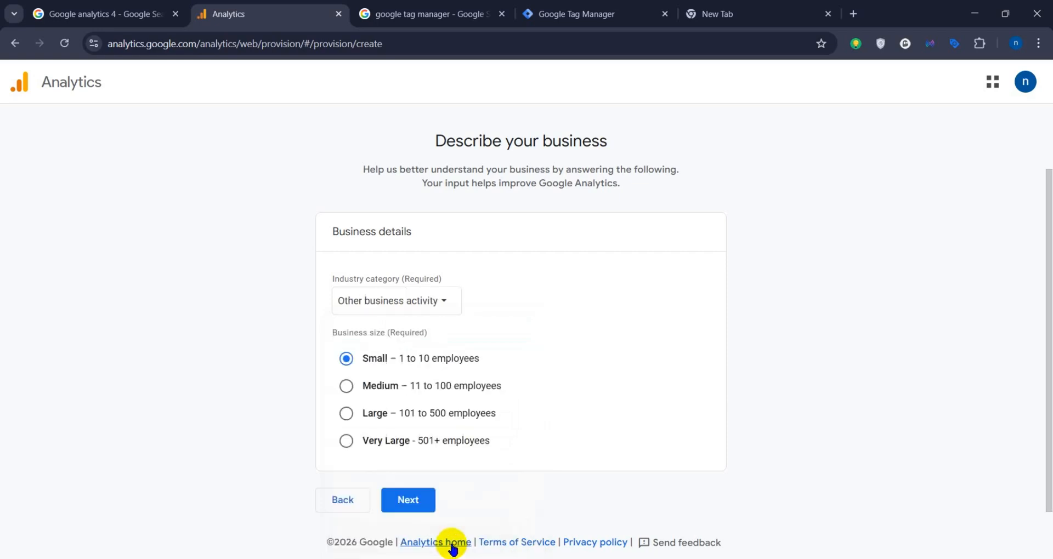
pyautogui.click(425, 500)
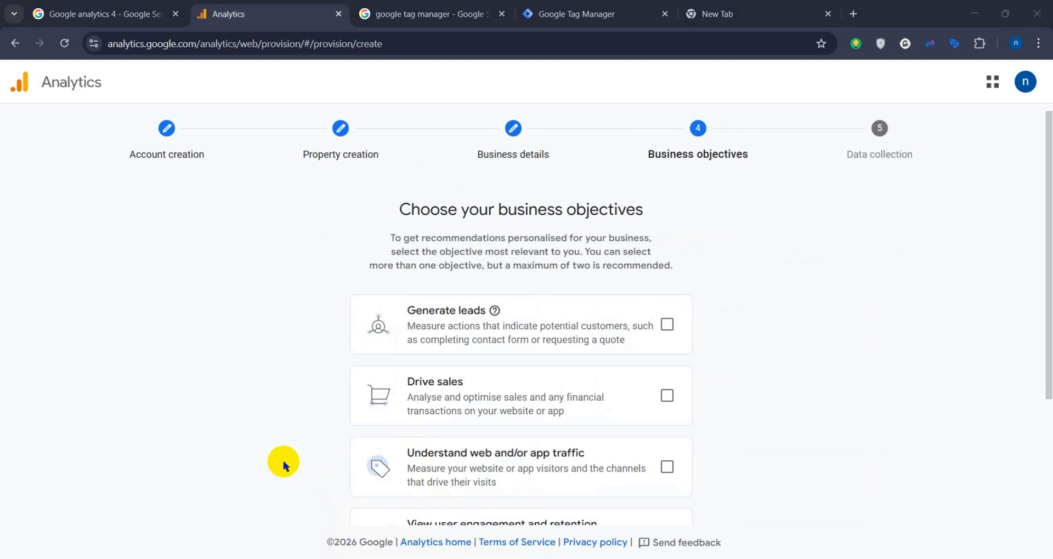
# Step: Choose Drive sales as the business objective and create the property
pyautogui.scroll(-3, 283, 460)
pyautogui.scroll(-1, 404, 416)
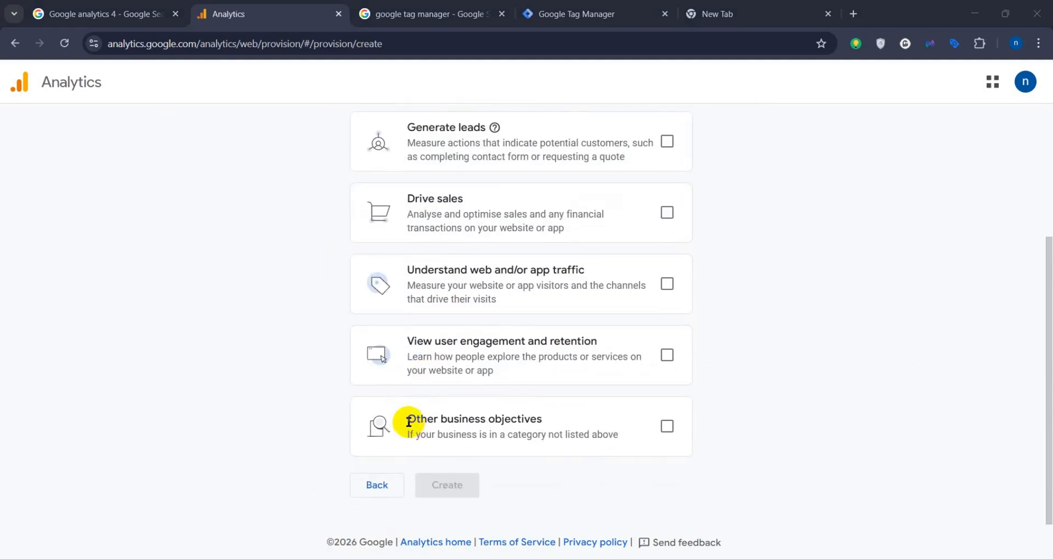
pyautogui.scroll(3, 412, 417)
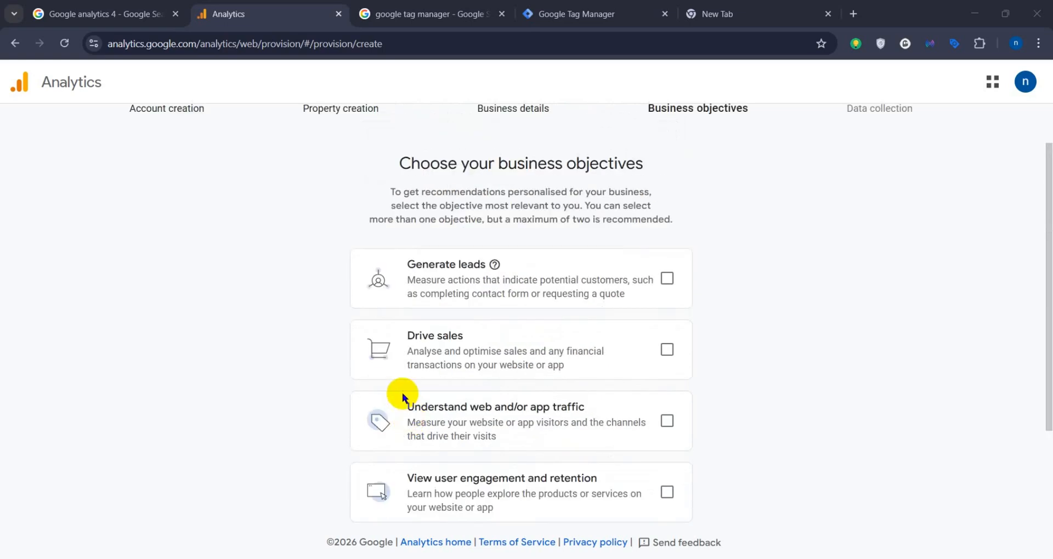
pyautogui.scroll(-4, 386, 351)
pyautogui.scroll(2, 358, 322)
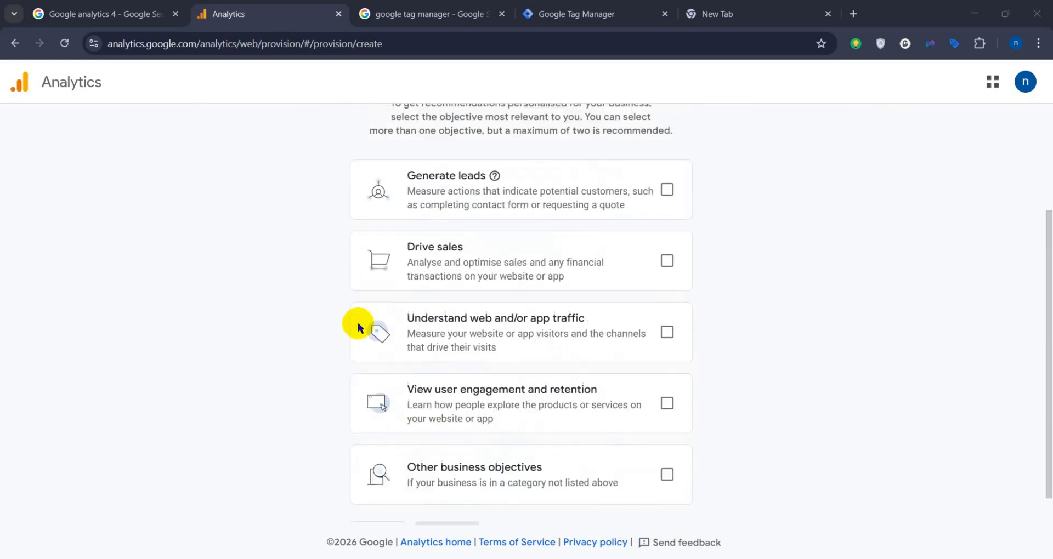
pyautogui.scroll(1, 357, 323)
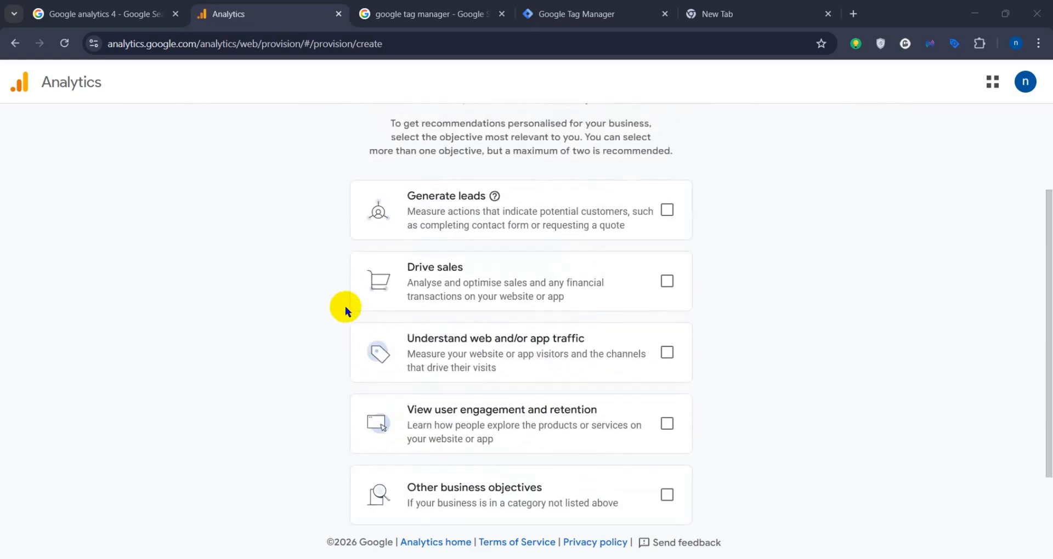
pyautogui.click(672, 287)
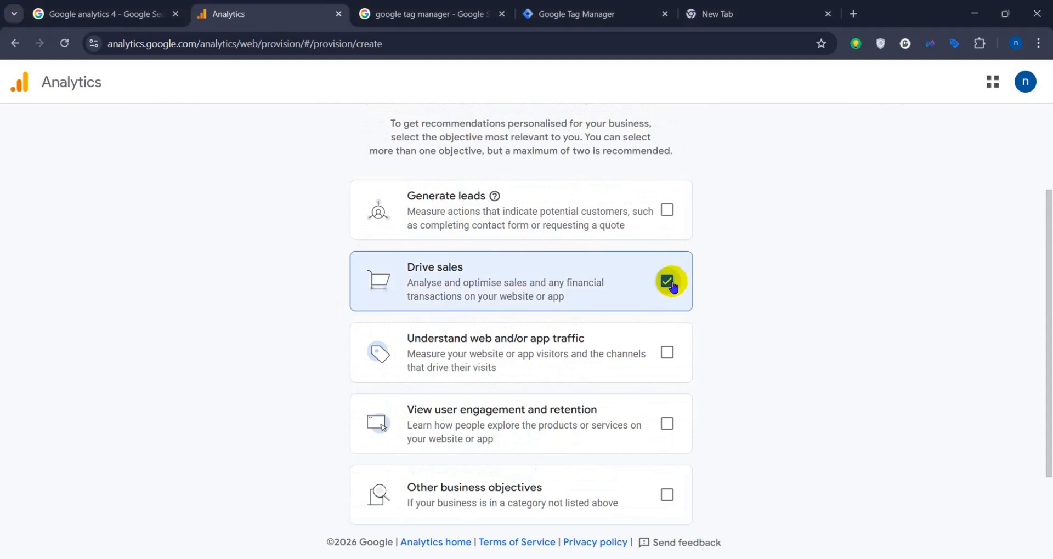
pyautogui.scroll(-2, 670, 290)
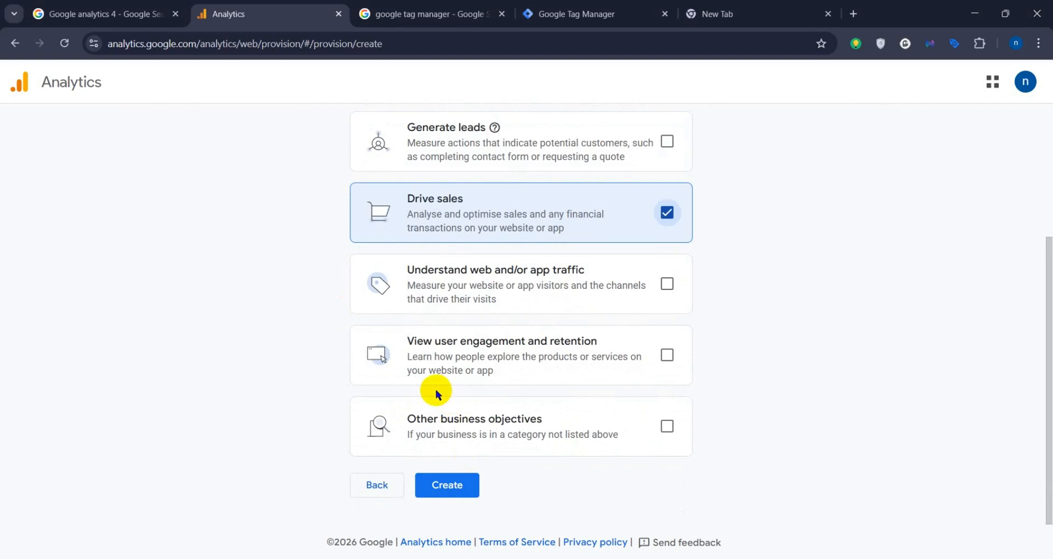
pyautogui.scroll(1, 338, 391)
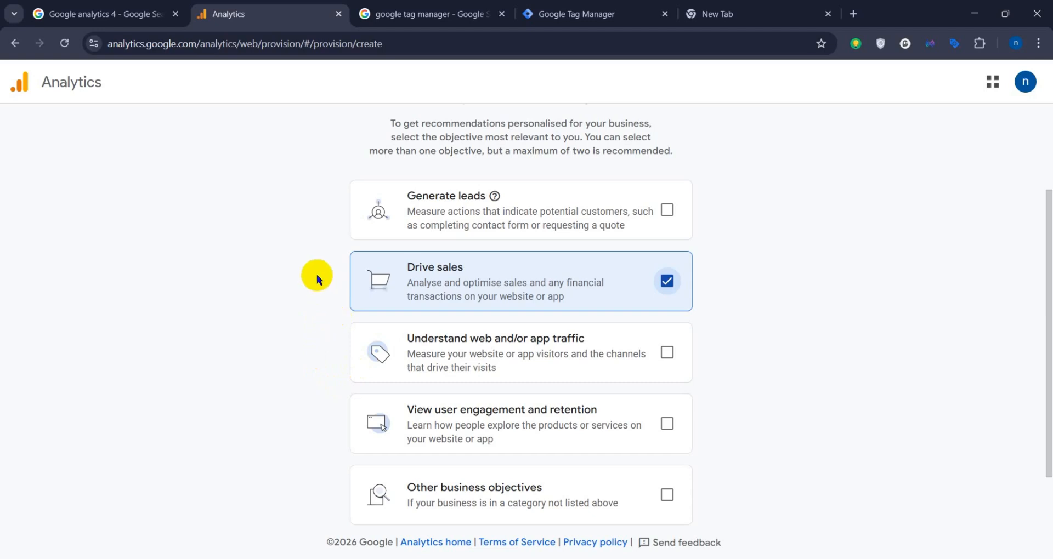
pyautogui.scroll(-1, 316, 278)
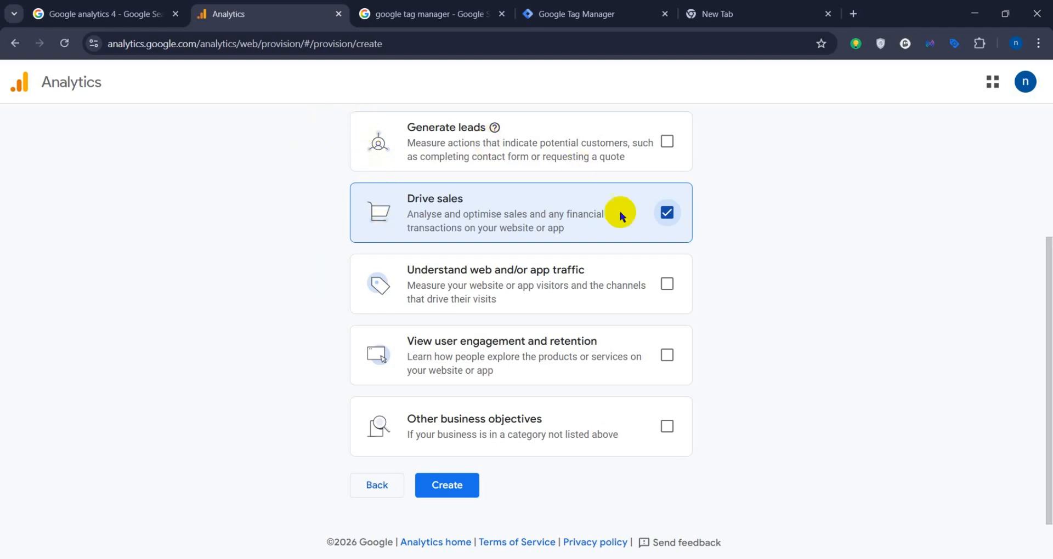
pyautogui.scroll(3, 640, 302)
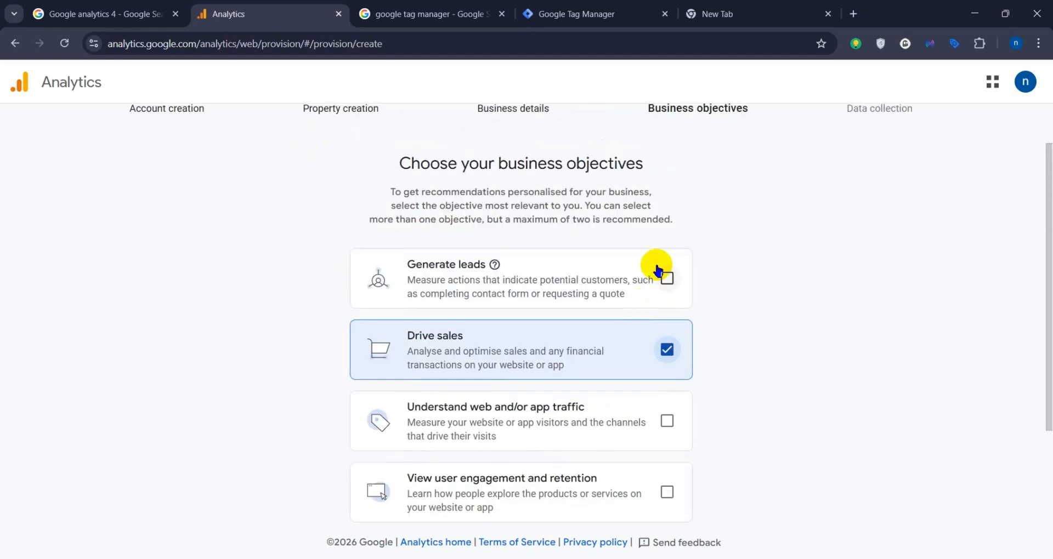
pyautogui.scroll(-3, 419, 319)
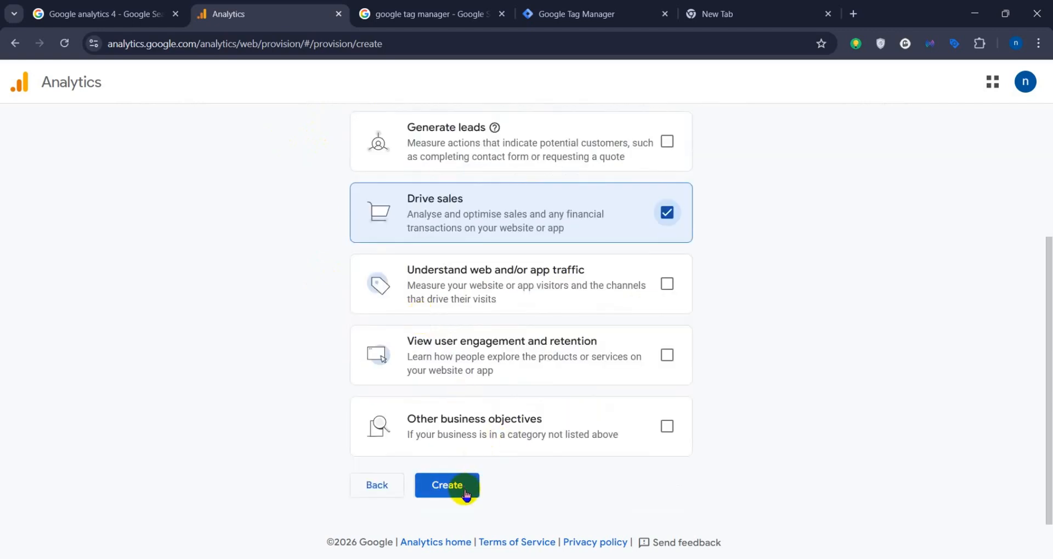
pyautogui.click(466, 493)
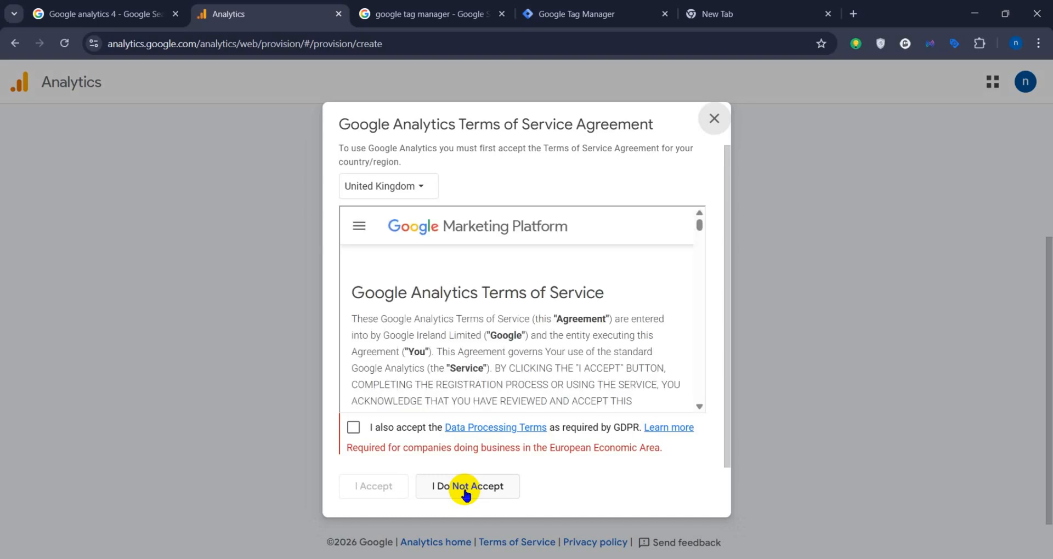
# Step: Accept the Data Processing Terms required by GDPR and the Google Analytics Terms of Service for United Kingdom
pyautogui.click(354, 427)
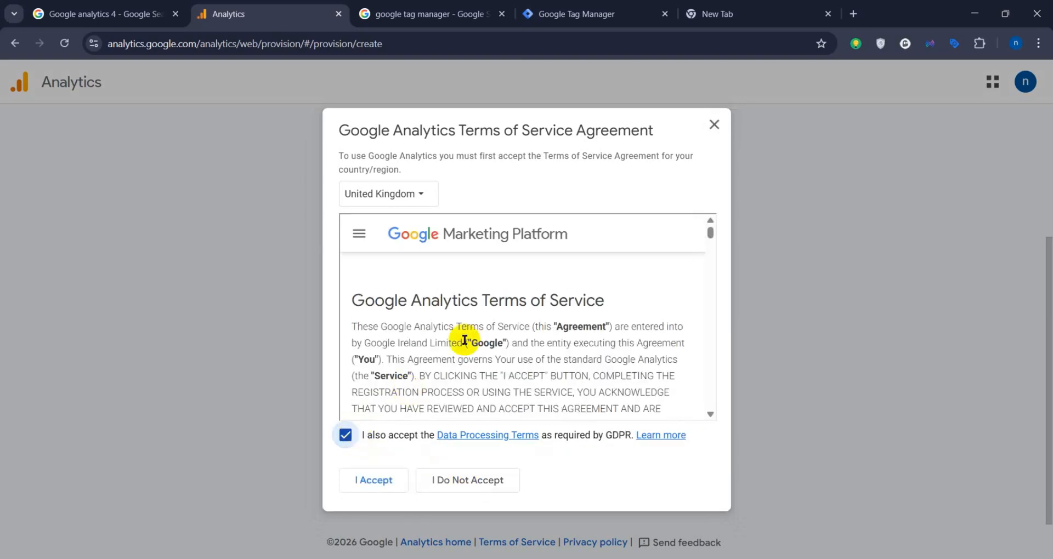
pyautogui.scroll(-3, 447, 345)
pyautogui.scroll(-10, 447, 345)
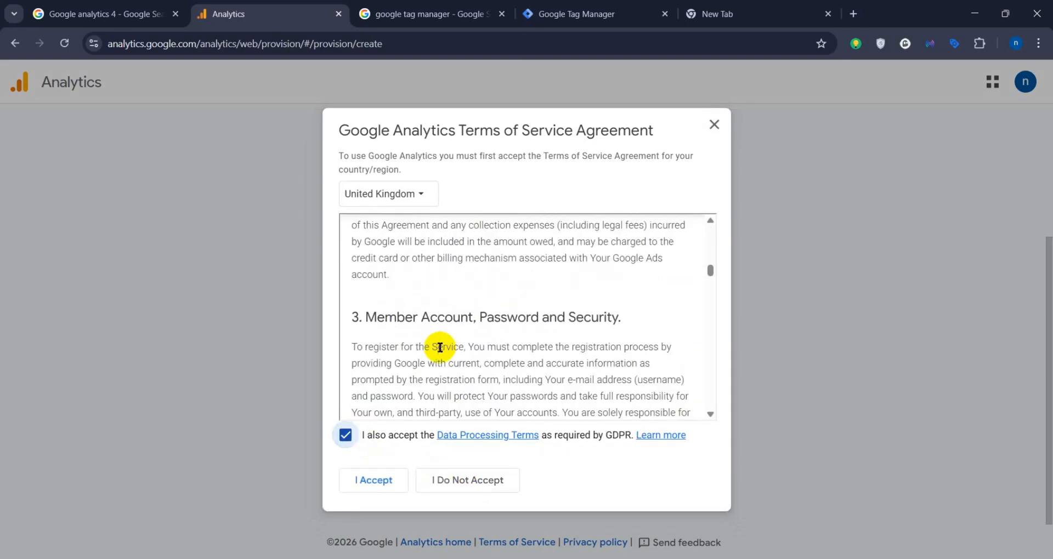
pyautogui.scroll(-12, 440, 347)
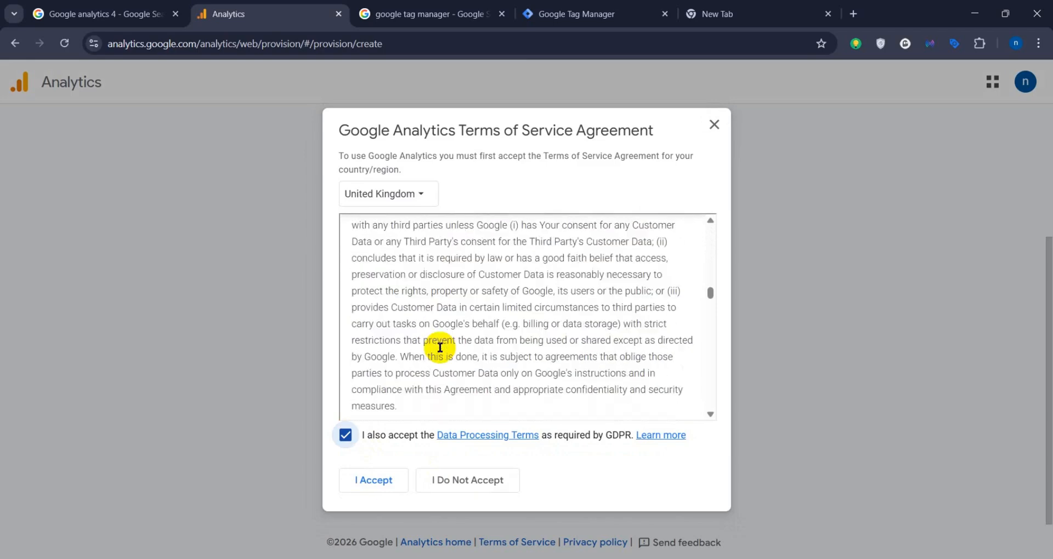
pyautogui.scroll(-5, 440, 347)
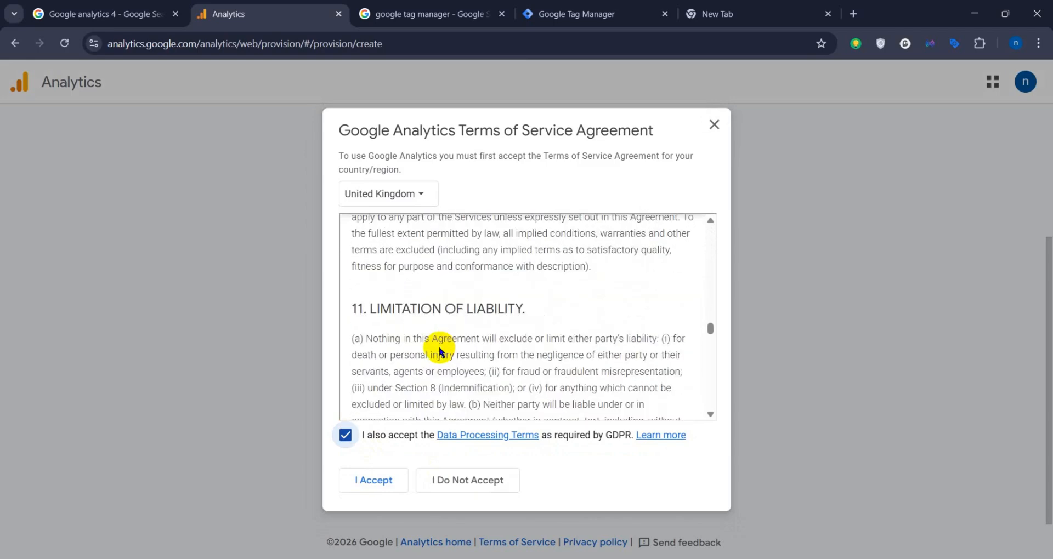
pyautogui.scroll(-8, 440, 347)
pyautogui.scroll(-8, 439, 347)
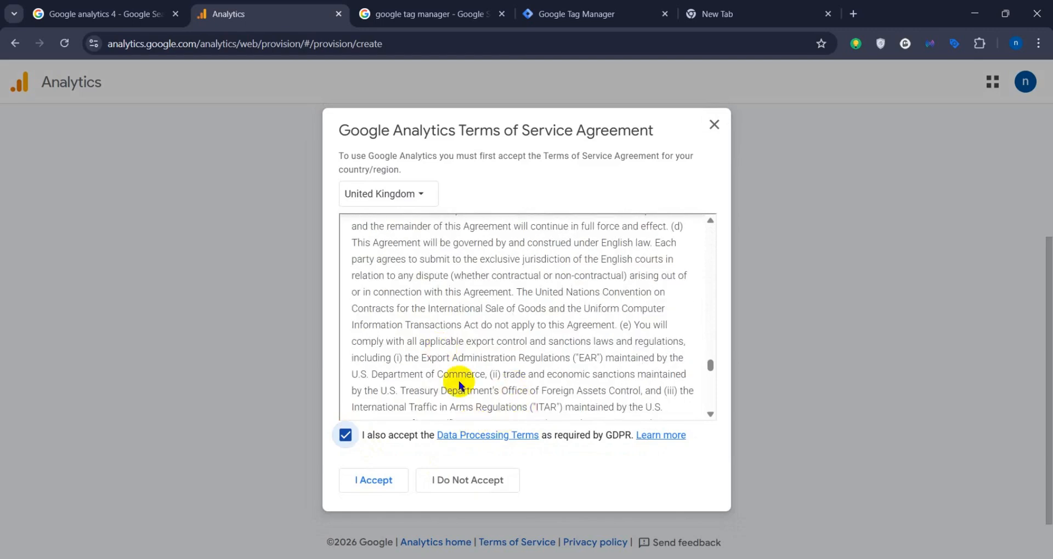
pyautogui.scroll(-10, 450, 290)
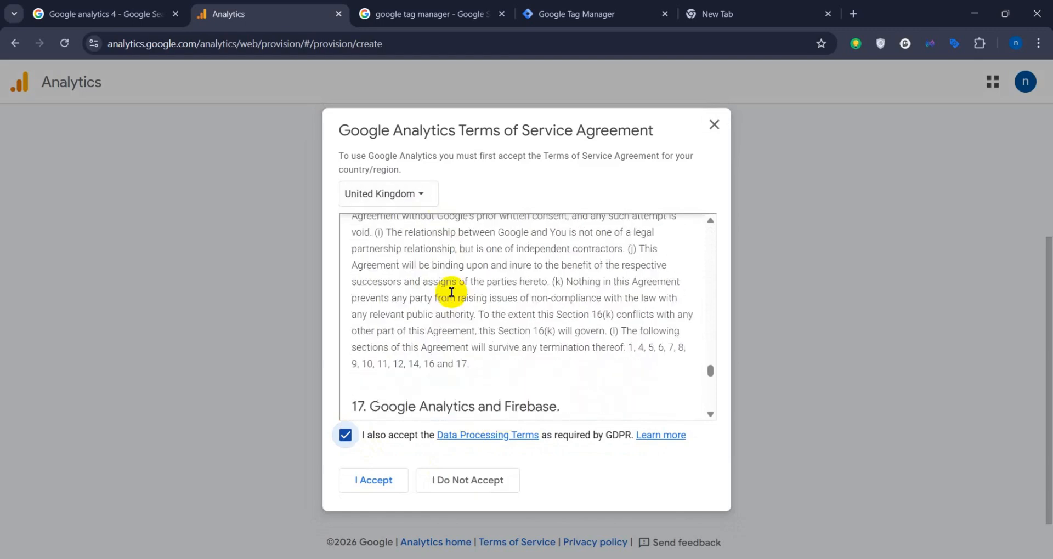
pyautogui.click(391, 486)
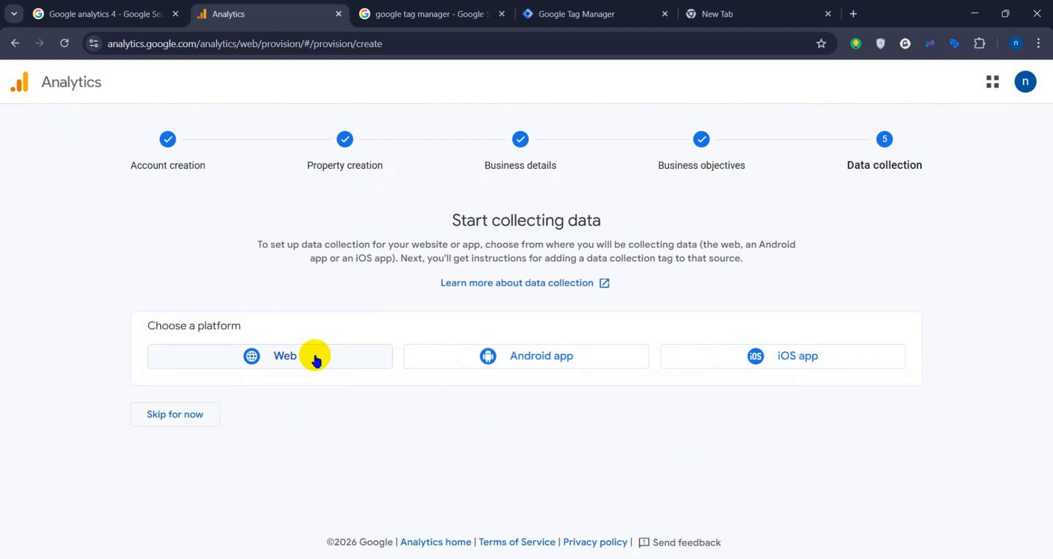
pyautogui.click(315, 359)
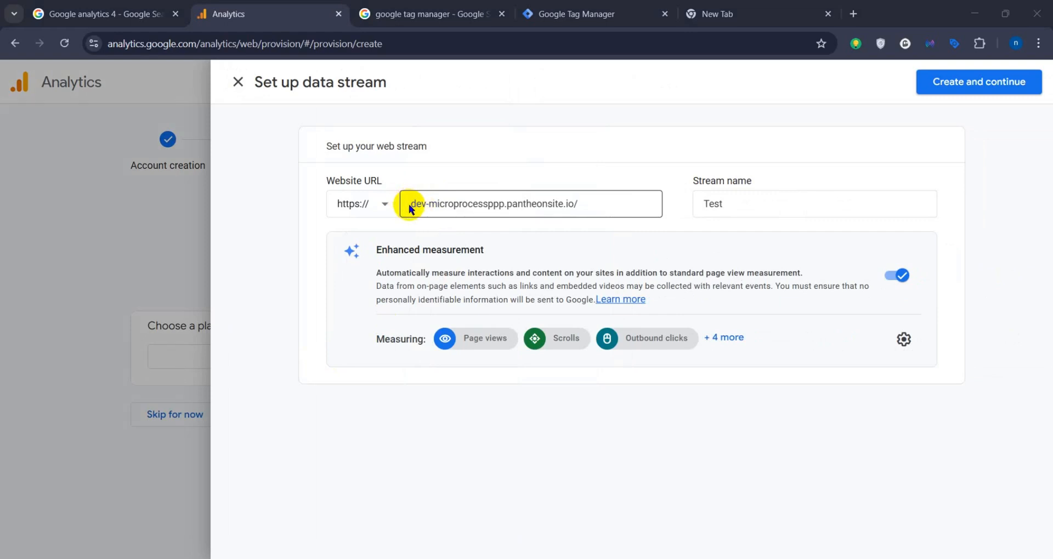
pyautogui.click(410, 208)
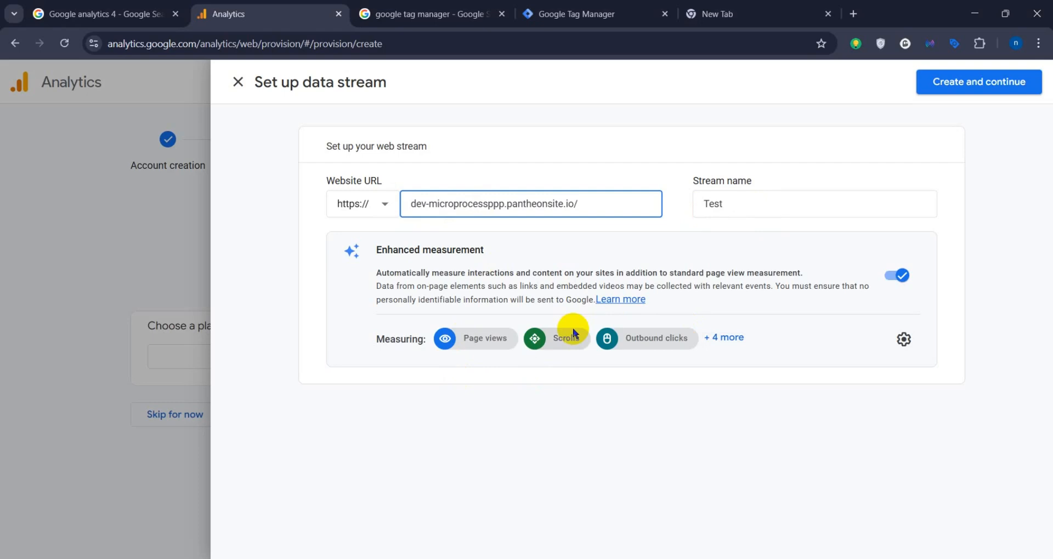
pyautogui.click(897, 276)
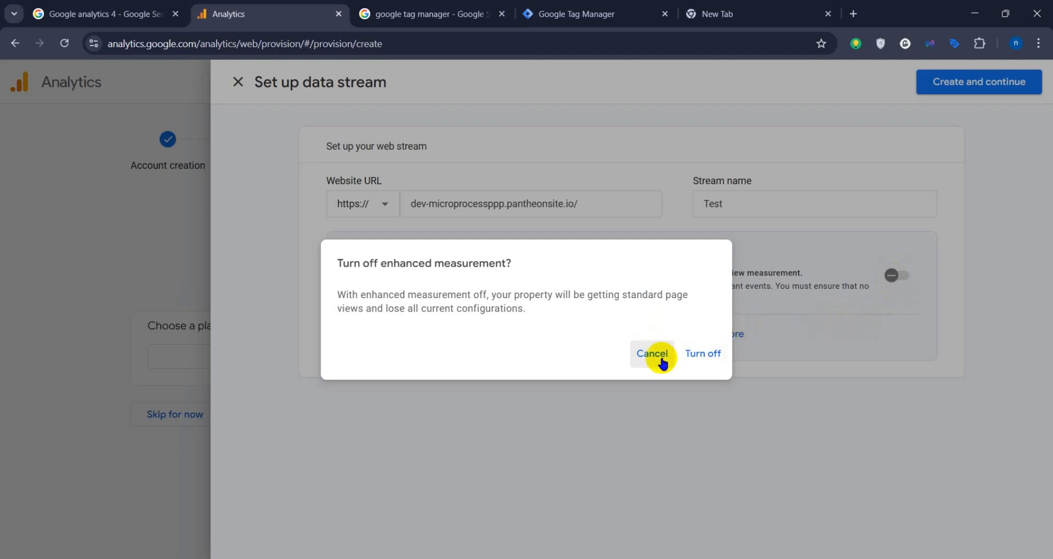
pyautogui.click(696, 358)
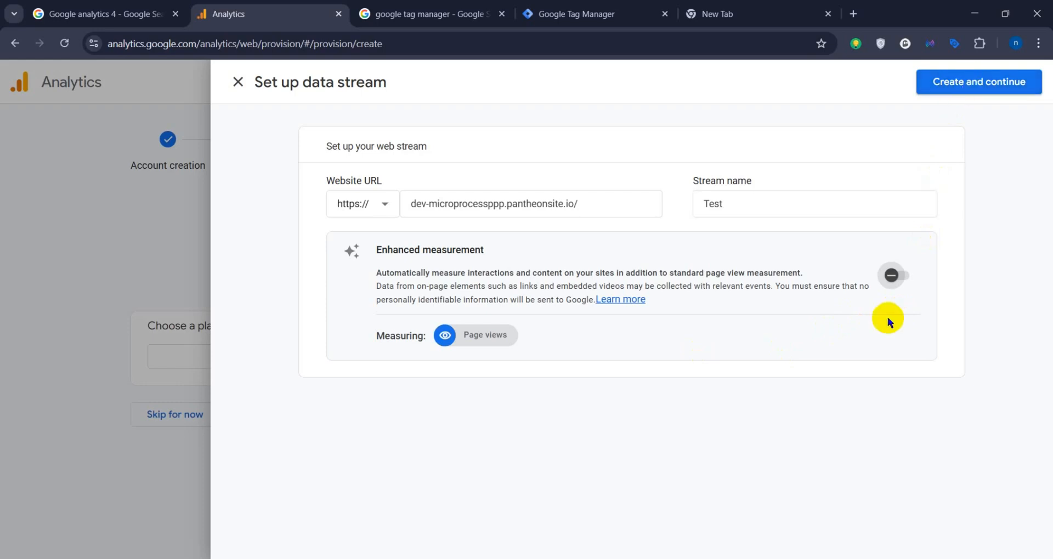
pyautogui.click(992, 83)
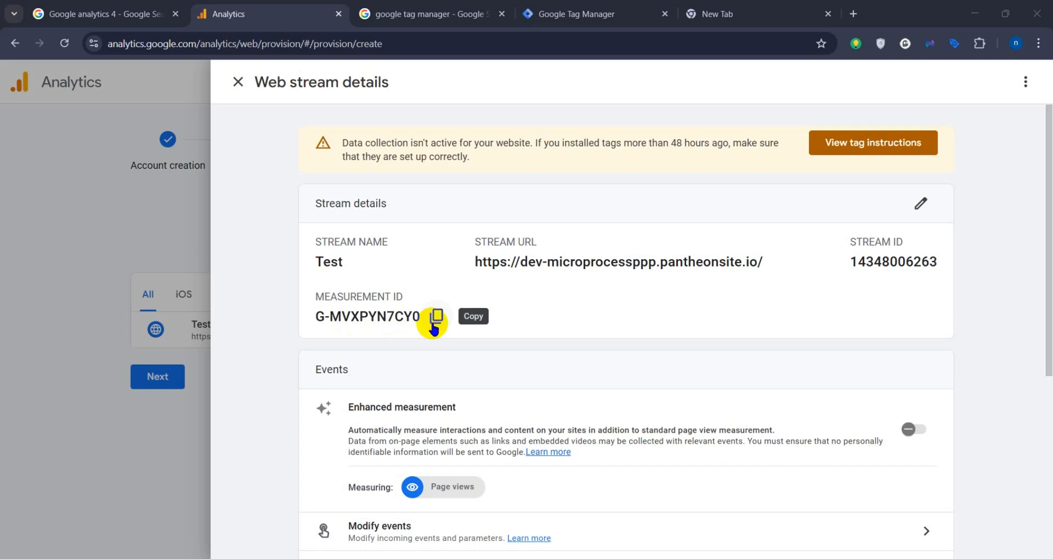
# Step: Review the stream's manual Google tag installation instructions, including the code snippet and where to place it, and return to the web stream details
pyautogui.scroll(-1, 510, 404)
pyautogui.scroll(1, 511, 406)
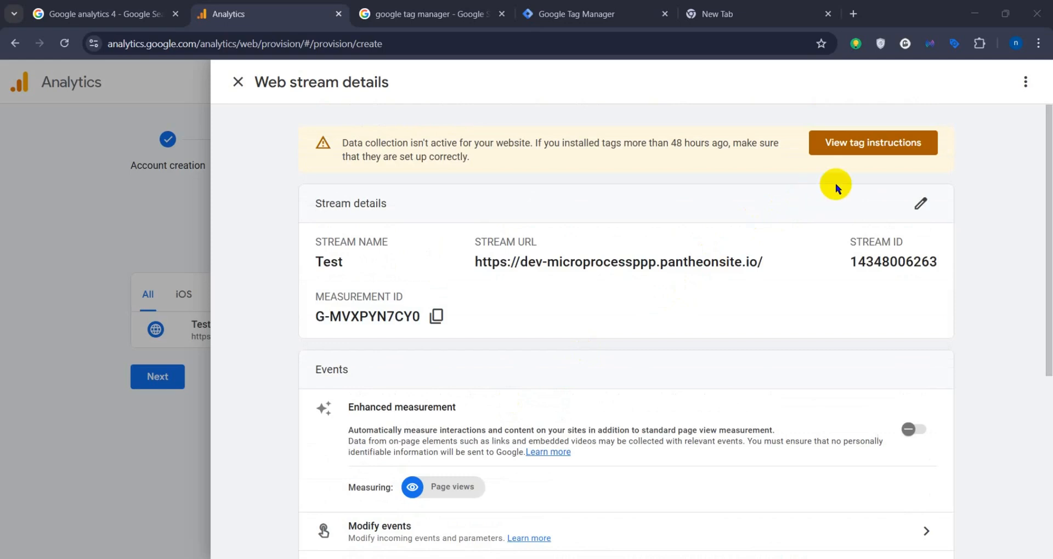
pyautogui.click(867, 143)
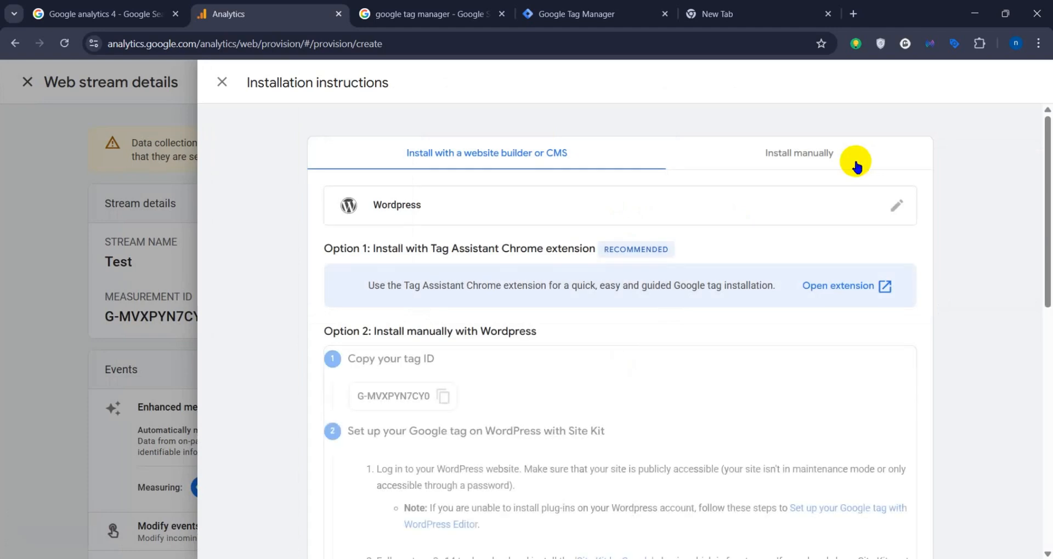
pyautogui.click(807, 152)
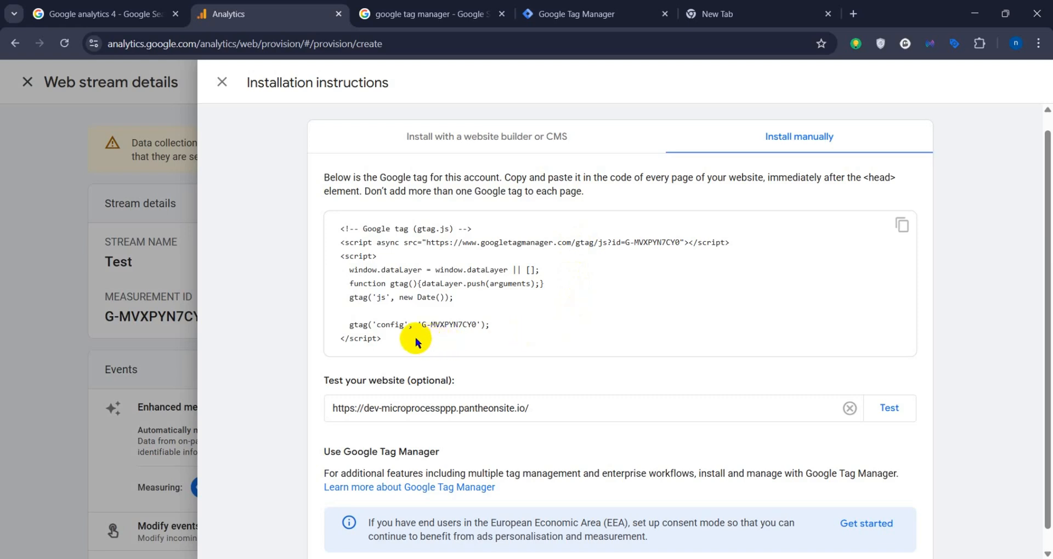
pyautogui.click(387, 339)
pyautogui.moveTo(387, 339); pyautogui.dragTo(341, 228)
pyautogui.click(373, 254)
pyautogui.moveTo(390, 340); pyautogui.dragTo(341, 231)
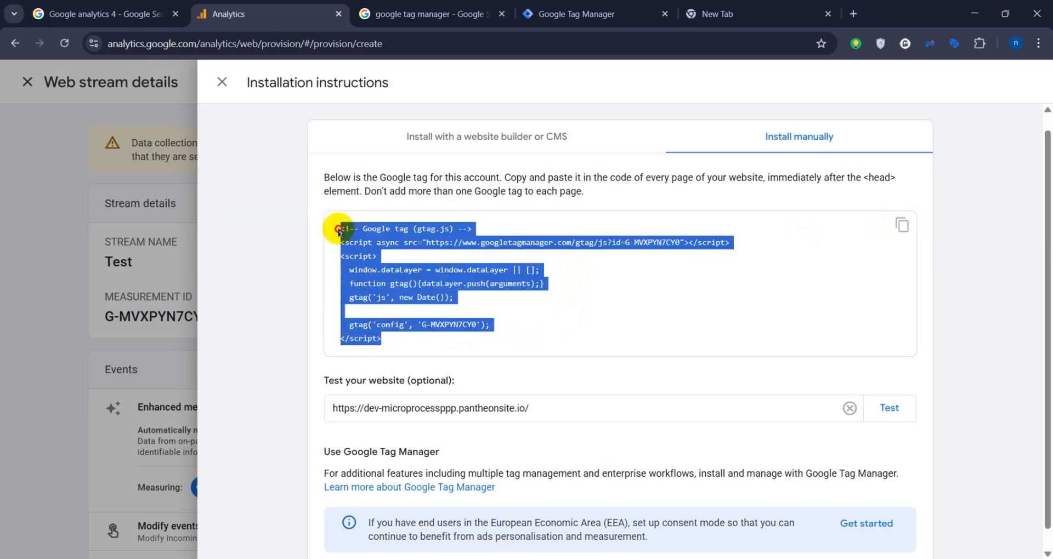
pyautogui.click(403, 254)
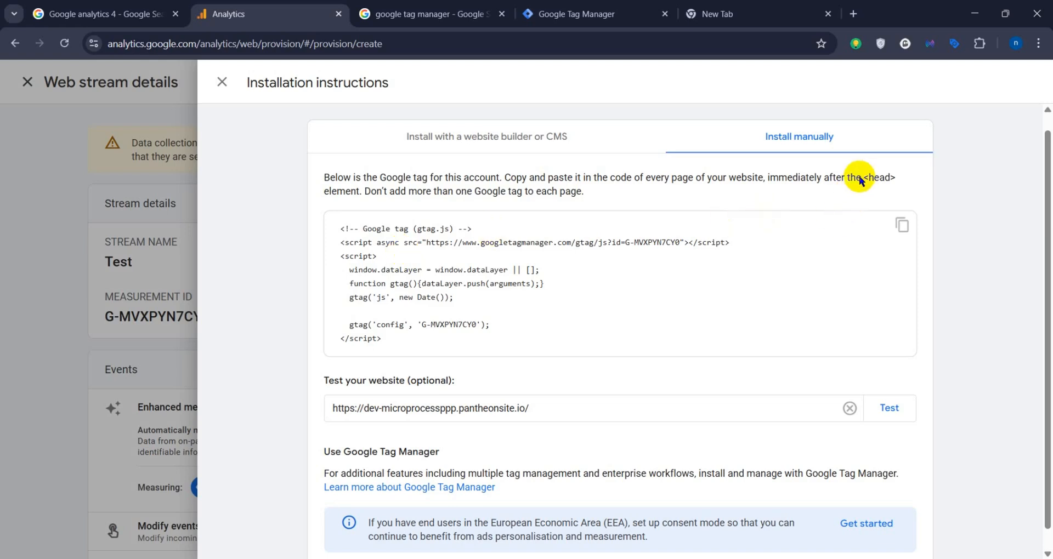
pyautogui.moveTo(764, 179); pyautogui.dragTo(897, 180)
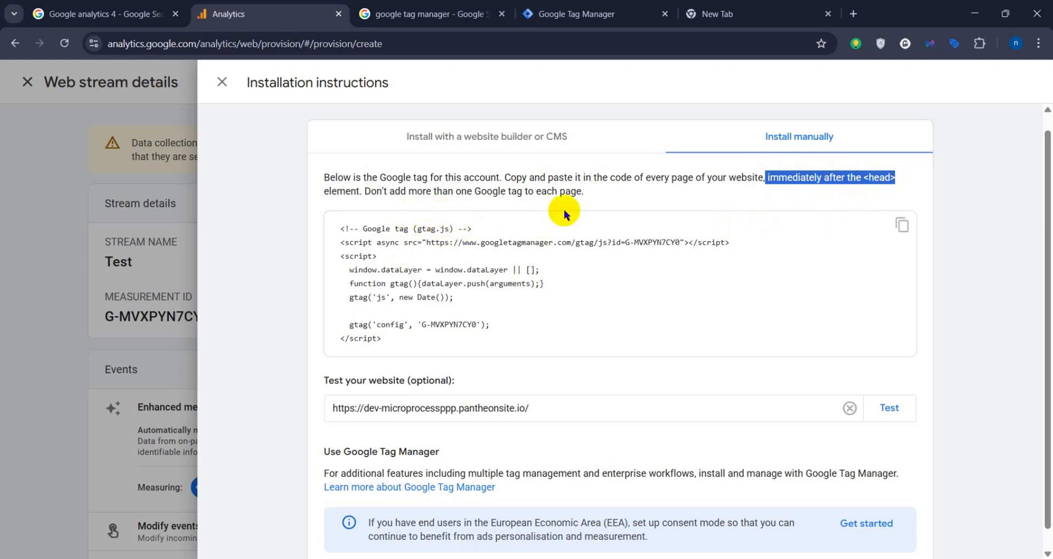
pyautogui.click(282, 140)
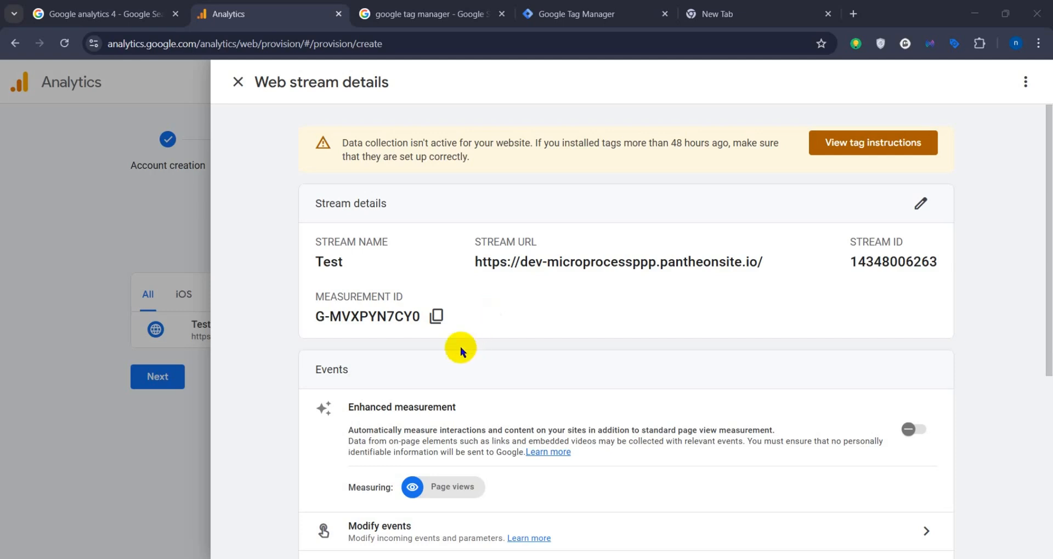
# Step: Copy the web stream's measurement ID
pyautogui.click(436, 317)
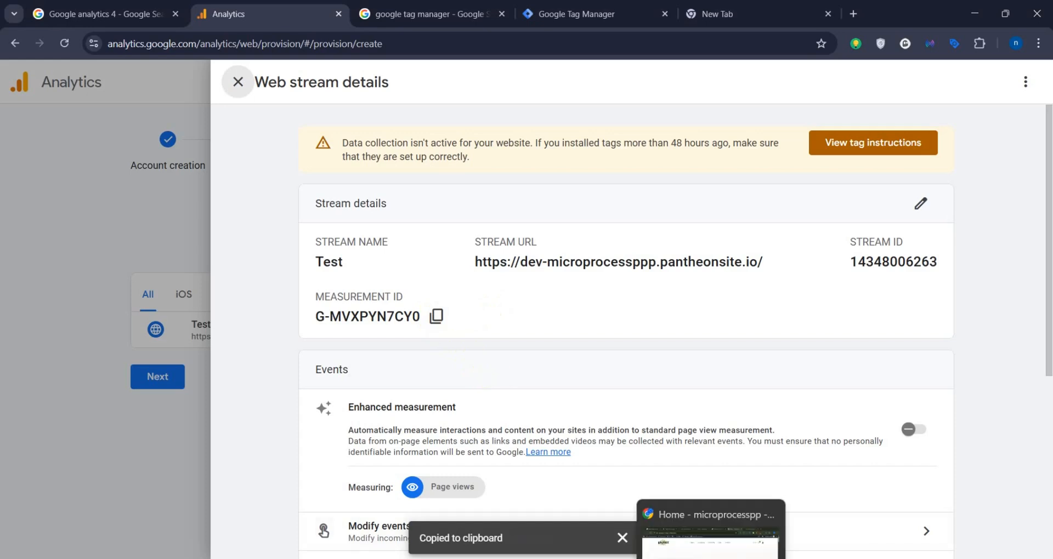
pyautogui.click(702, 524)
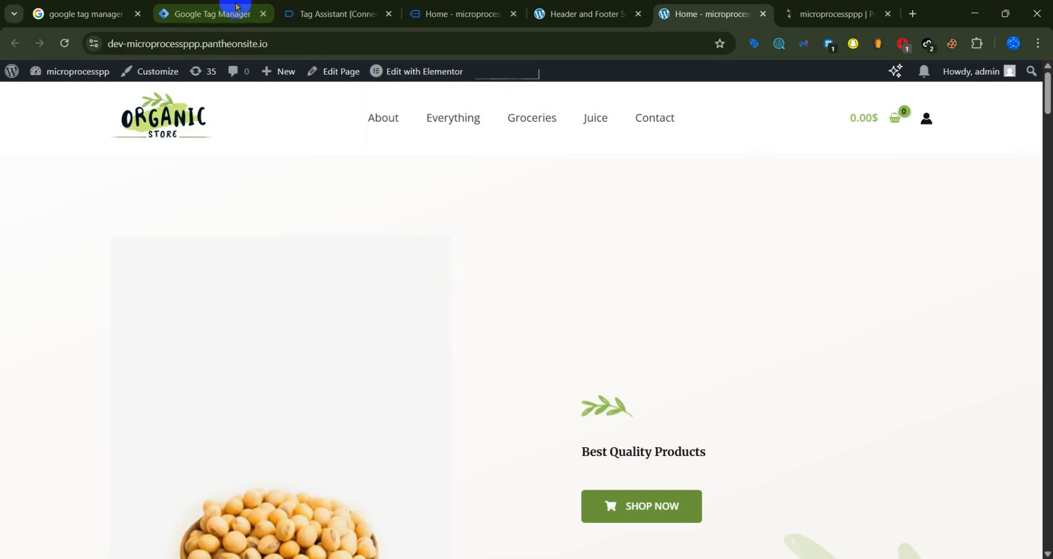
pyautogui.click(704, 533)
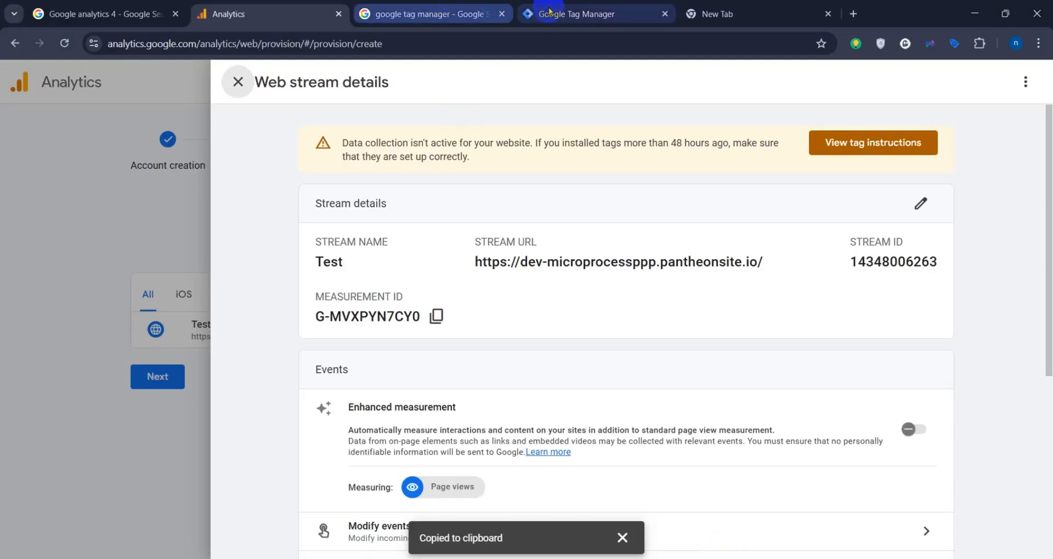
# Step: Switch to Google Tag Manager and open the list of tags in Test Container's Default Workspace
pyautogui.click(576, 13)
pyautogui.click(750, 170)
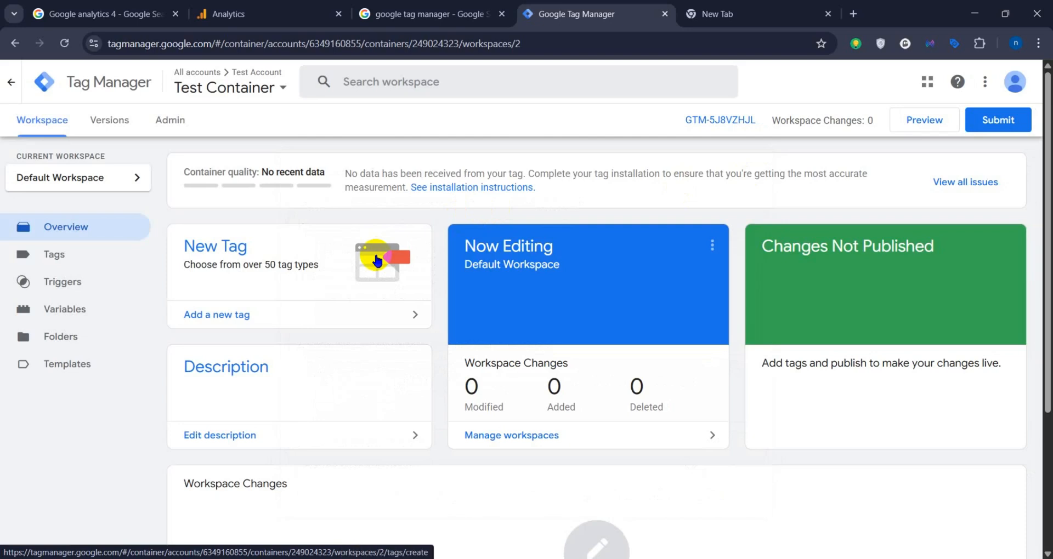
pyautogui.click(81, 257)
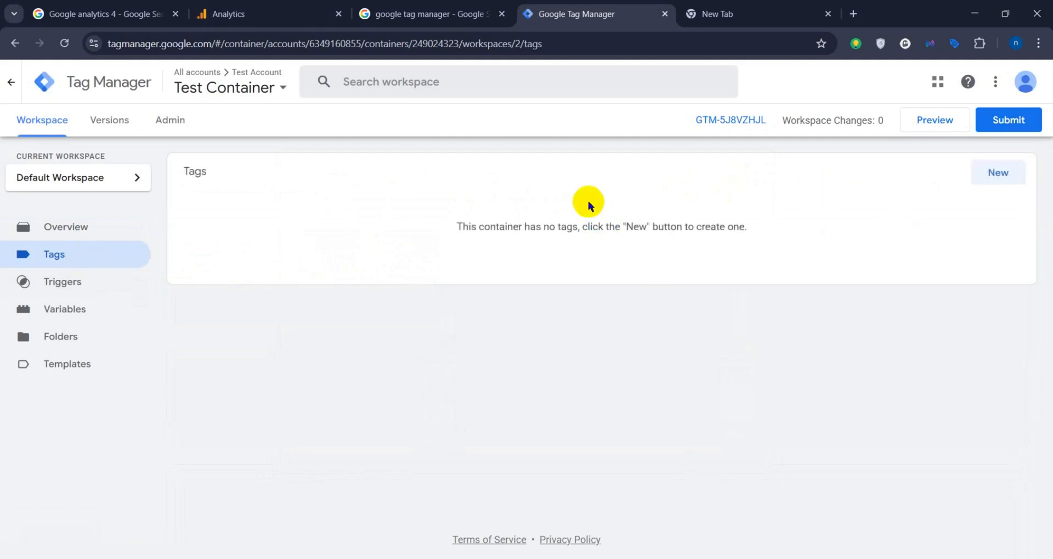
# Step: Start a new tag of type Google Tag and set its Tag ID to the copied measurement ID, G-MVXPYN7CY0
pyautogui.click(998, 172)
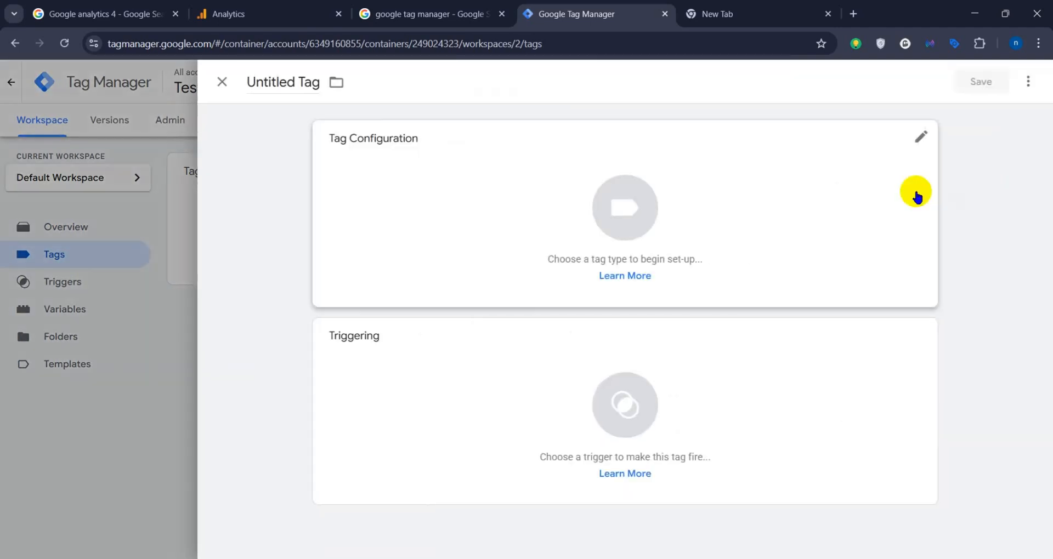
pyautogui.click(718, 234)
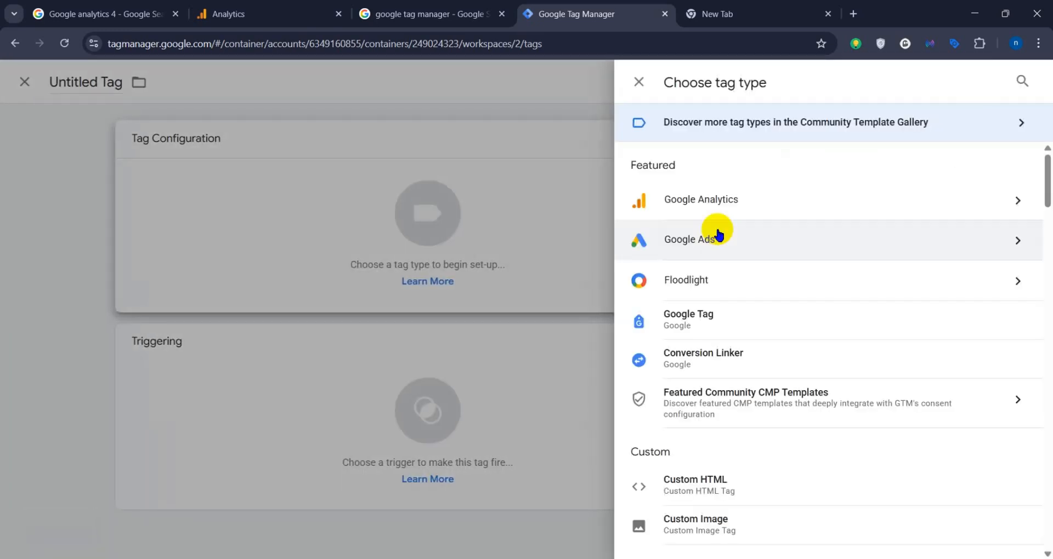
pyautogui.click(733, 329)
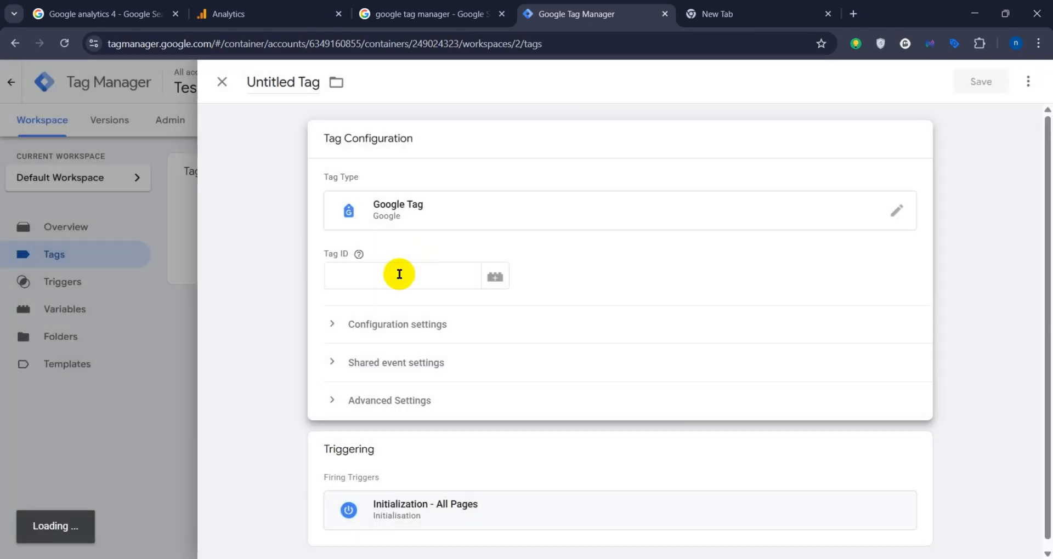
pyautogui.click(399, 274)
pyautogui.hotkey('ctrl', 'v')
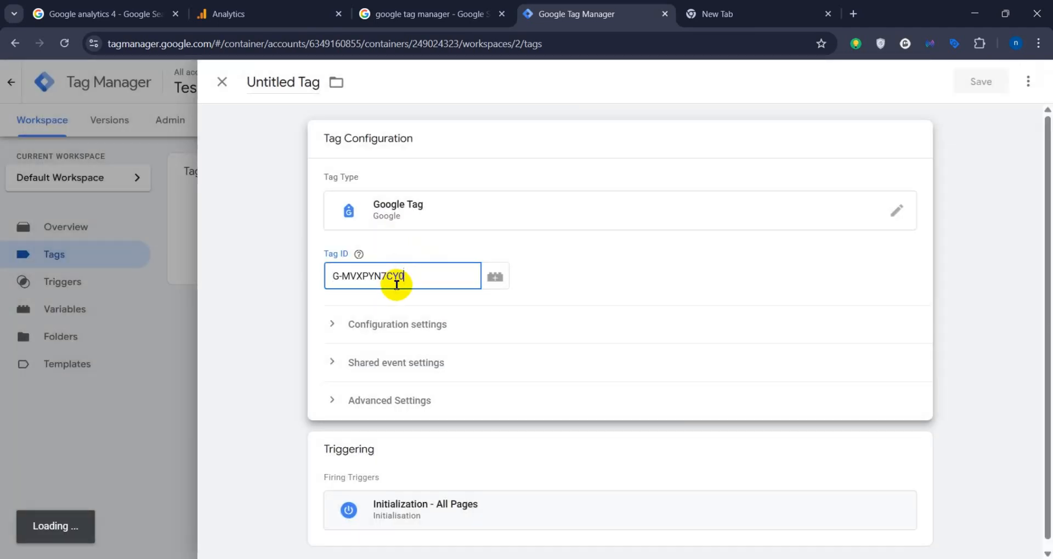
pyautogui.moveTo(418, 274); pyautogui.dragTo(330, 275)
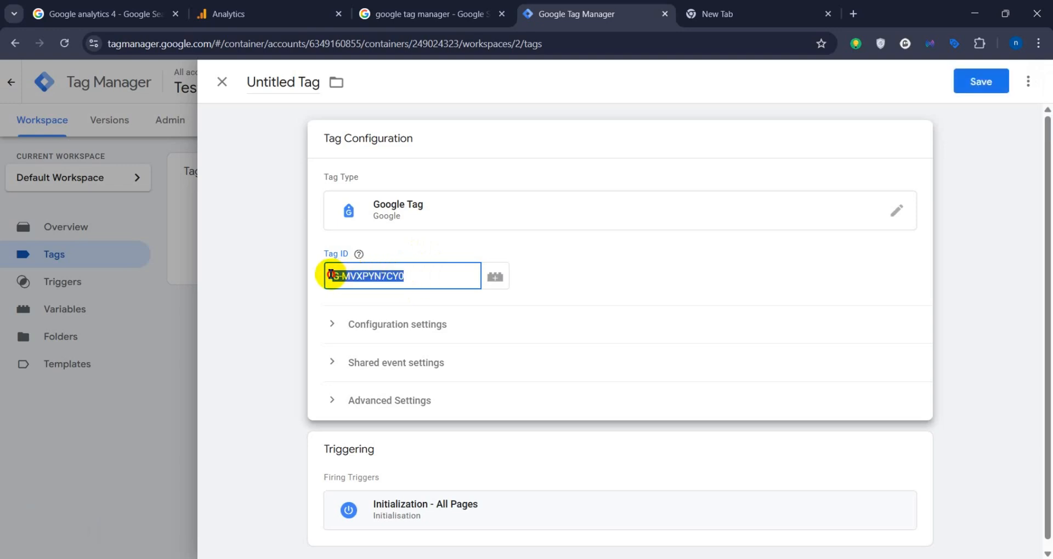
pyautogui.click(414, 274)
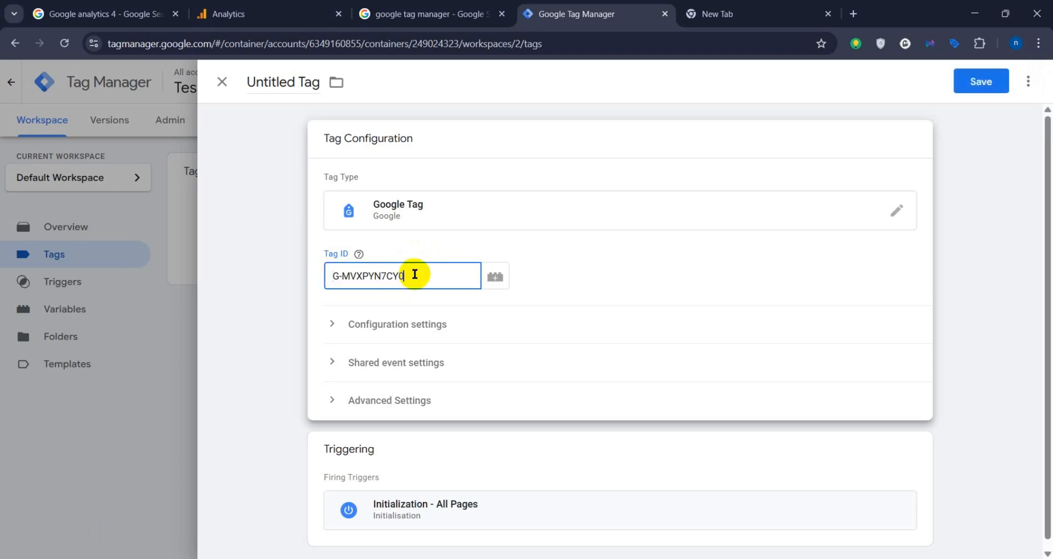
pyautogui.click(559, 268)
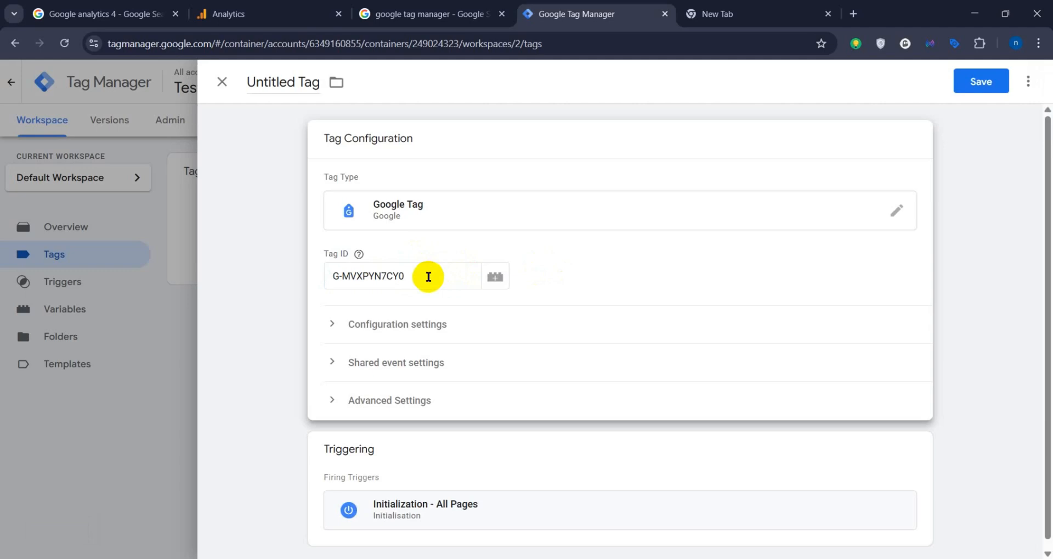
# Step: Check the tag's firing trigger and save the tag under the name Google Tag
pyautogui.scroll(-1, 422, 329)
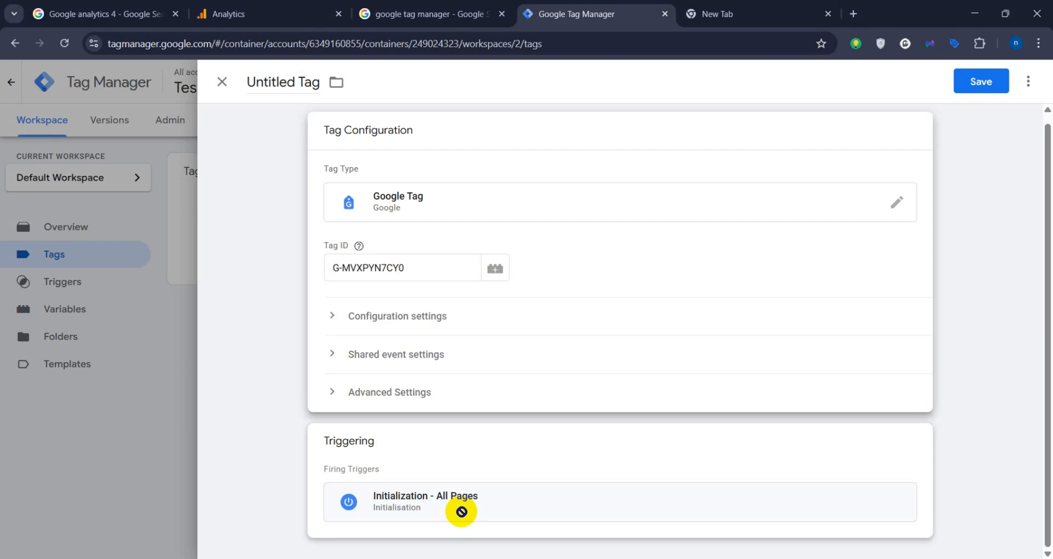
pyautogui.click(966, 83)
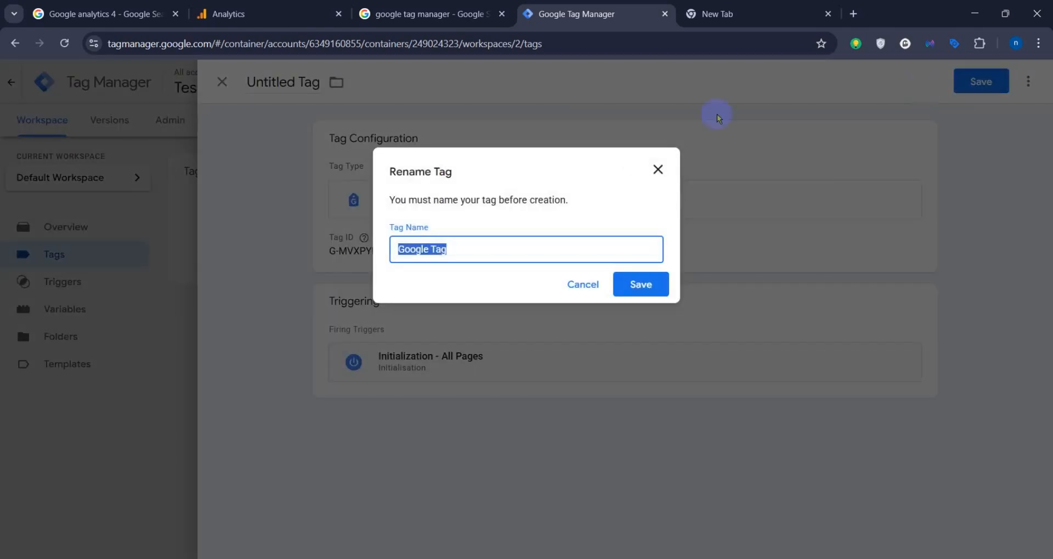
pyautogui.click(641, 292)
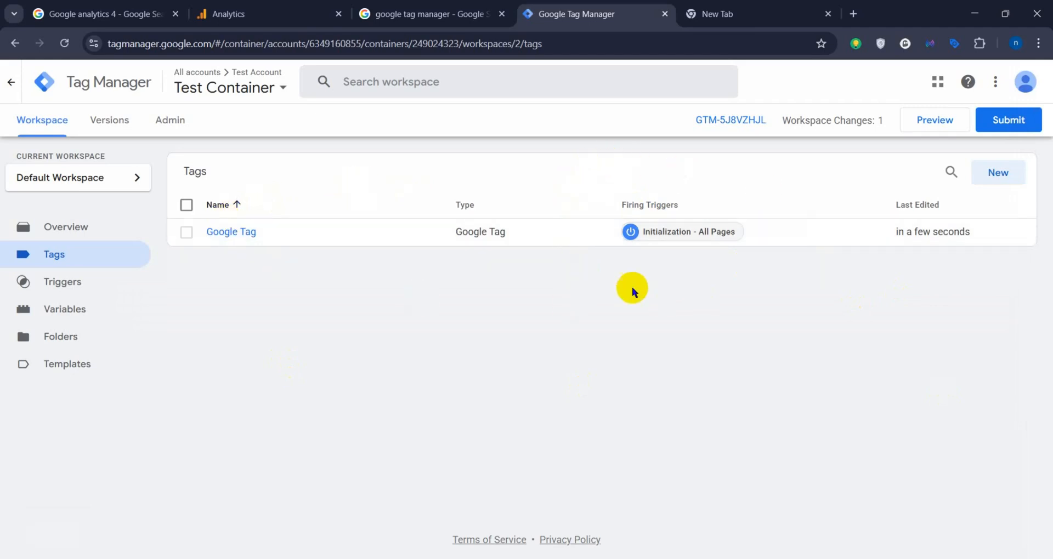
# Step: Submit and publish the workspace changes as a new container version without a name or description
pyautogui.click(1003, 121)
pyautogui.click(1002, 83)
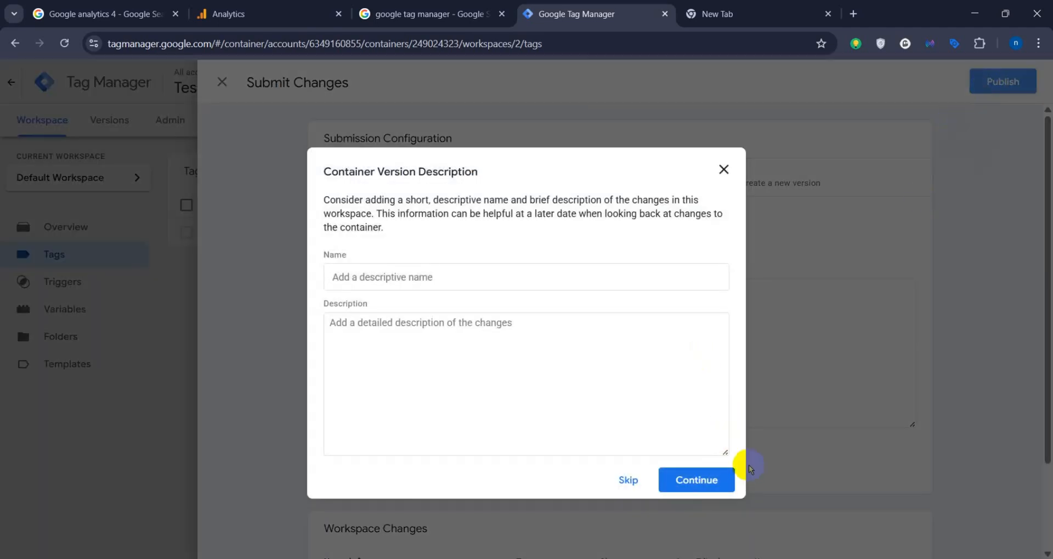
pyautogui.click(710, 476)
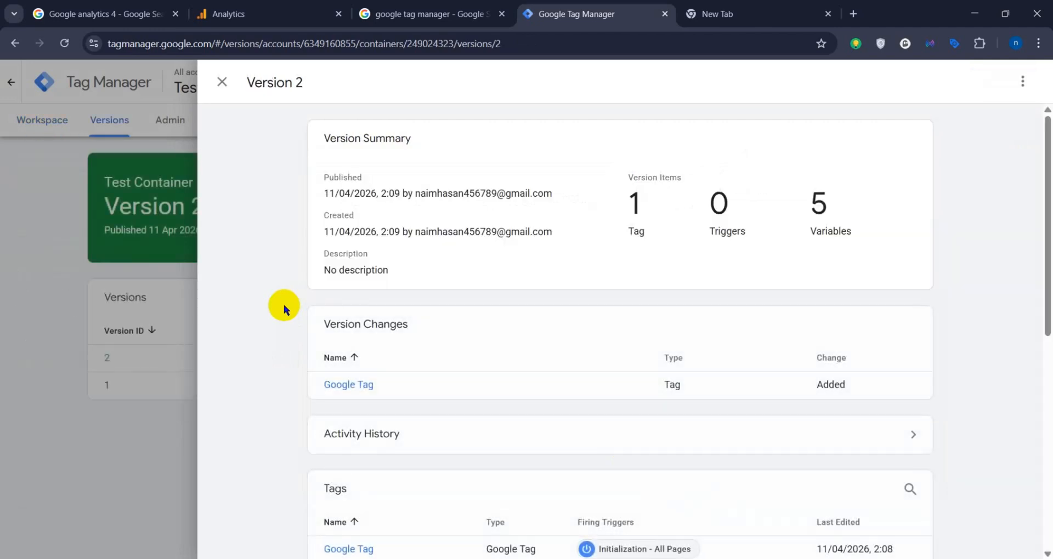
# Step: Close the published version's summary and return to the list of tags in the Default Workspace
pyautogui.click(222, 82)
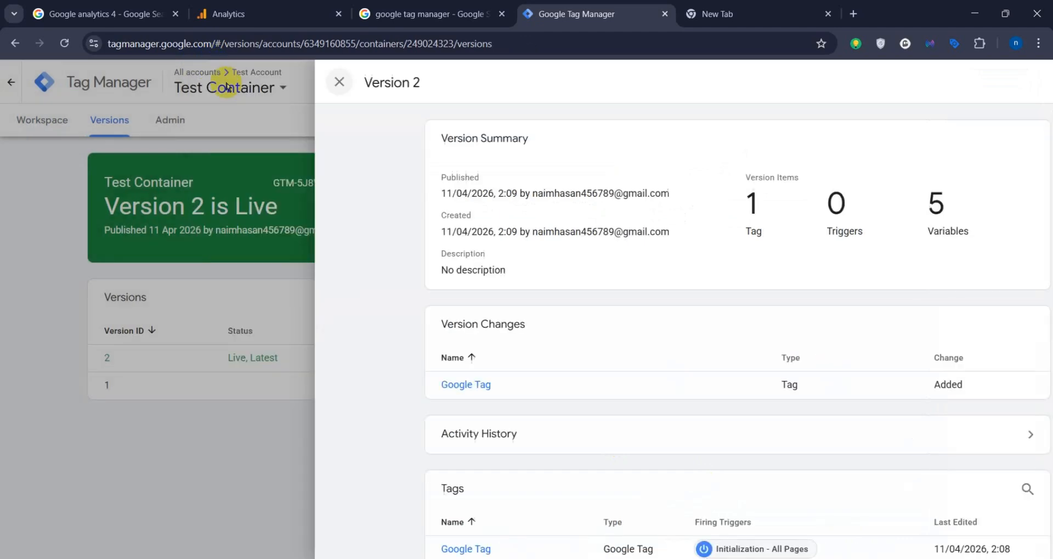
pyautogui.click(37, 121)
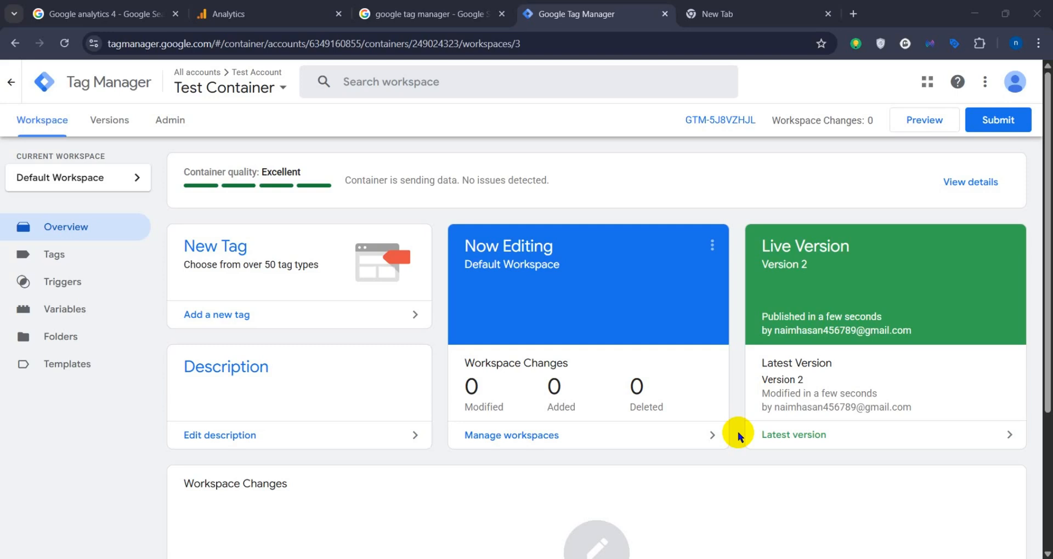
pyautogui.click(74, 258)
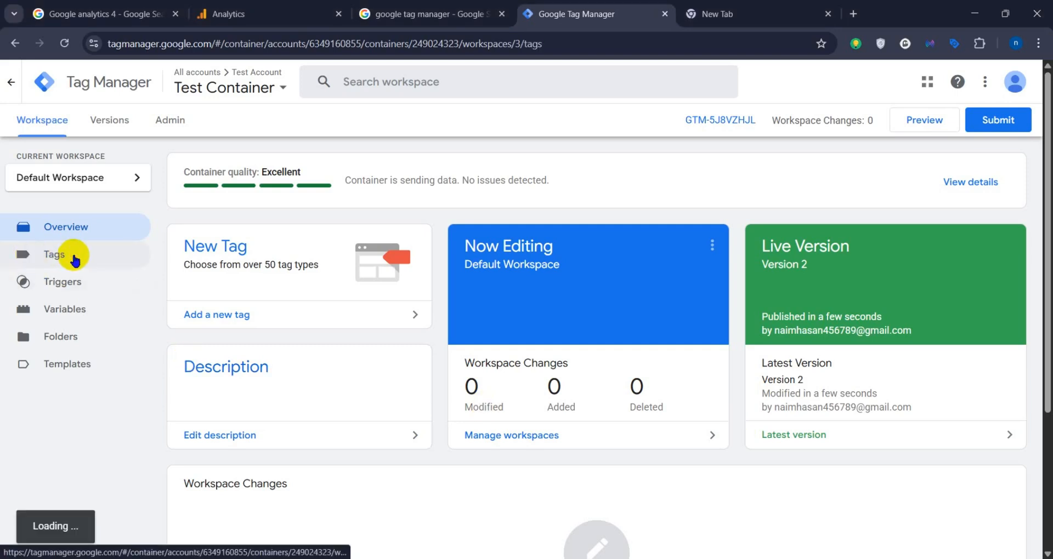